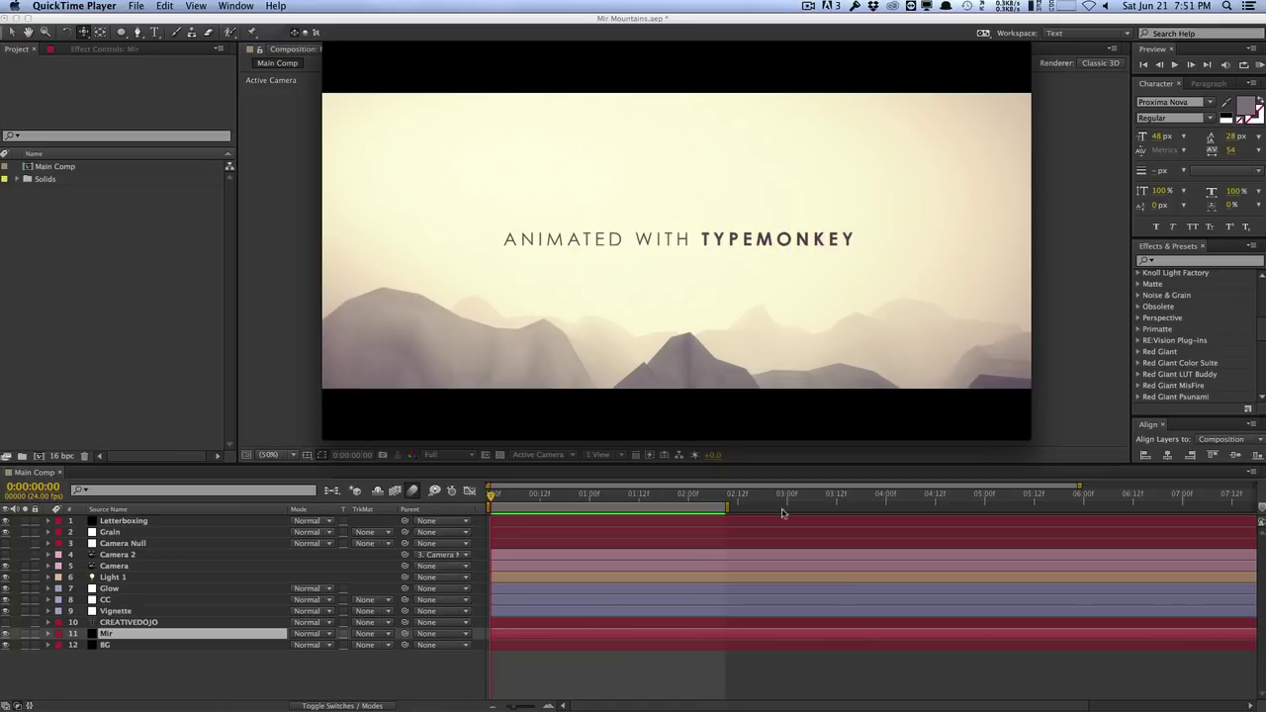
Play the Title Animations With TypeMonkey Preview movie from its beginning, and minimize the player.
mouse_move(778, 424)
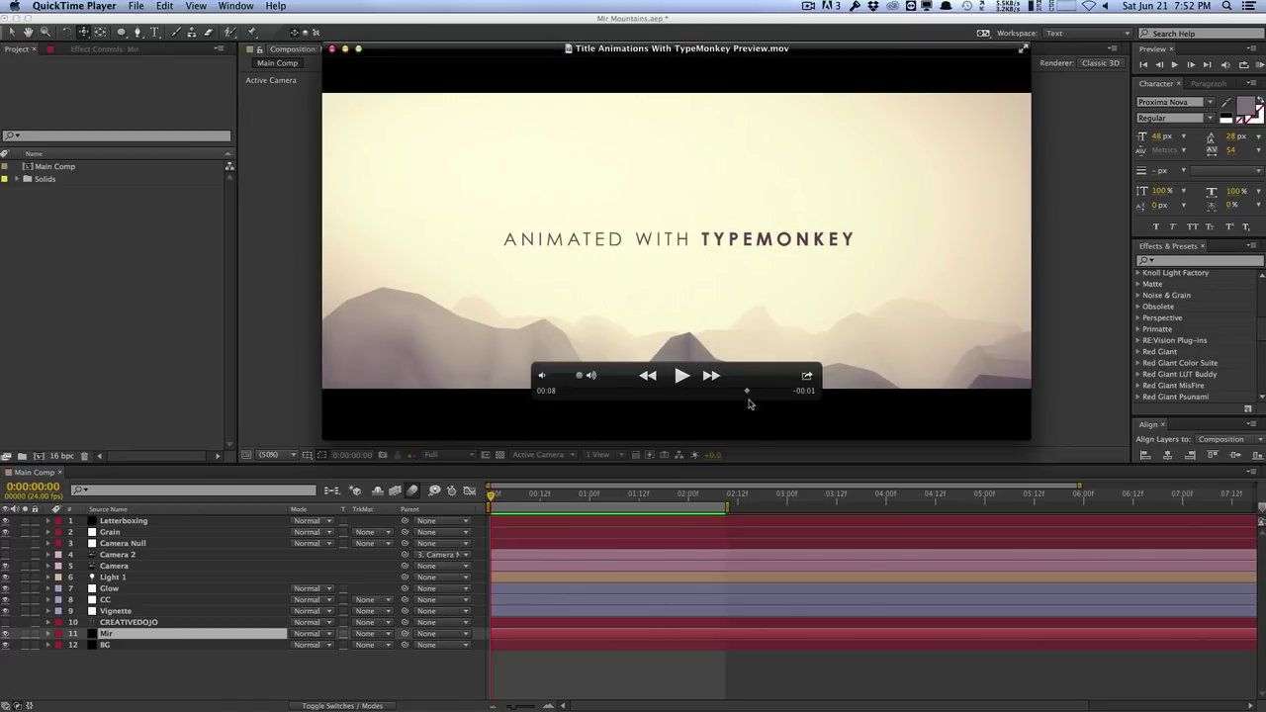
drag(748, 393, 563, 395)
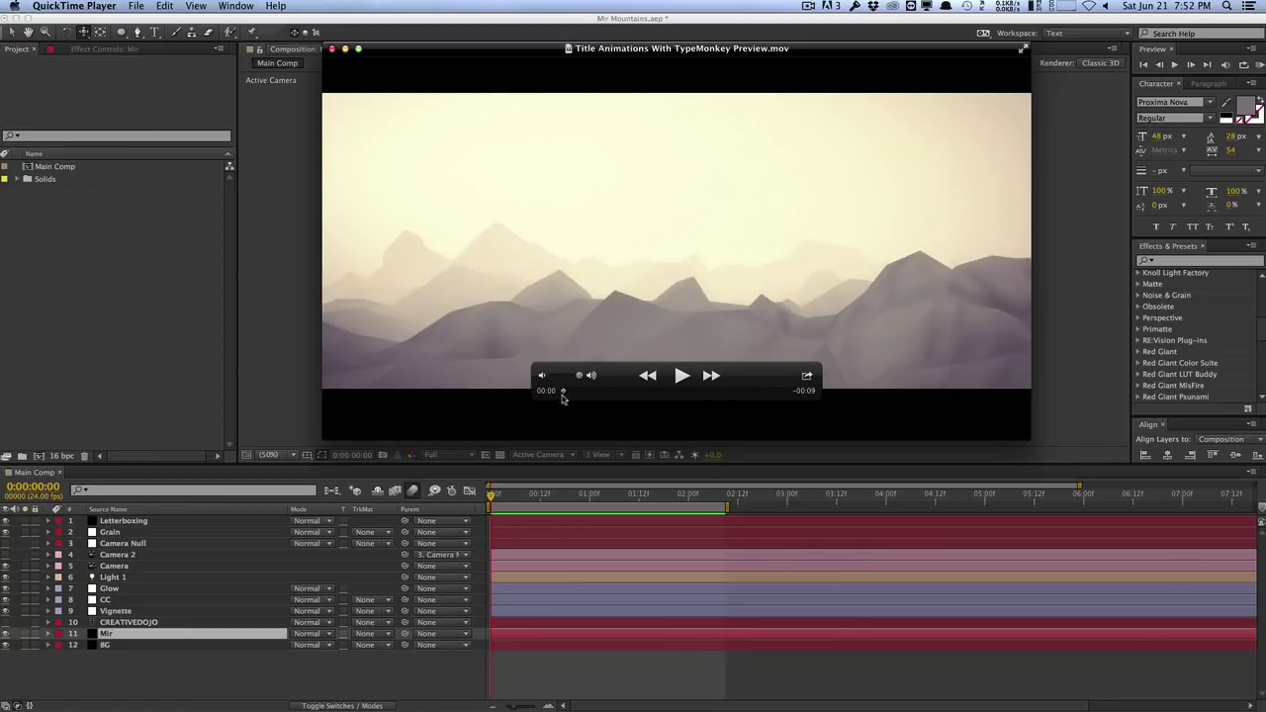
click(681, 376)
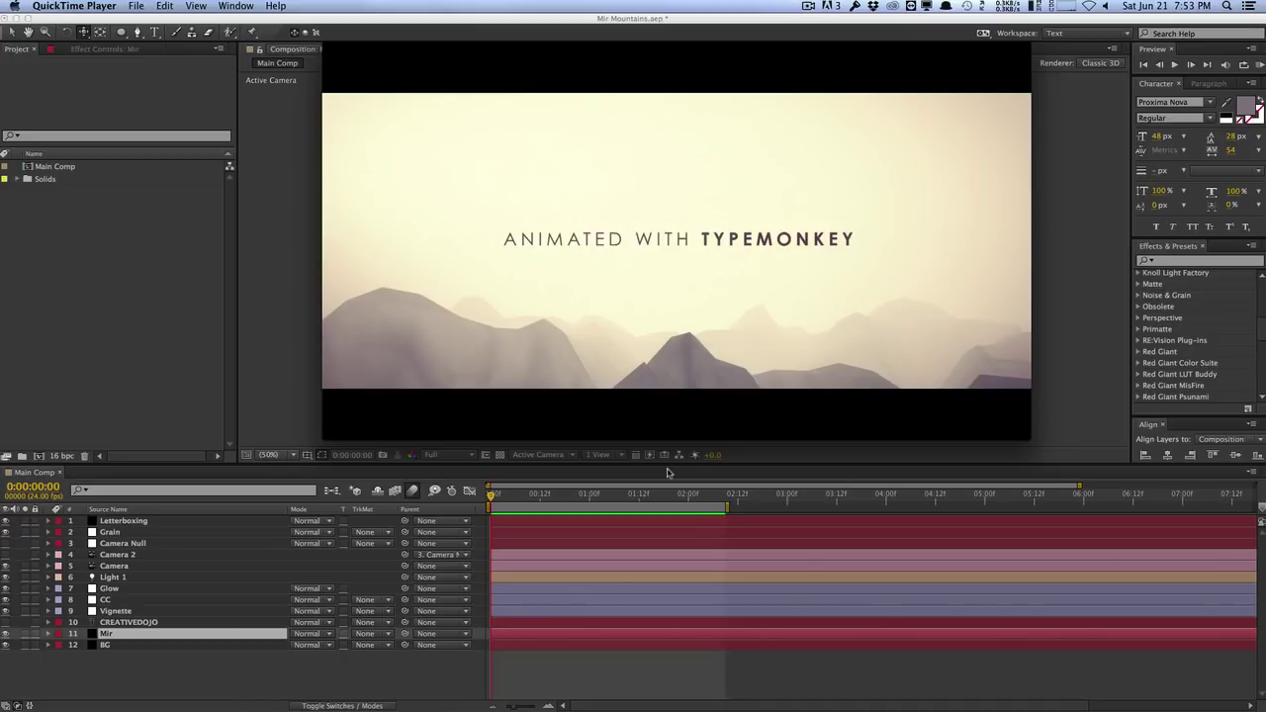
mouse_move(429, 232)
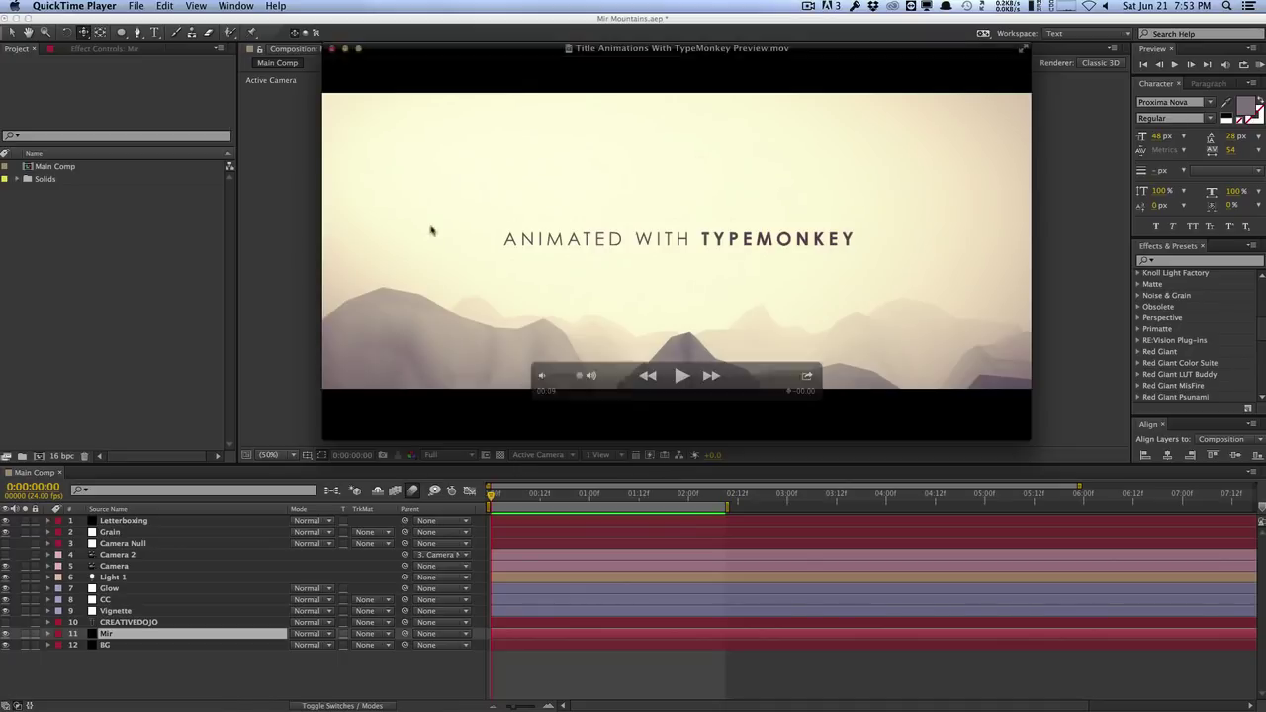
click(347, 50)
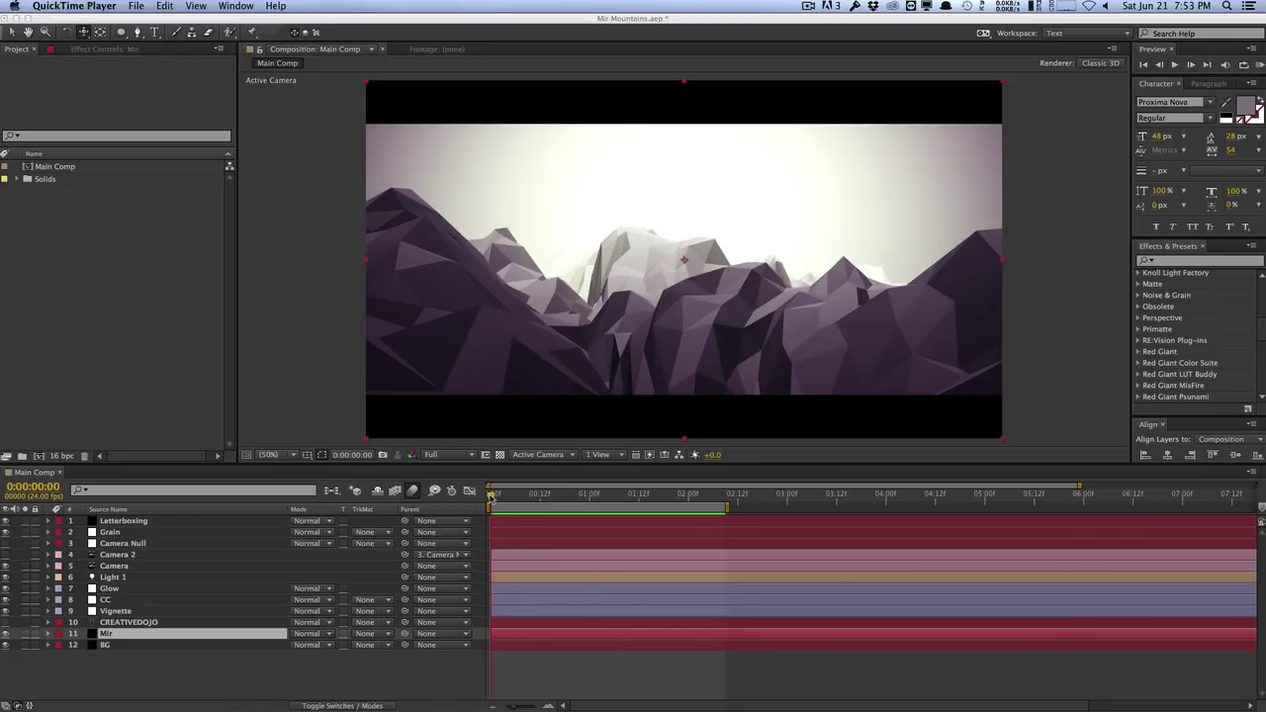
Preview the Main Comp mountain animation through its current camera and again with Camera 2 enabled.
click(456, 665)
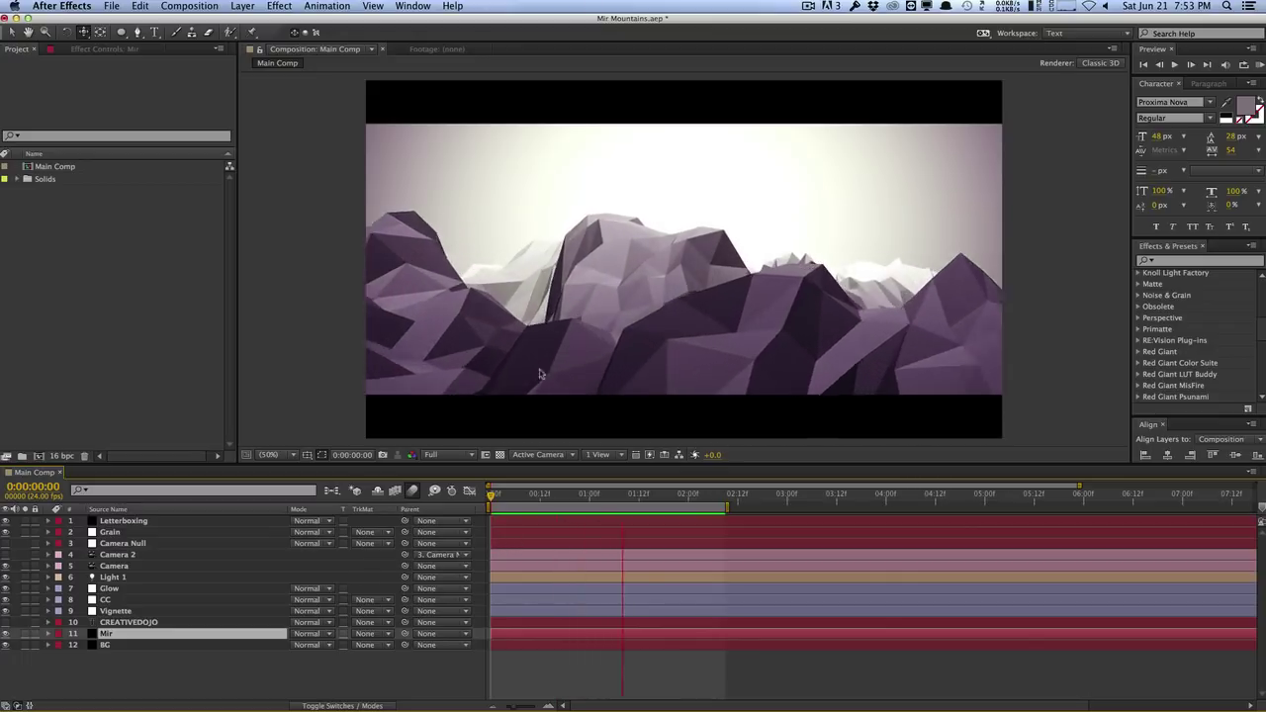
click(80, 410)
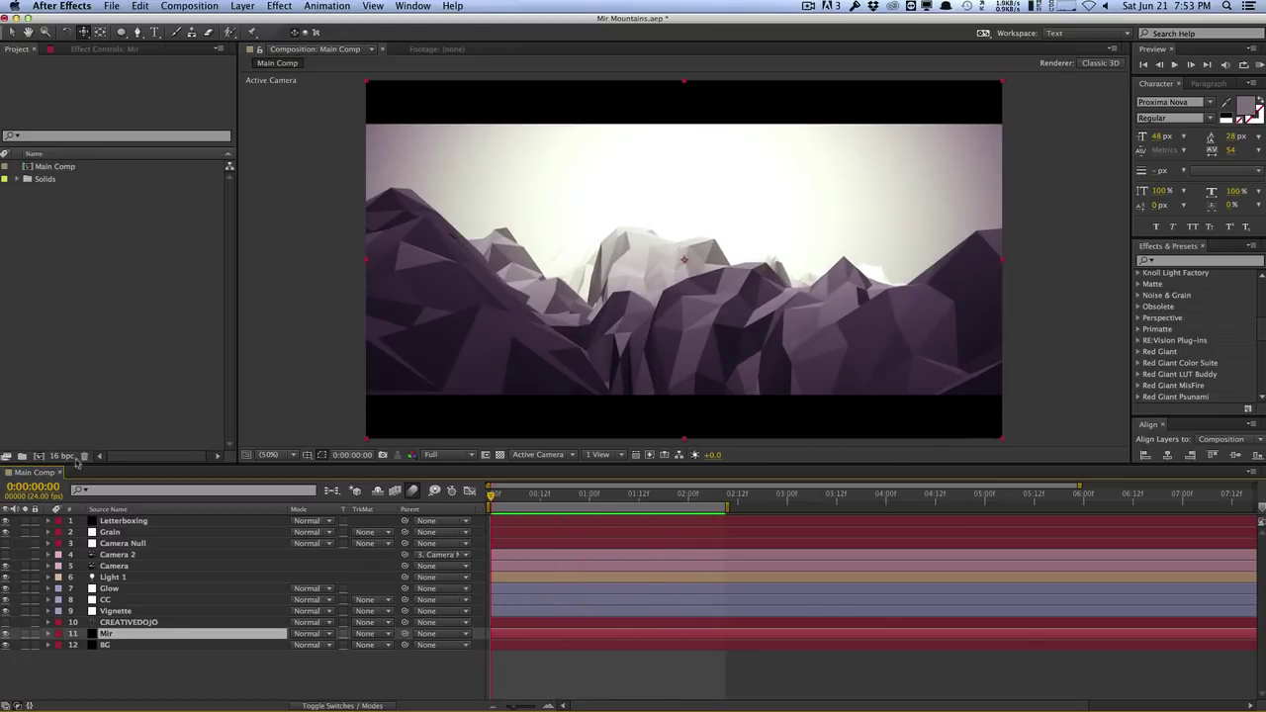
click(6, 554)
key(space)
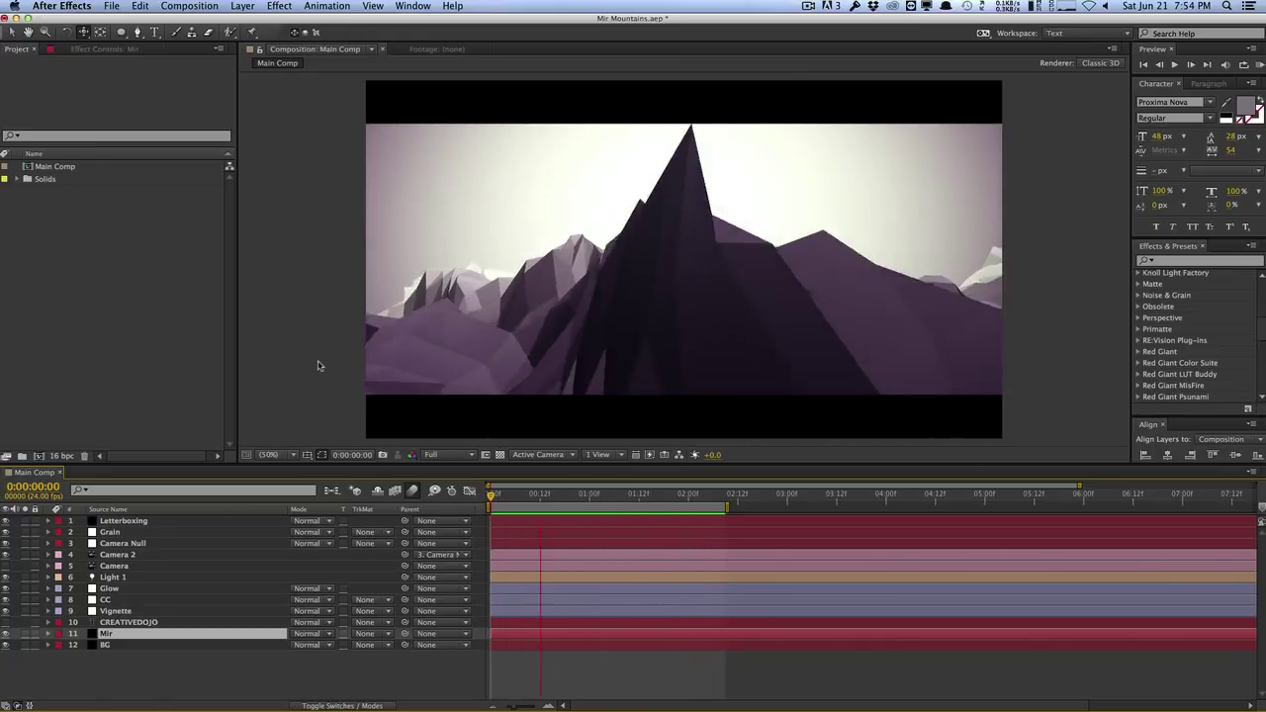
click(136, 383)
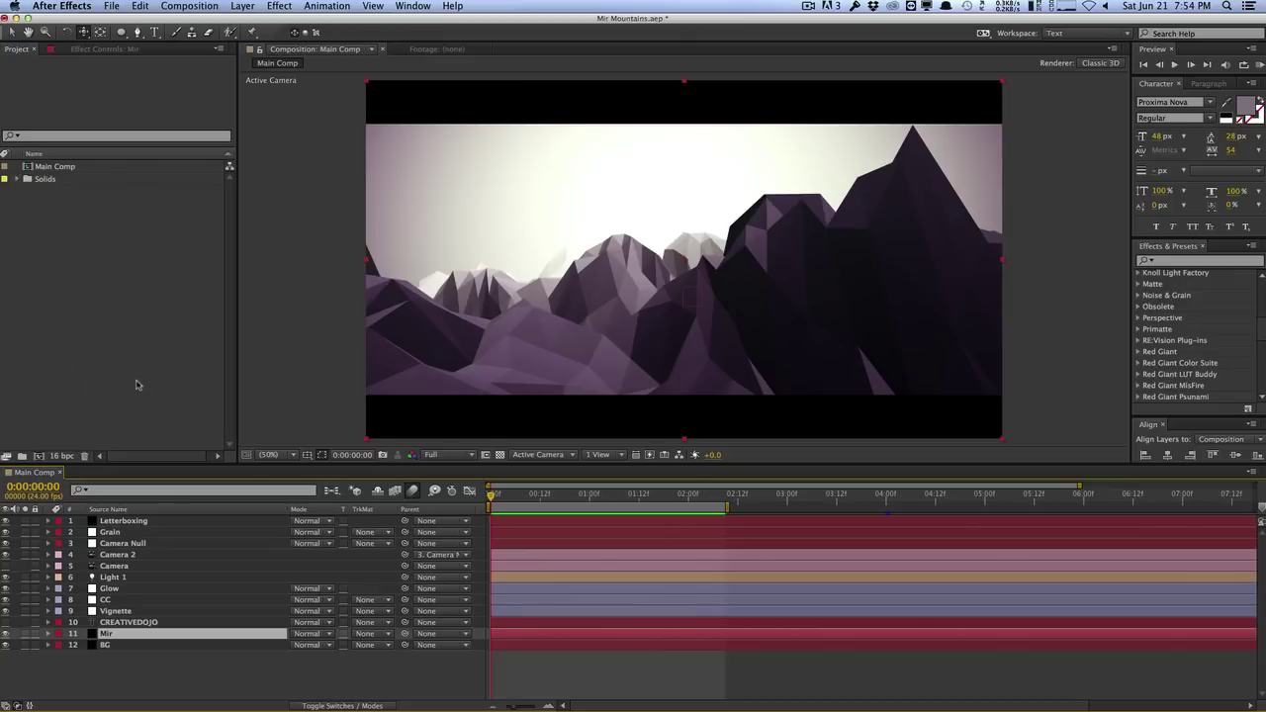
Create a new composition named Mir Mountain at 1280 x 720 px, 24 fps and 10 seconds long.
click(188, 6)
click(198, 21)
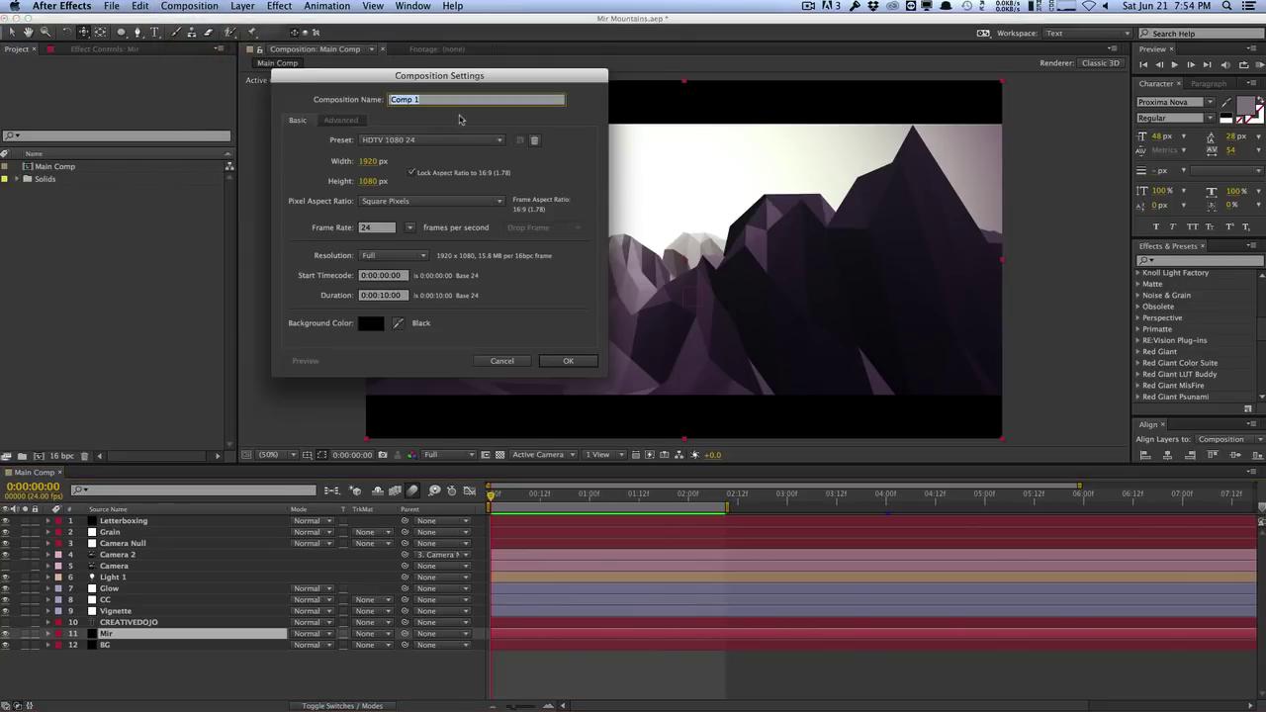
text(Mir Mountain)
click(368, 160)
text(1280)
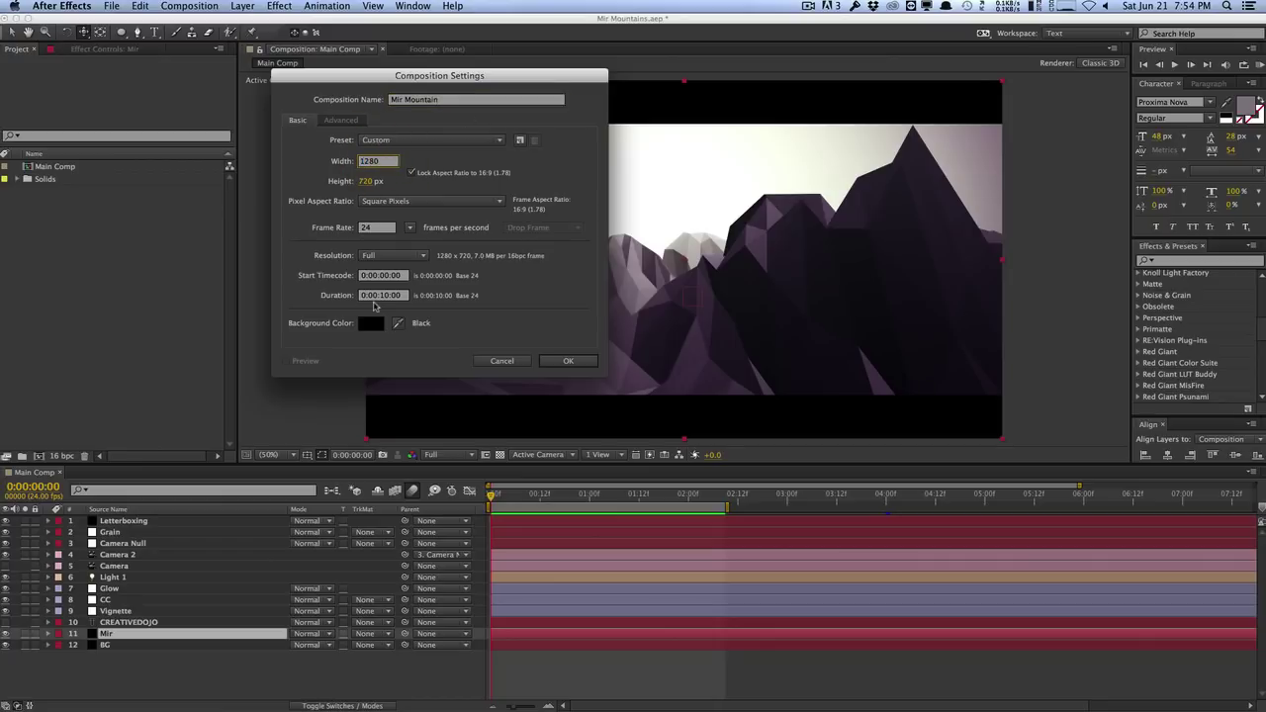
click(571, 359)
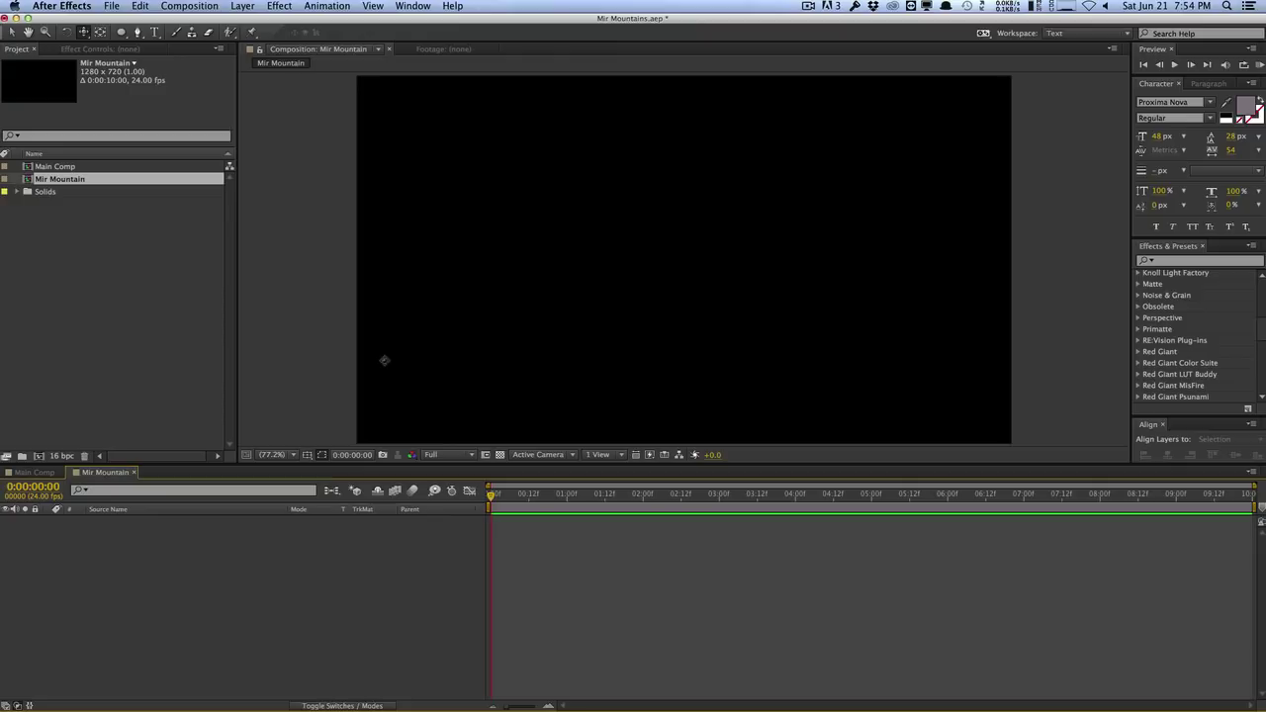
Add a white solid layer named BG at the composition's size.
click(262, 5)
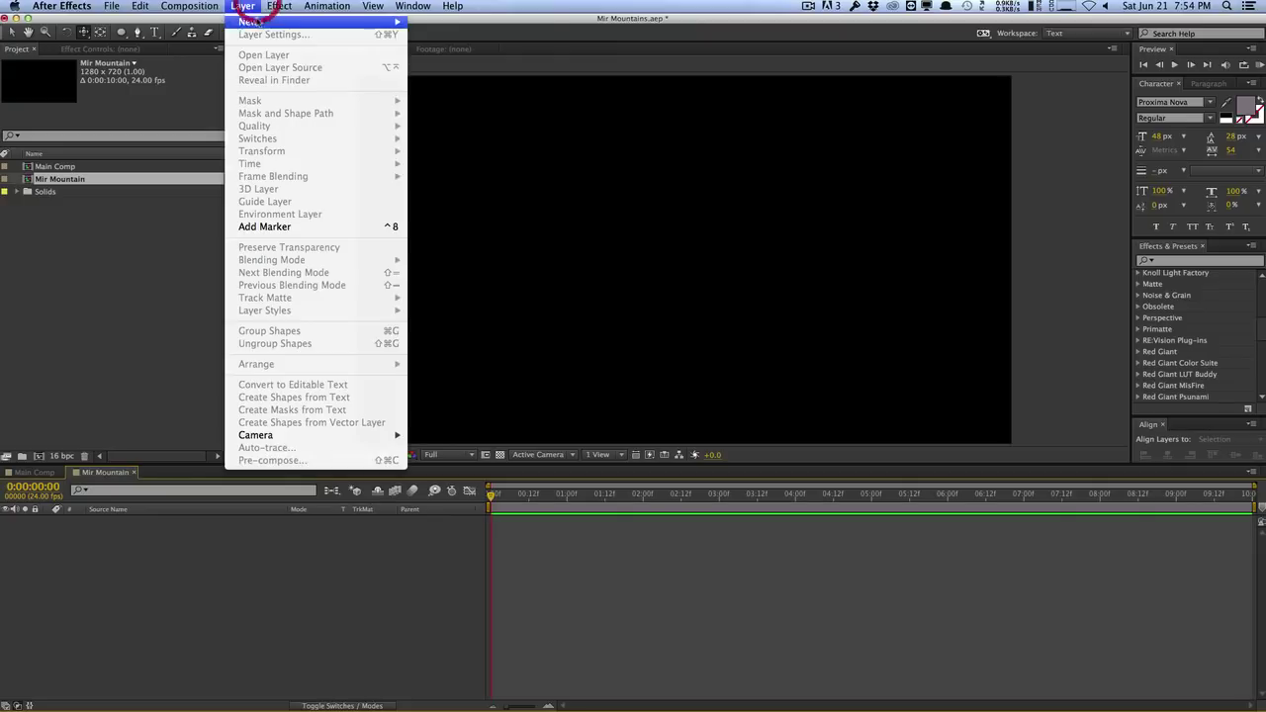
mouse_move(297, 33)
click(431, 40)
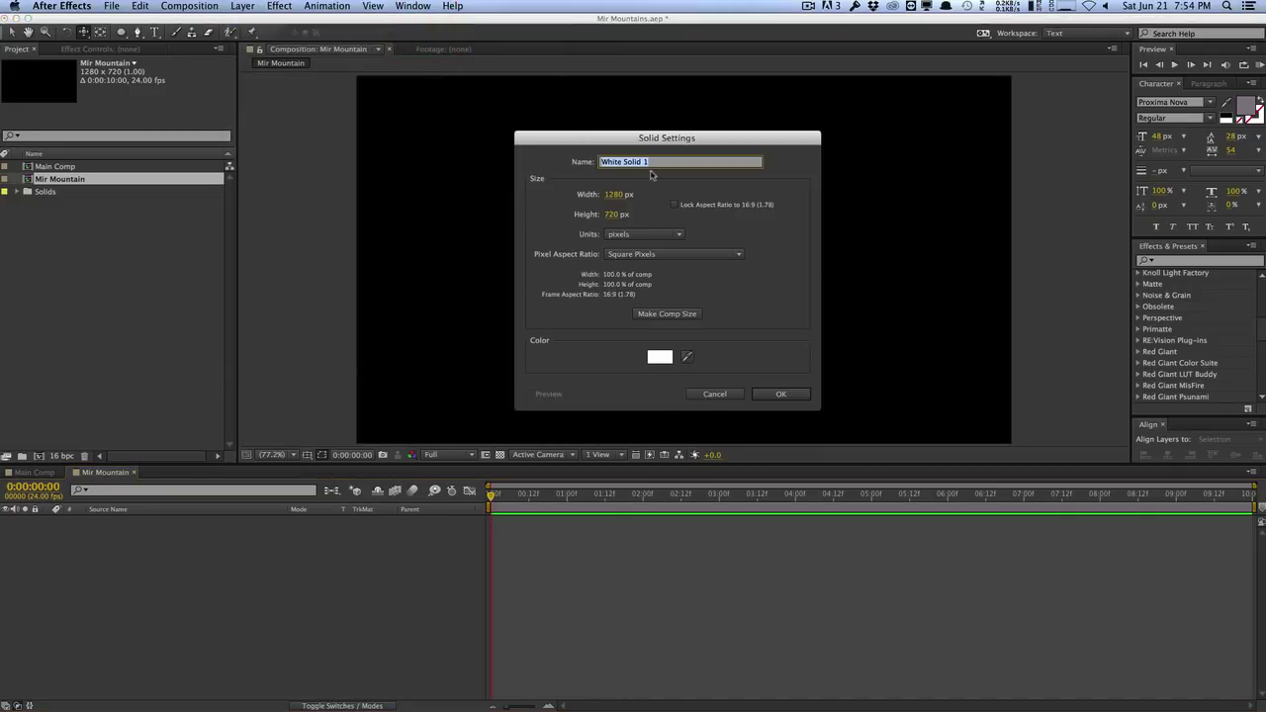
text(BG)
click(690, 314)
click(769, 395)
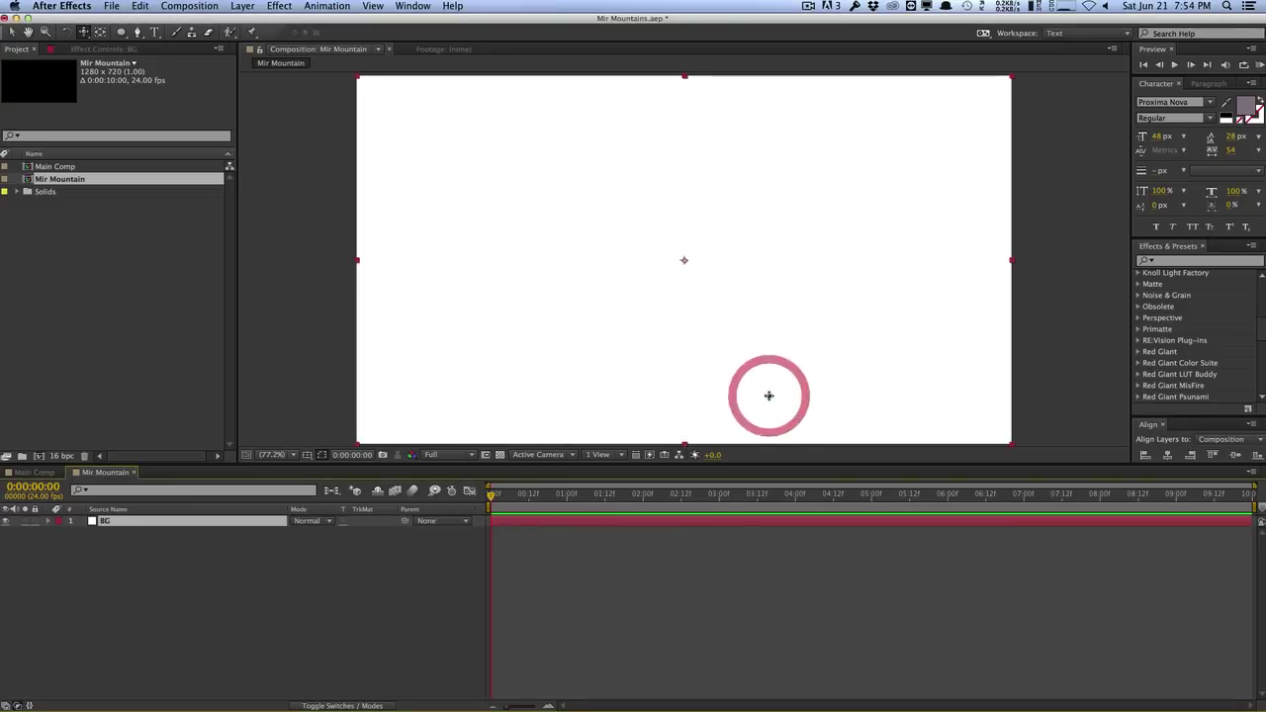
Apply a Gradient Ramp to the BG layer as a Radial Ramp with its start and end colors swapped.
click(1188, 261)
text(ramp)
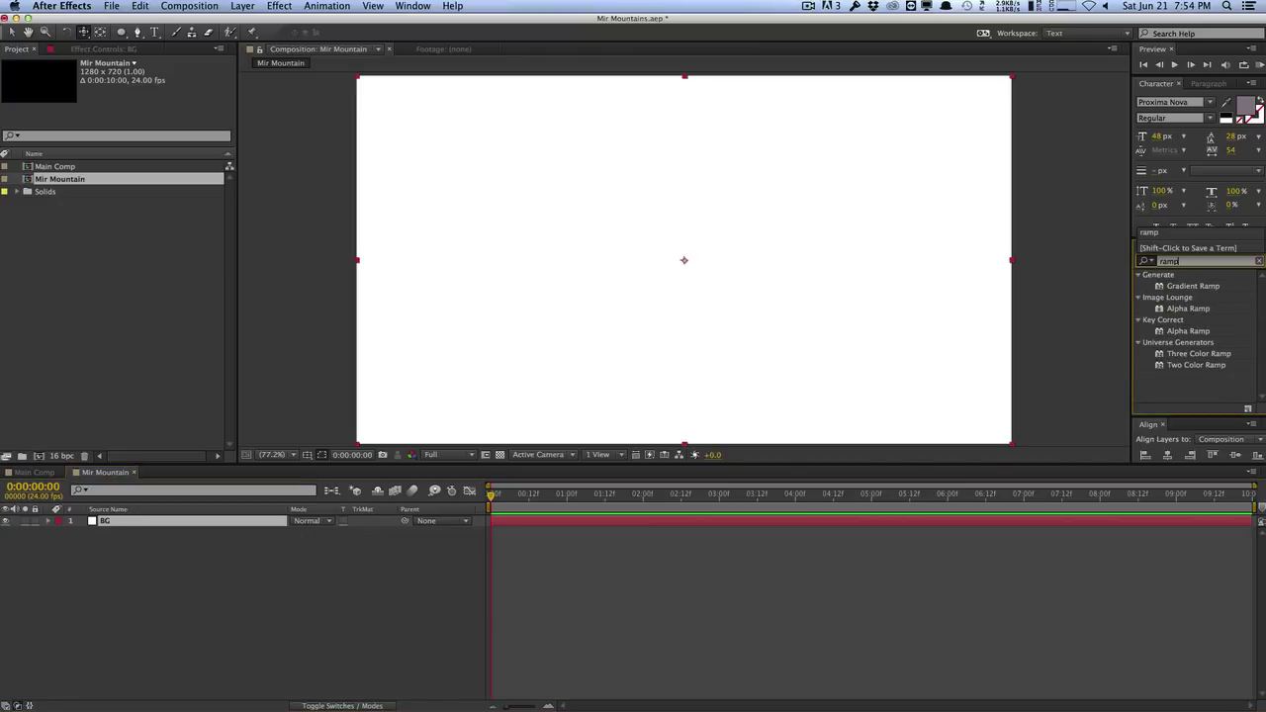
drag(1183, 288, 769, 315)
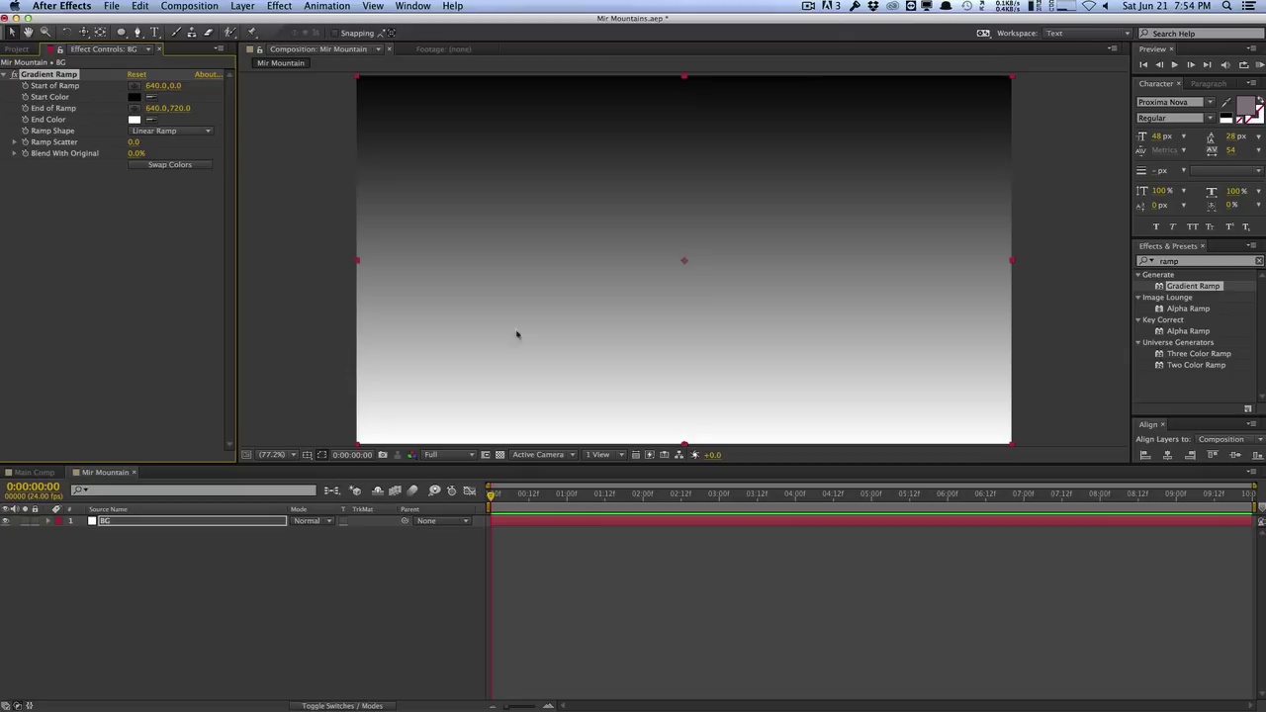
click(171, 165)
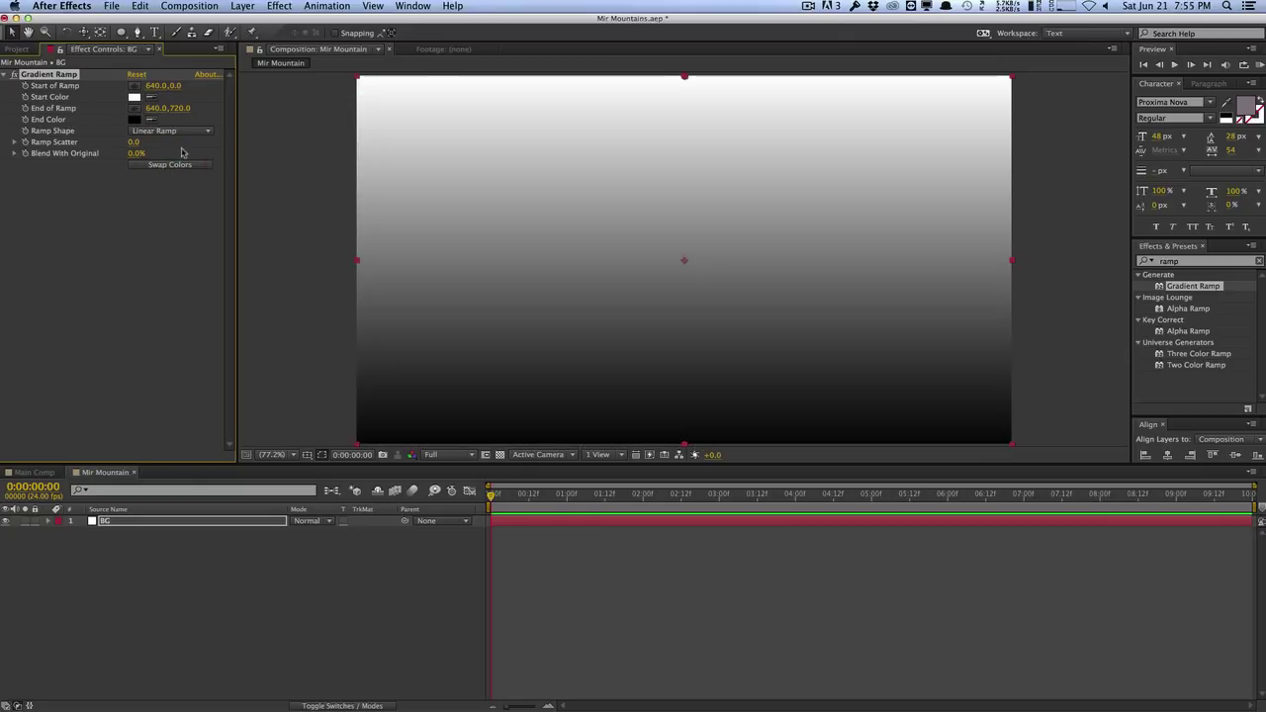
click(178, 130)
click(181, 158)
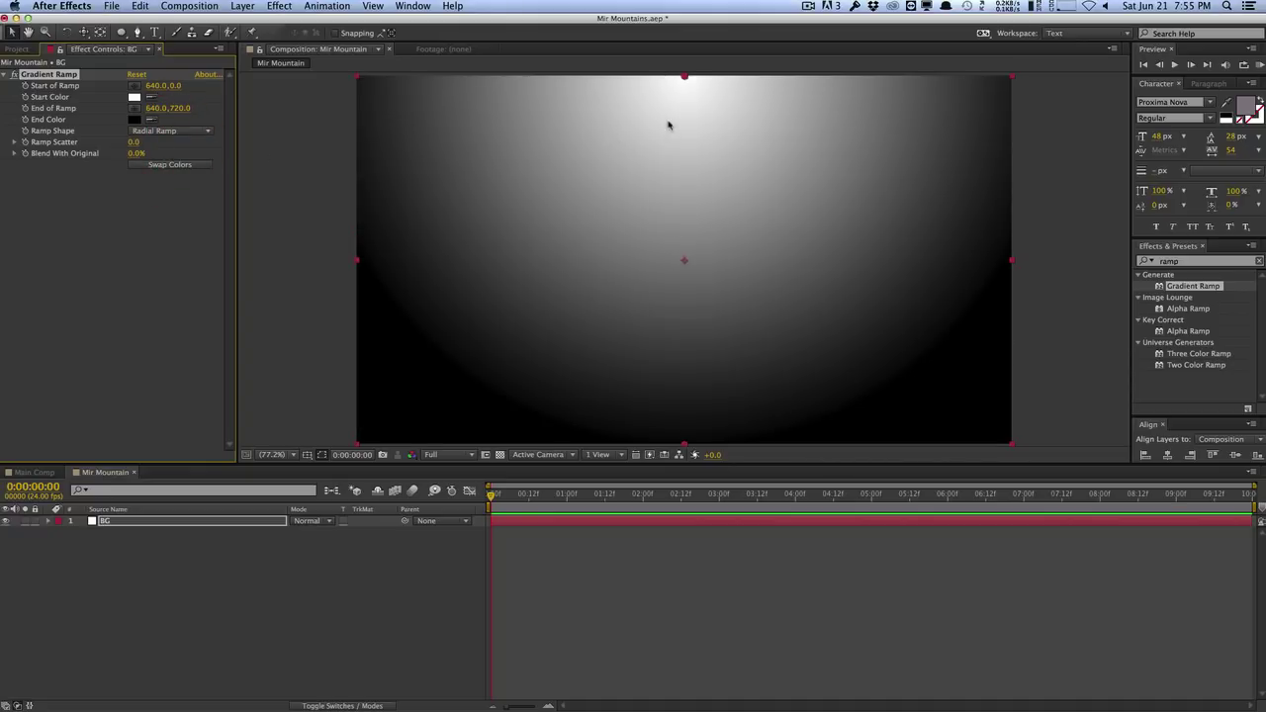
Set the BG gradient's Start of Ramp to 640, 192 and its End of Ramp to 640, 1305.
drag(174, 85, 326, 57)
drag(186, 112, 584, 96)
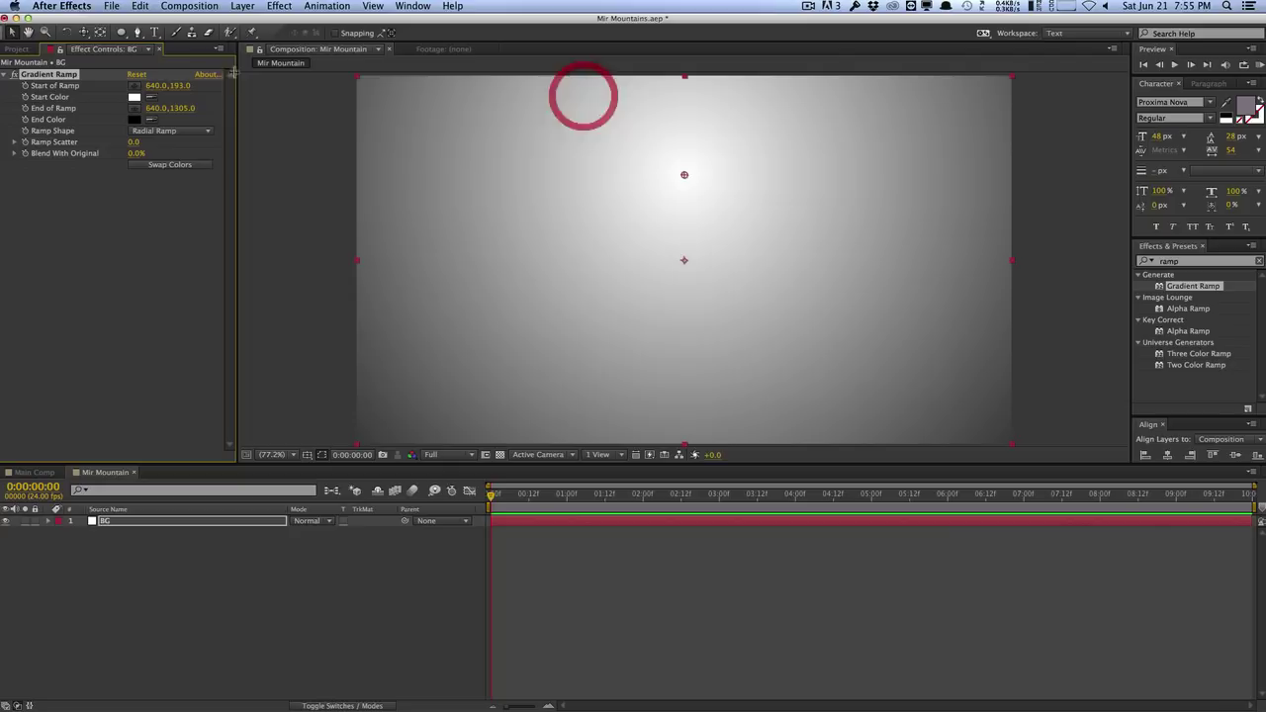
drag(176, 86, 168, 90)
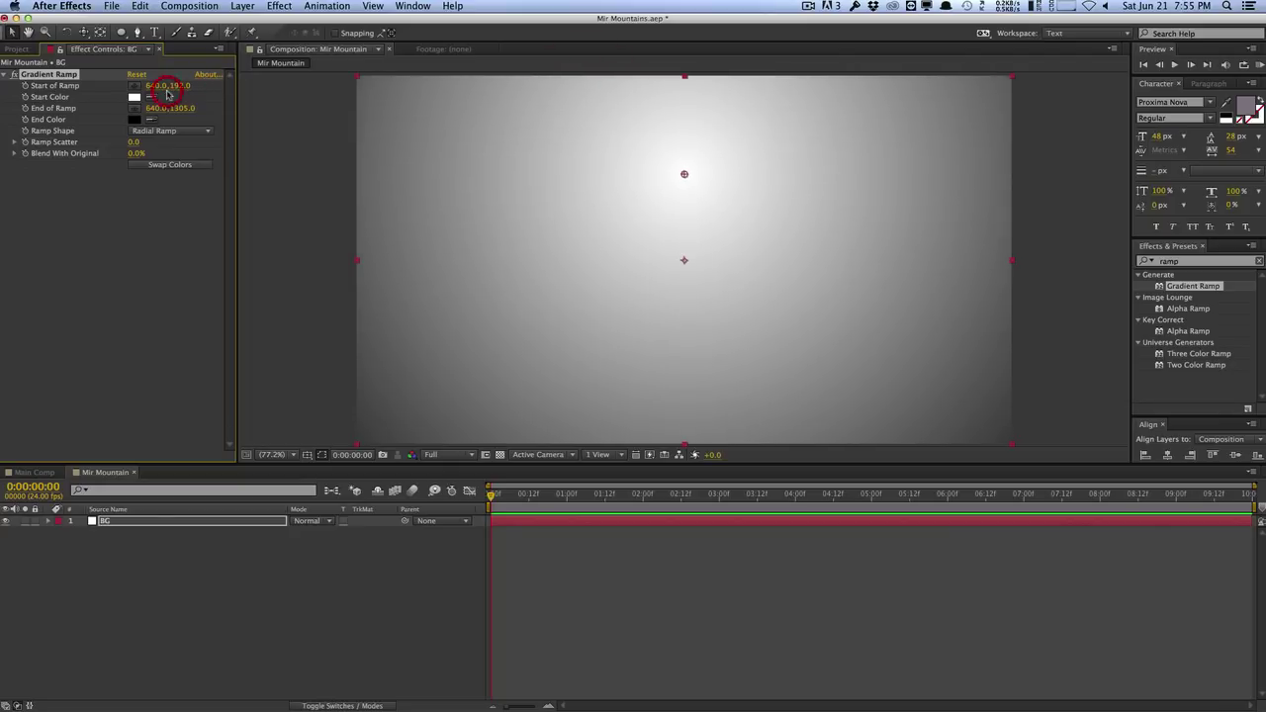
Set the BG gradient's Start Color to the warm off-white F7F0E5.
click(136, 97)
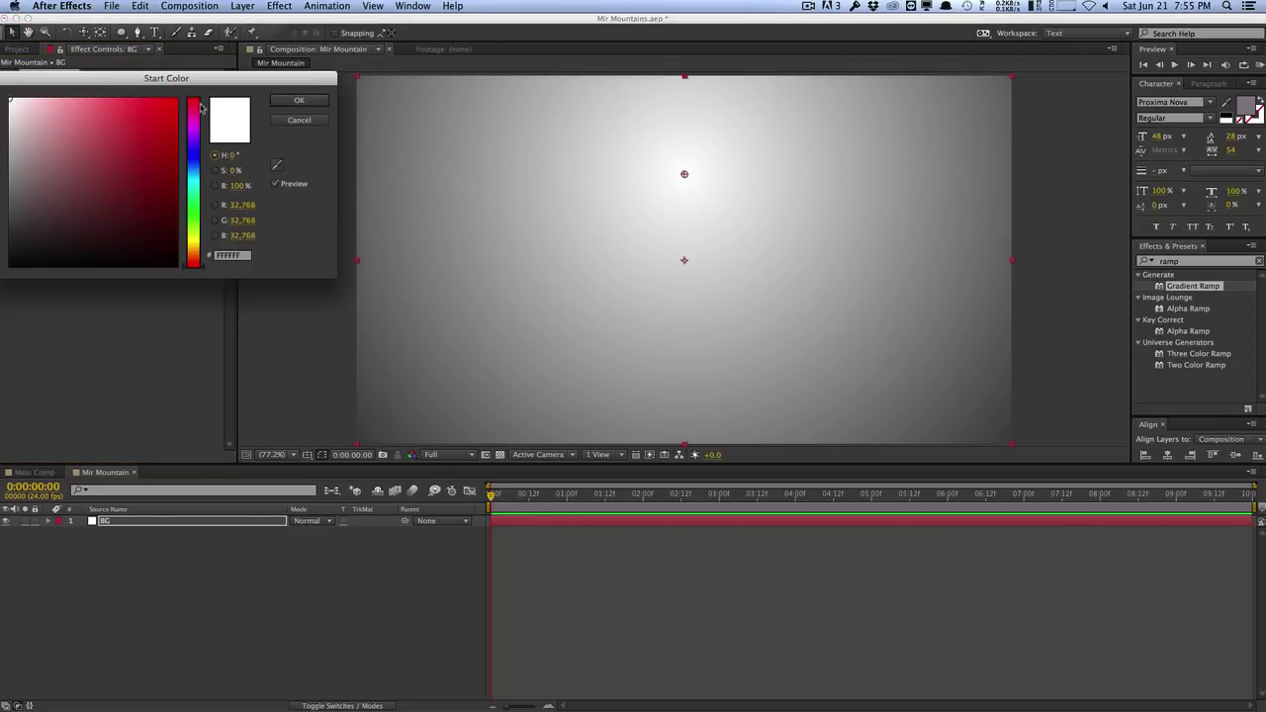
drag(193, 218, 192, 254)
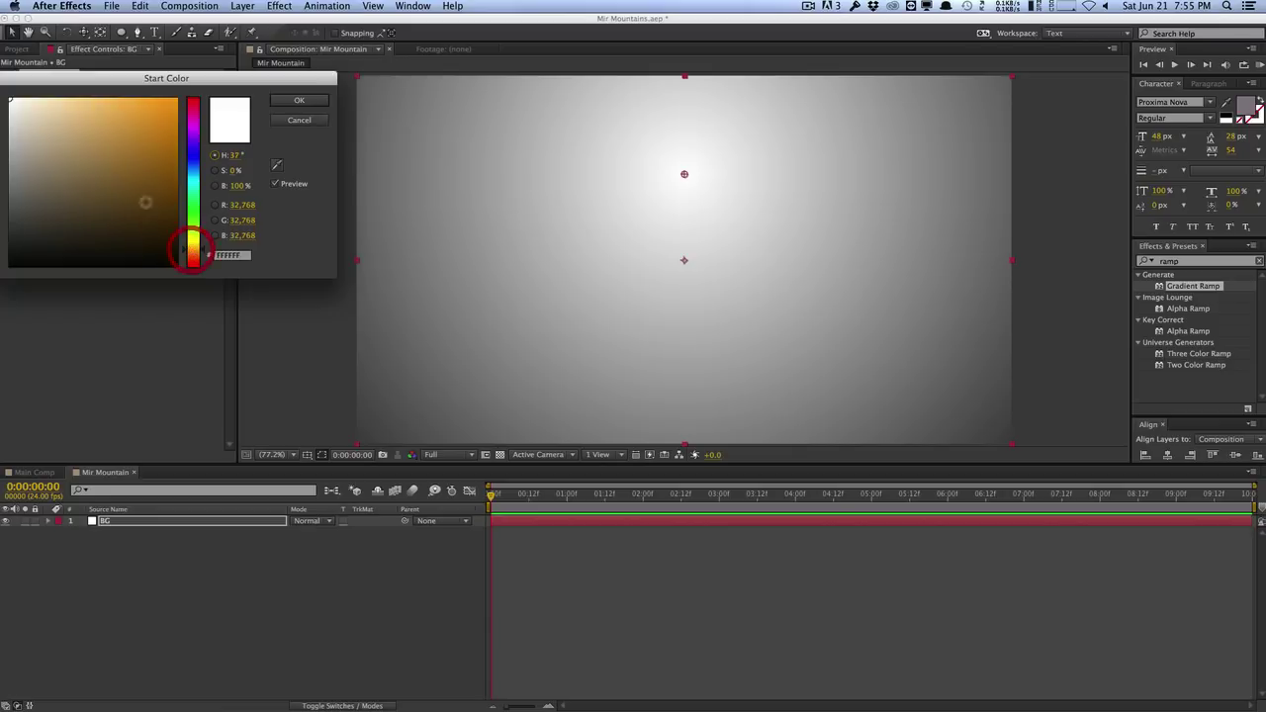
click(21, 103)
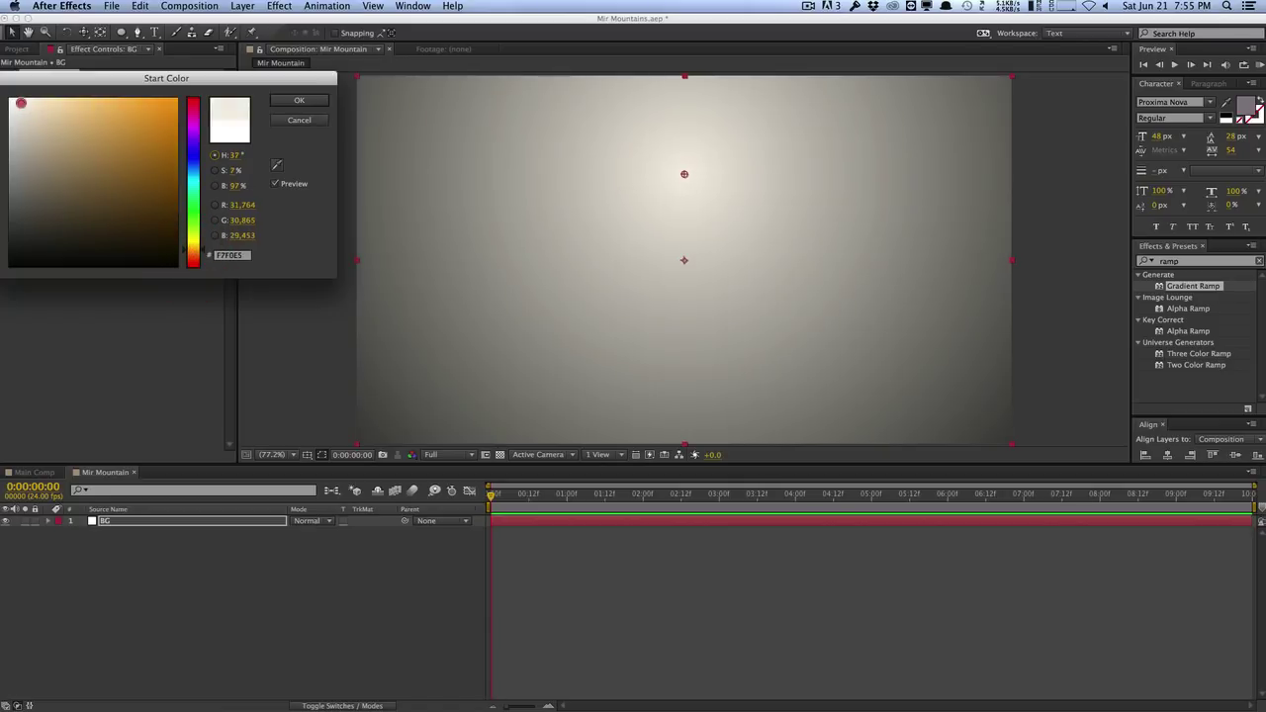
click(299, 99)
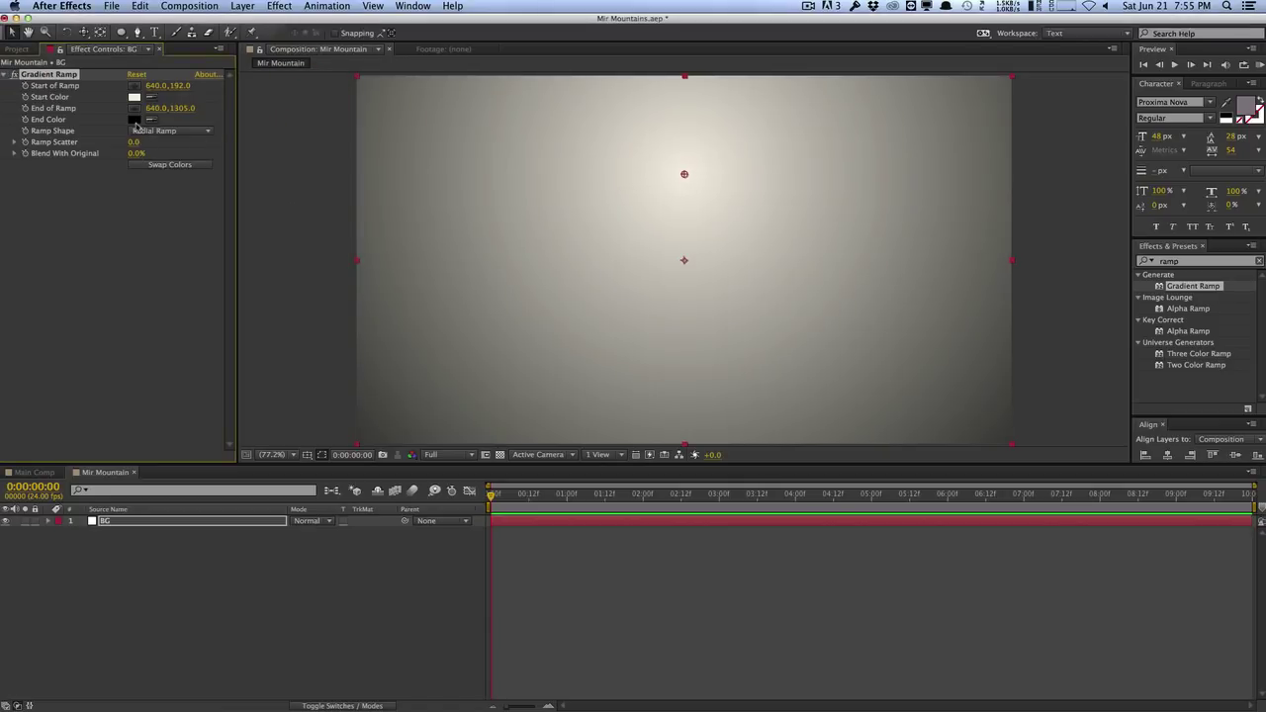
Set the BG gradient's End Color to the dark purple 372A40.
click(135, 119)
drag(198, 178, 199, 146)
drag(137, 185, 66, 224)
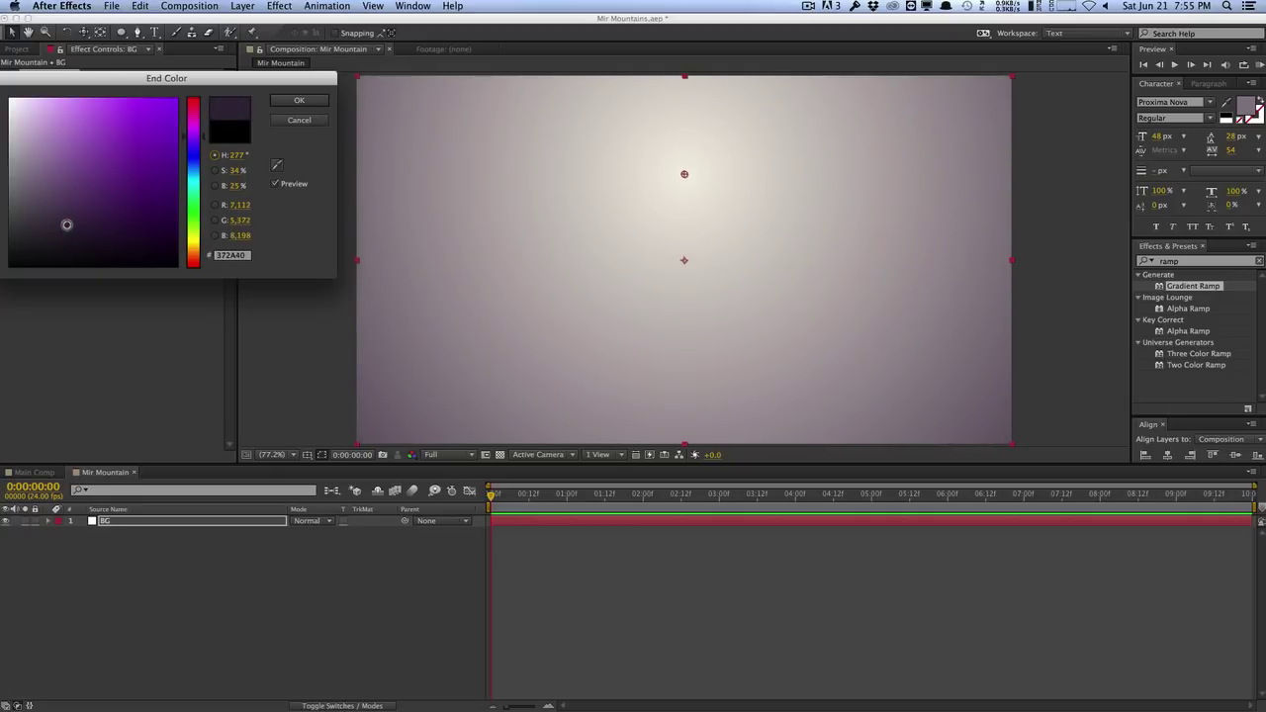
click(323, 103)
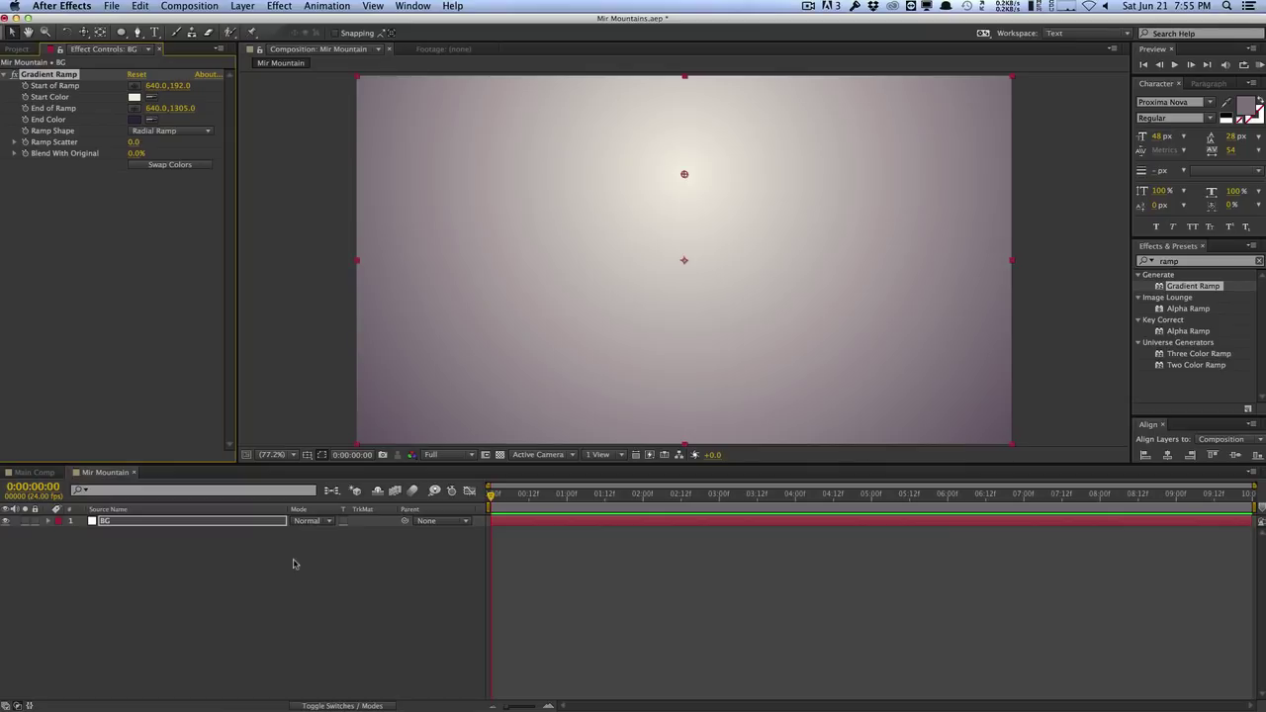
Add a white 1280 x 720 px solid layer named Mountains above the BG layer.
click(242, 6)
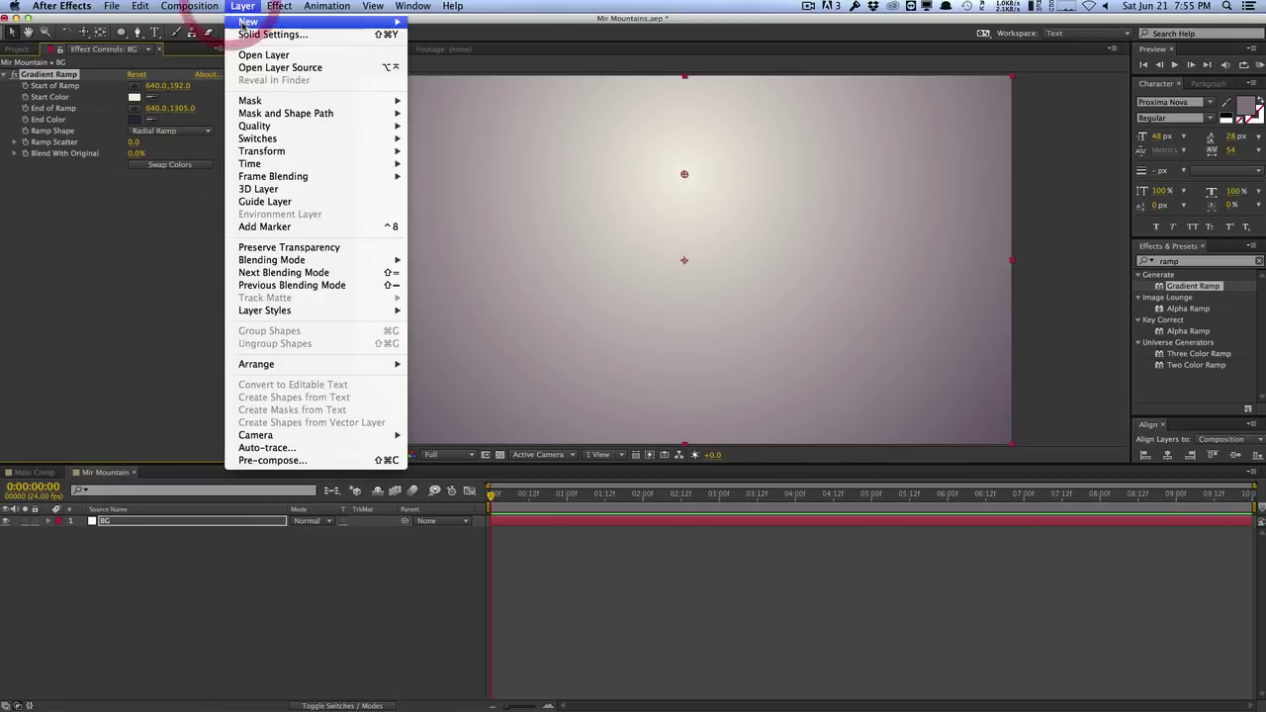
mouse_move(247, 22)
click(439, 33)
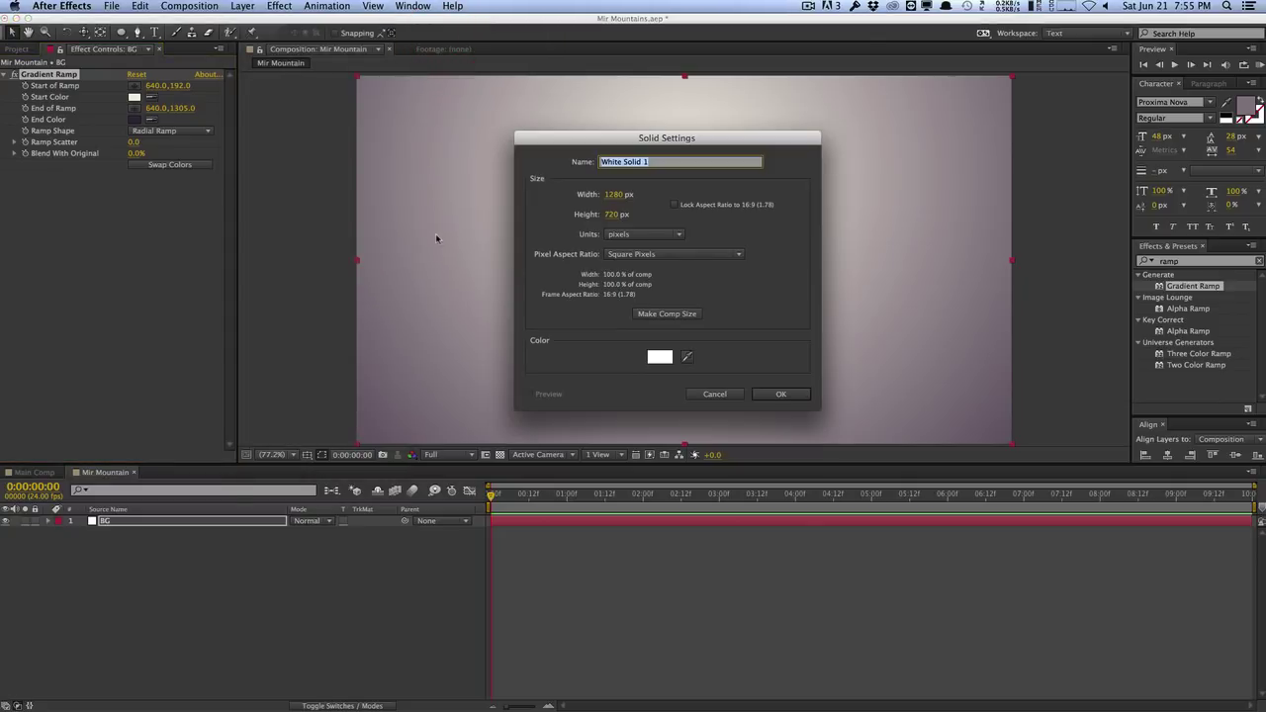
text(Mountains)
key(Return)
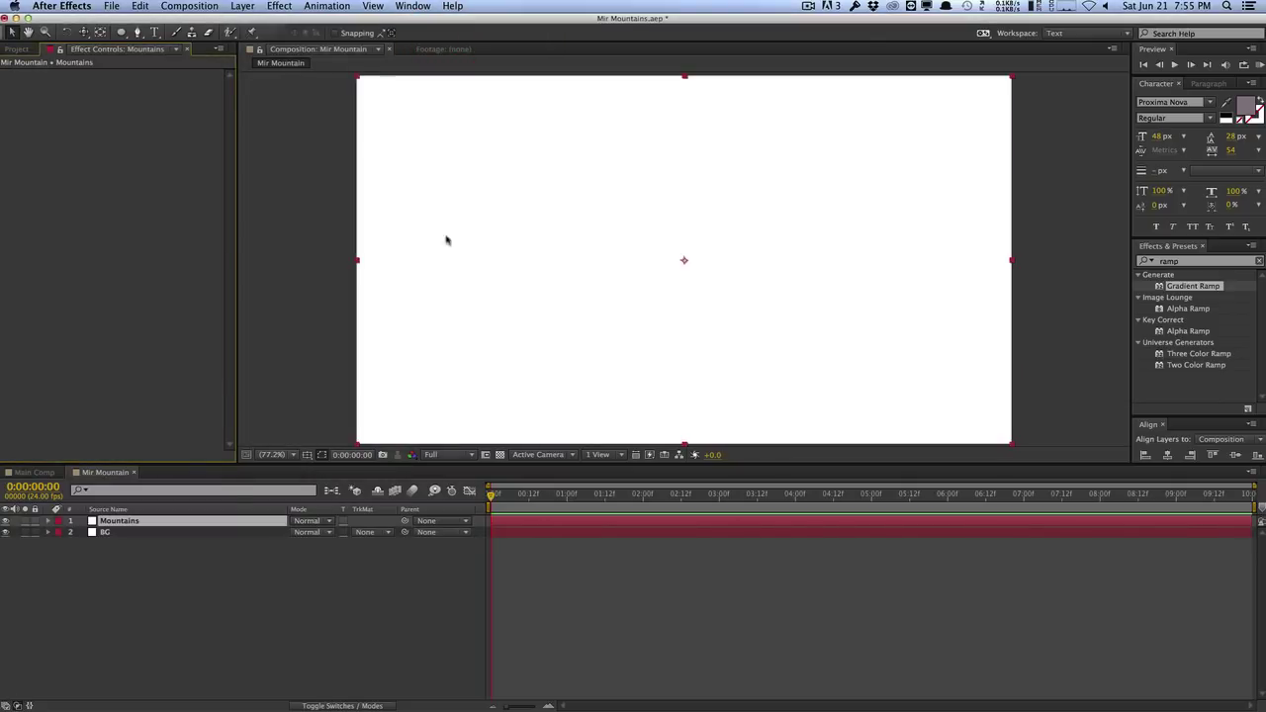
Find the Trapcode Mir effect and apply it to the Mountains layer.
click(1173, 262)
text(mir)
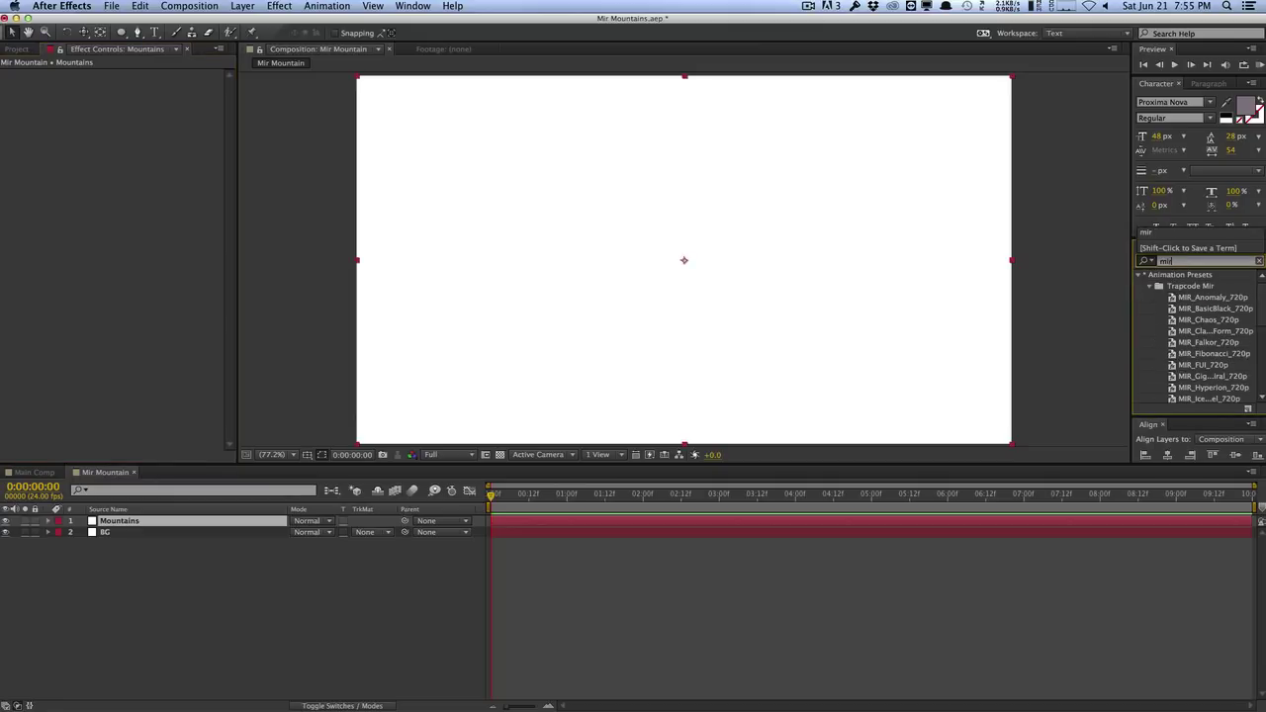
scroll(1182, 391, down, 5)
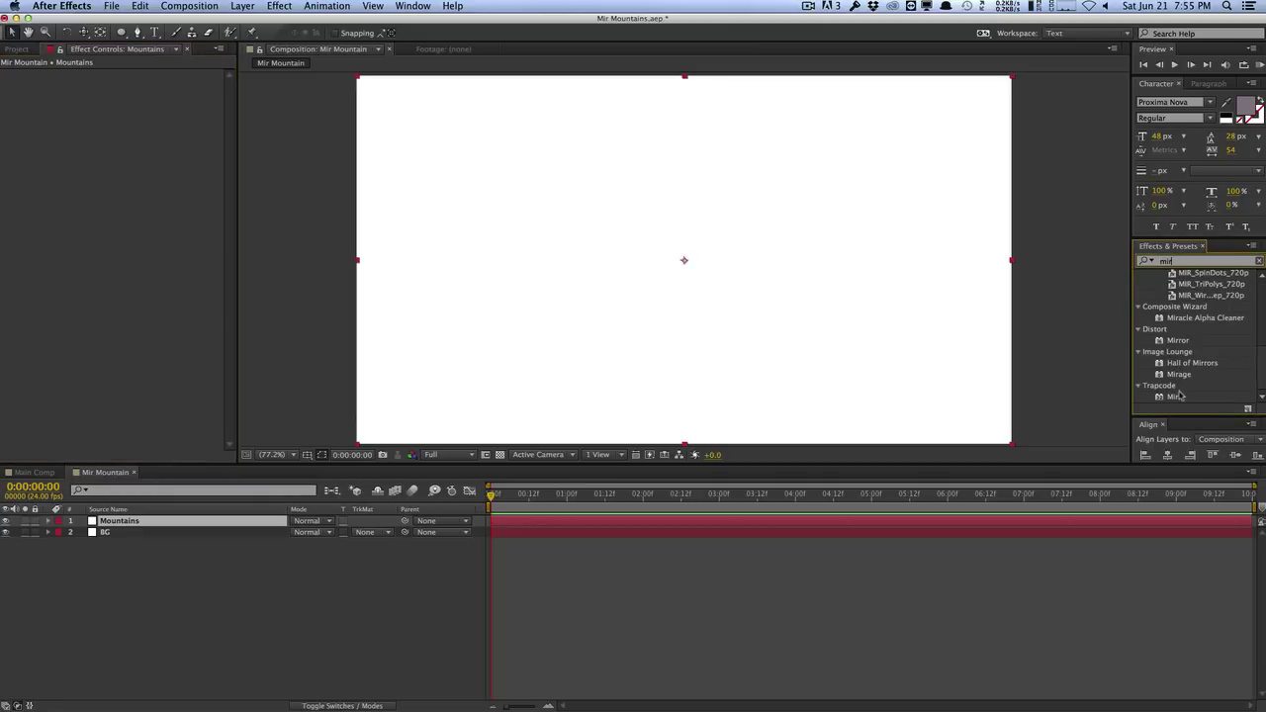
drag(1174, 398, 247, 525)
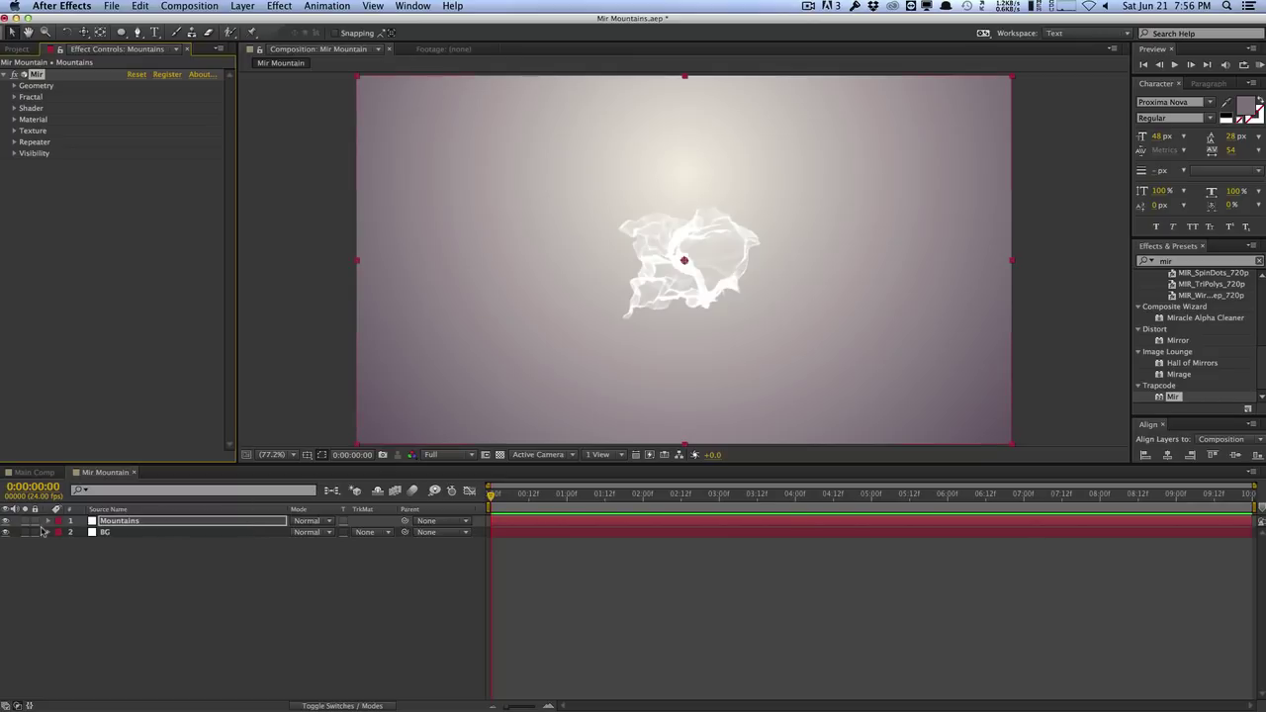
Hide the BG layer and expand the Geometry settings of the Mir effect on the Mountains layer.
click(8, 533)
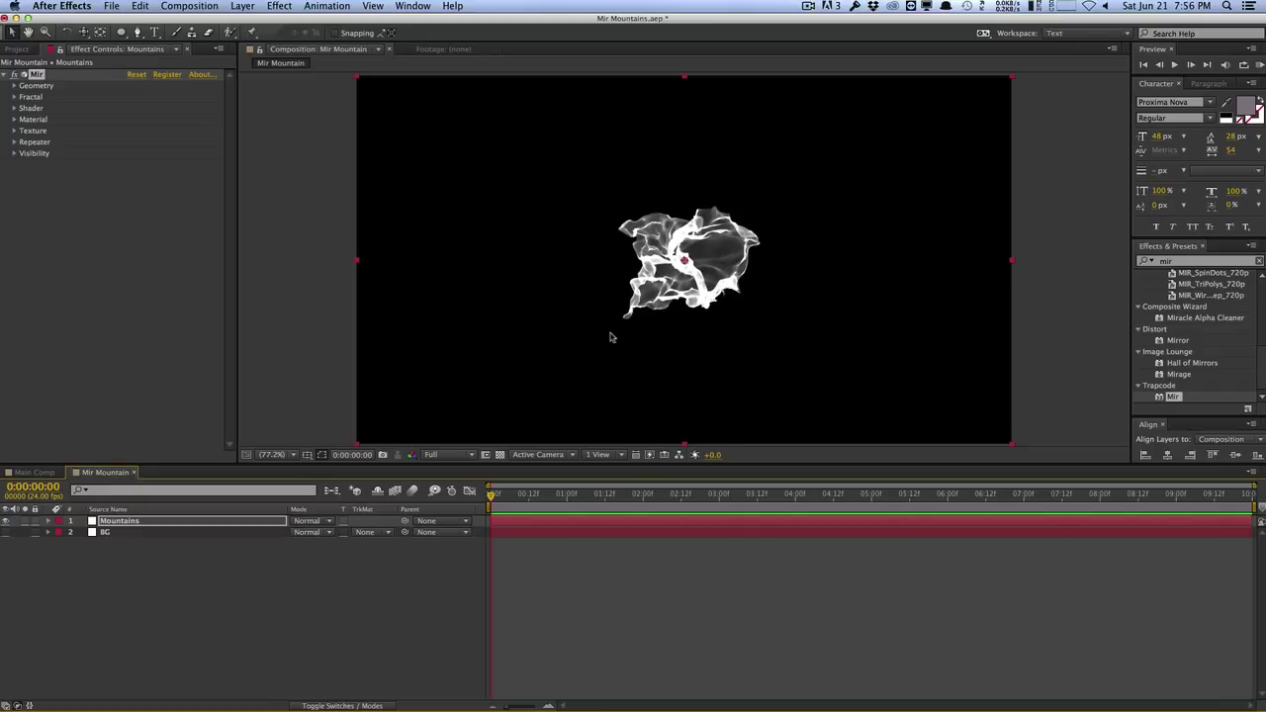
click(15, 86)
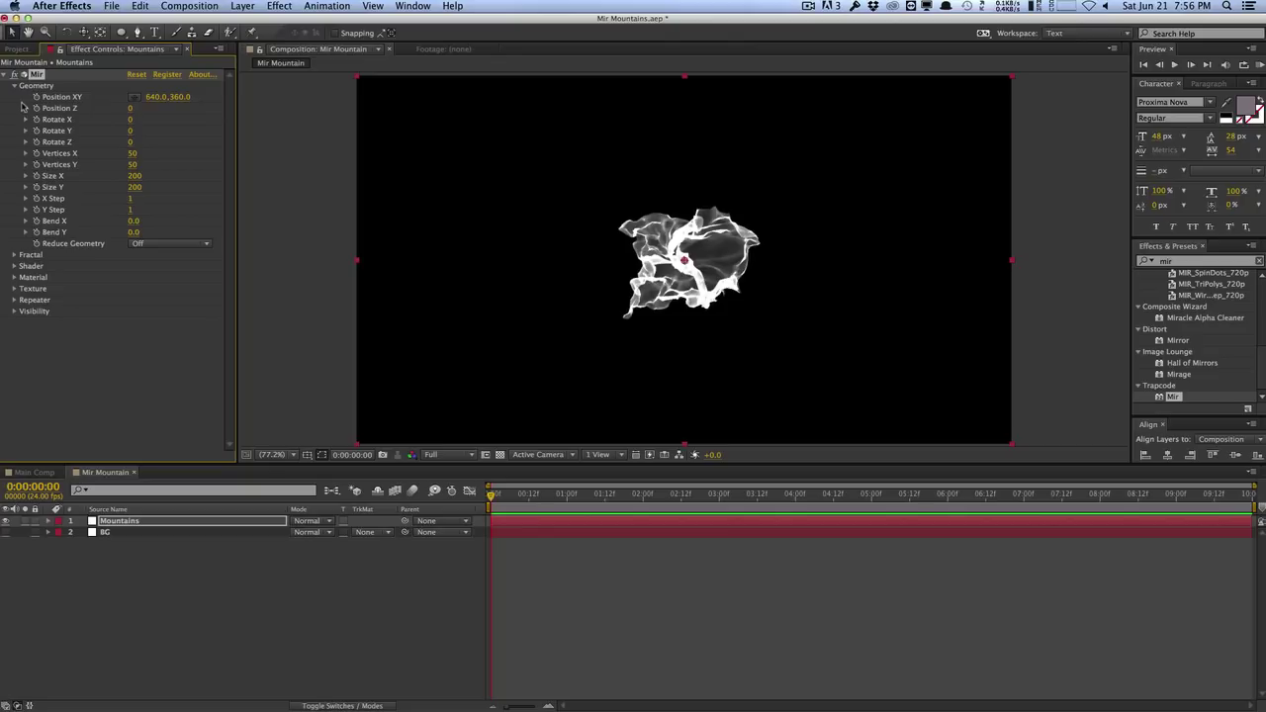
Set the Mir geometry's Rotate X to -90 on the Mountains layer.
click(129, 121)
text(-90)
key(Return)
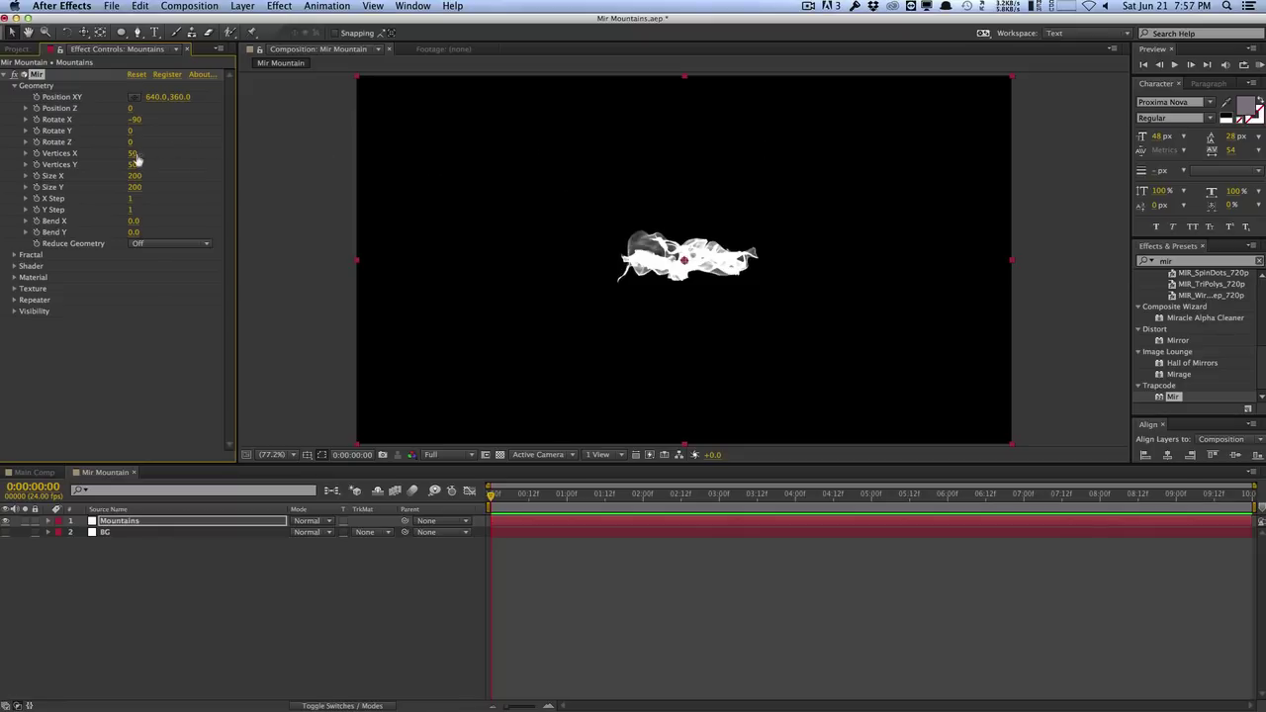
Enlarge the Mir geometry to a Size X of about 2350 and a Size Y of 8000.
drag(135, 175, 282, 175)
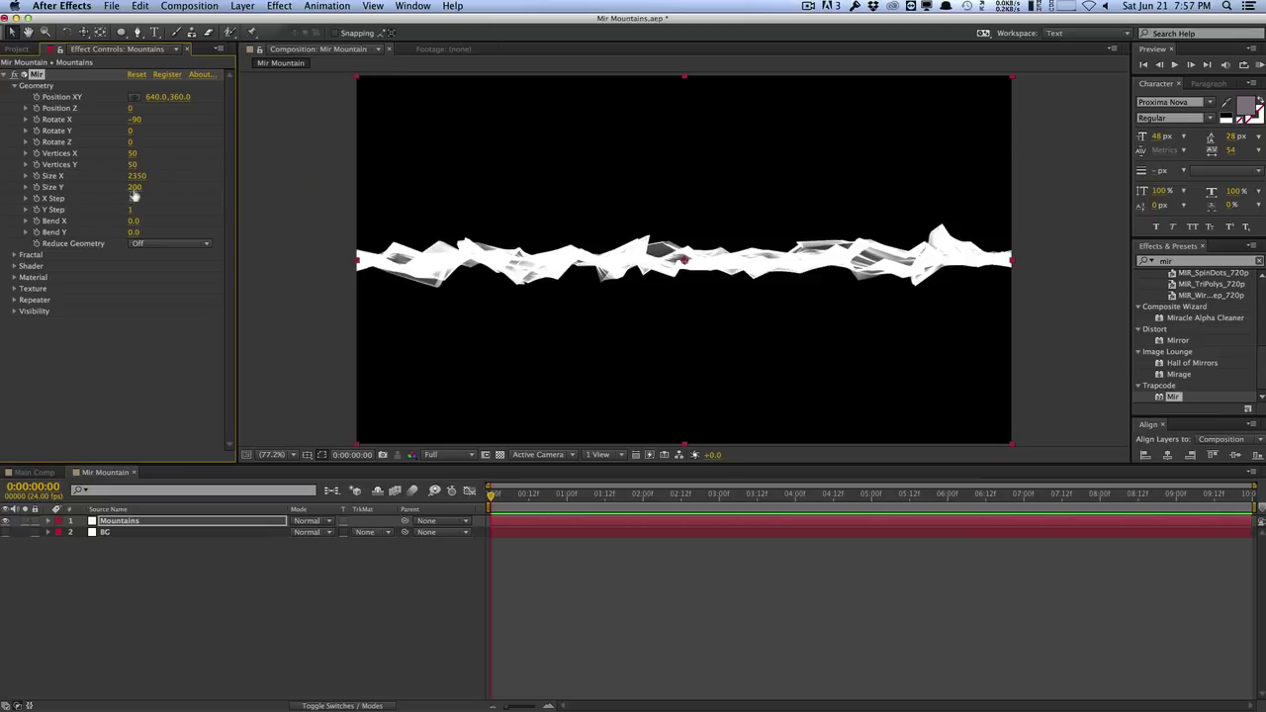
drag(135, 188, 242, 194)
click(139, 188)
text(6000)
key(Return)
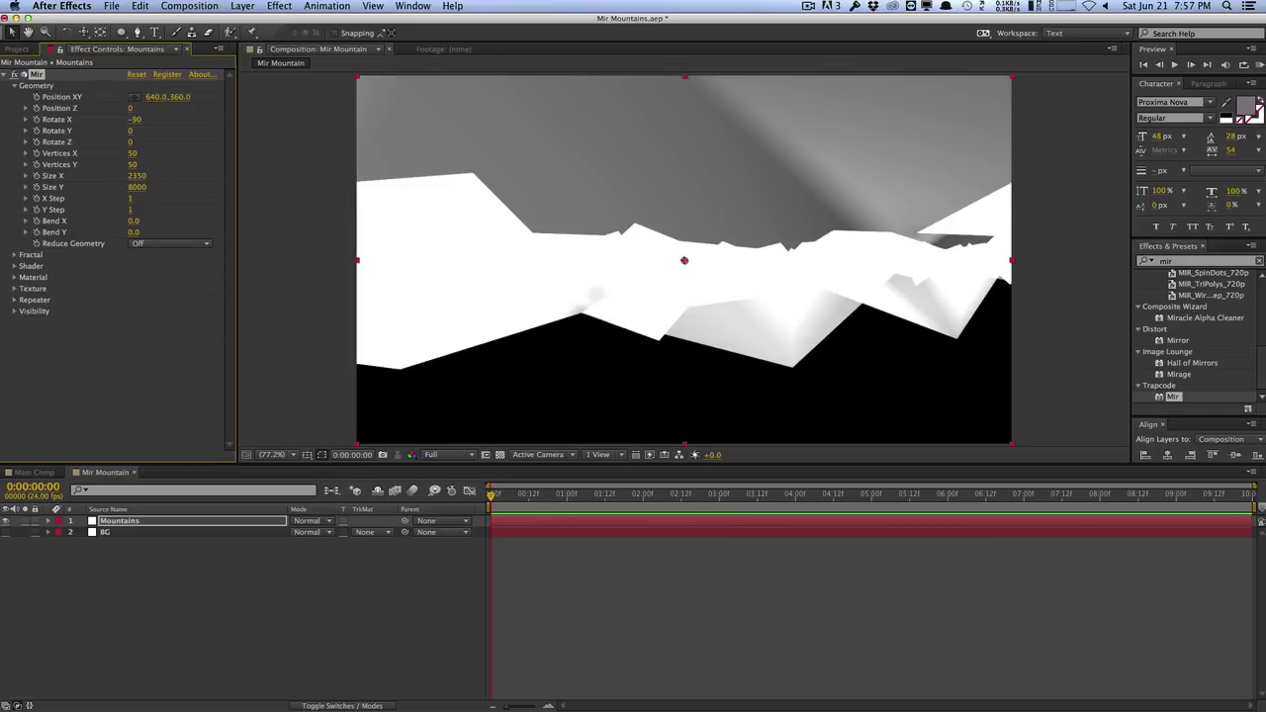
Set the Mir fractal's Frequency to 250 and its Amplitude to 100.
click(15, 256)
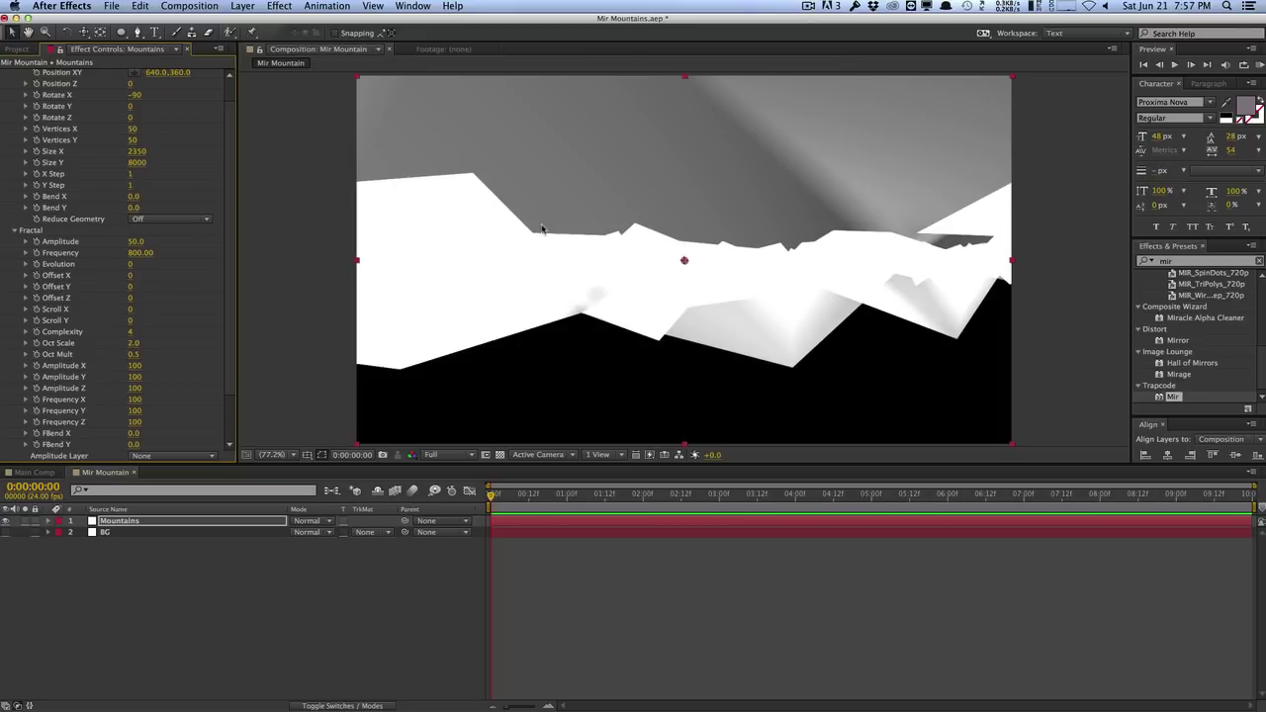
drag(141, 254, 53, 259)
drag(144, 252, 82, 258)
click(144, 254)
text(250)
key(Return)
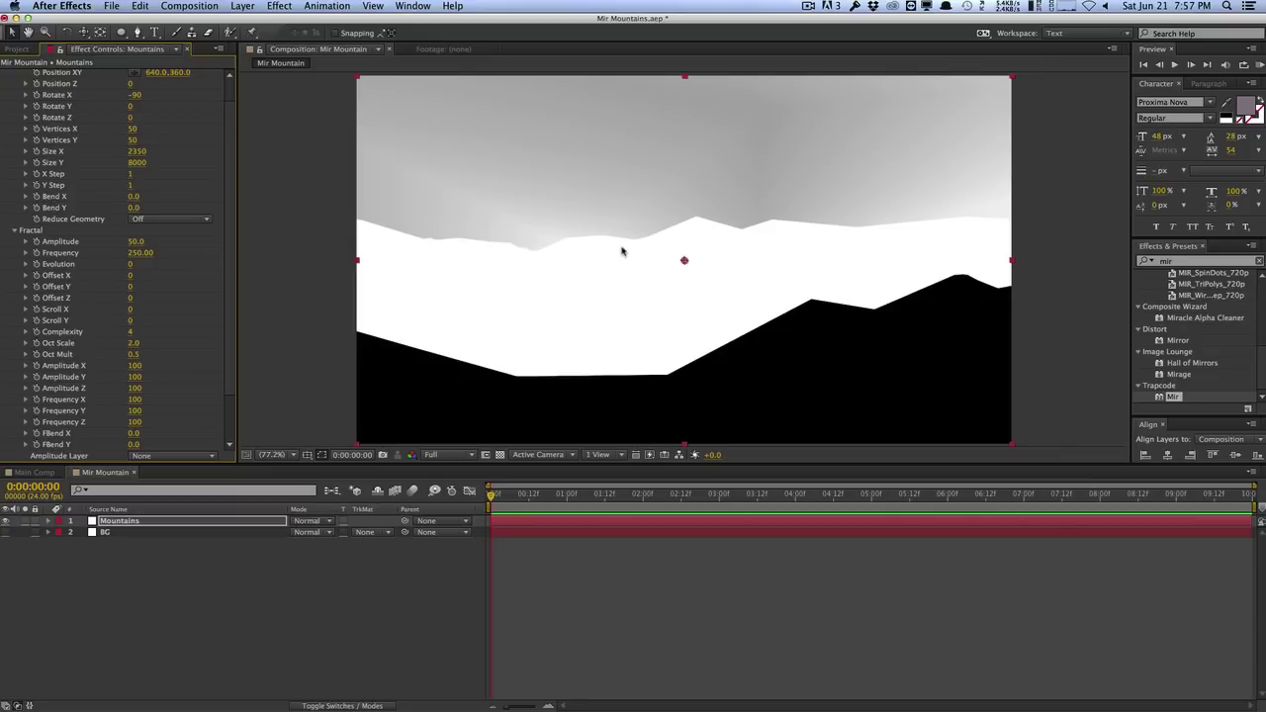
click(136, 243)
text(100)
key(Return)
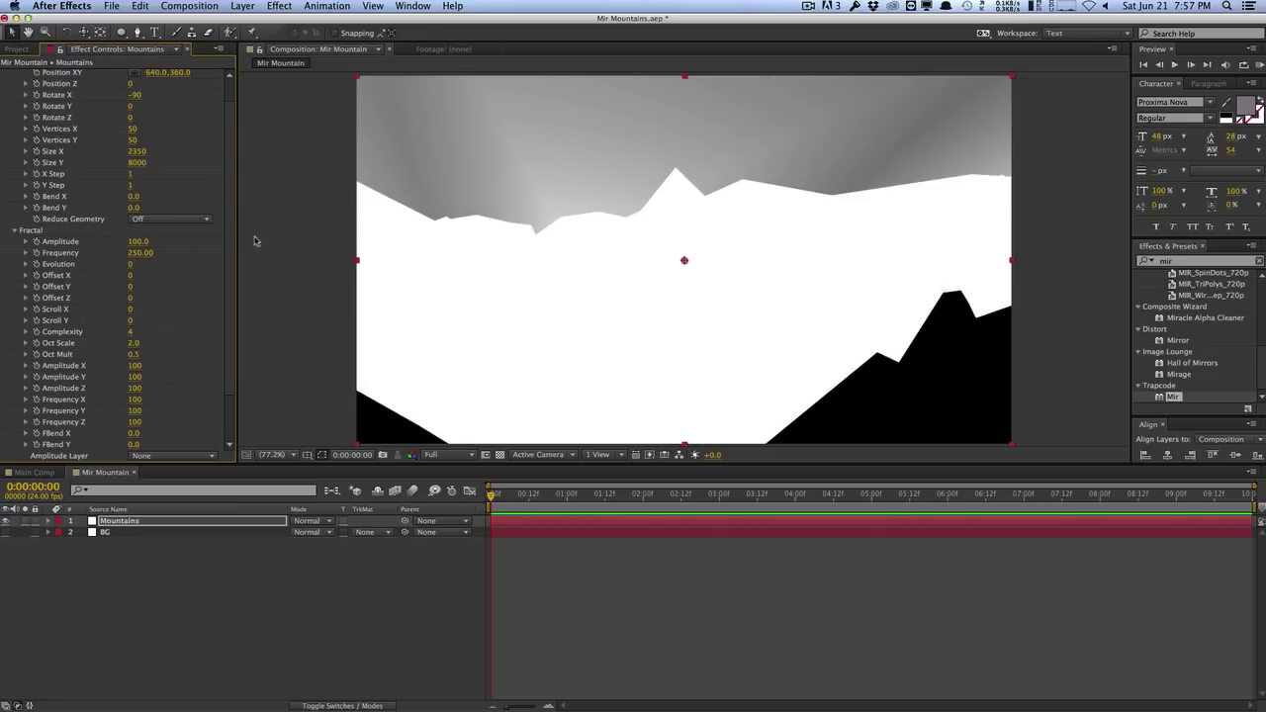
Add a camera named Camera with the 50mm preset to the composition.
click(243, 6)
mouse_move(287, 16)
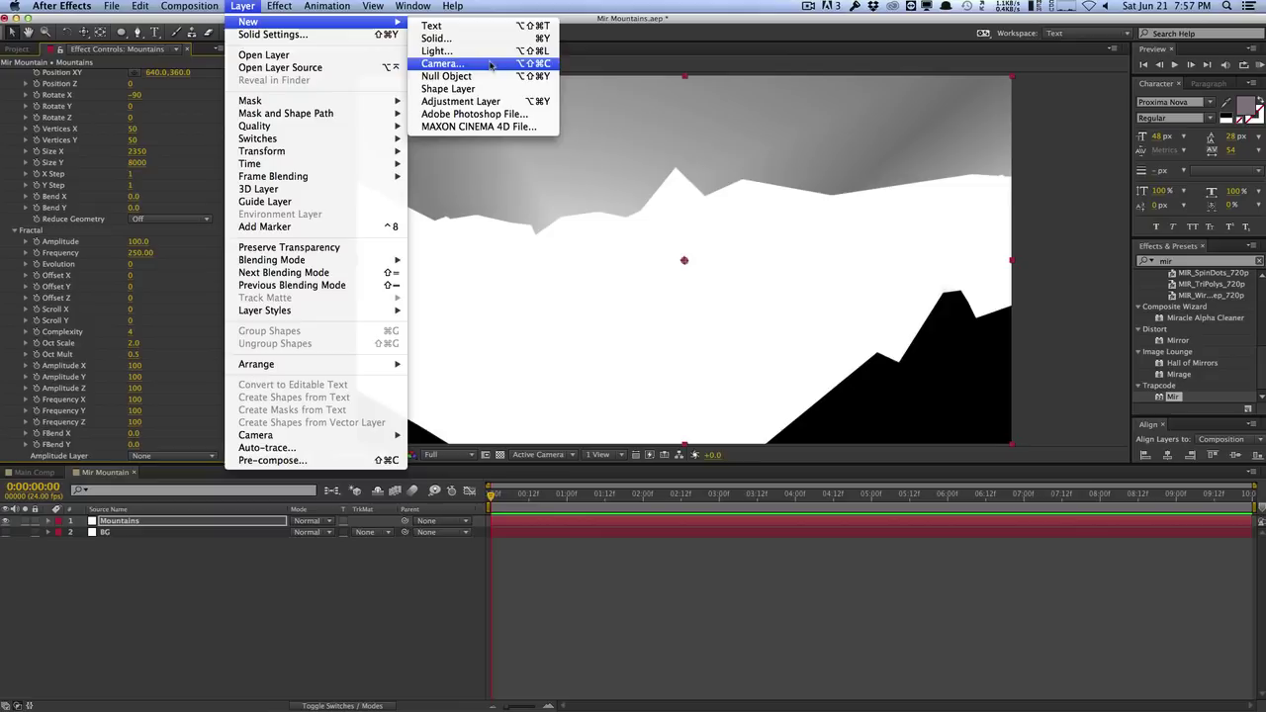
click(490, 62)
text(Camera)
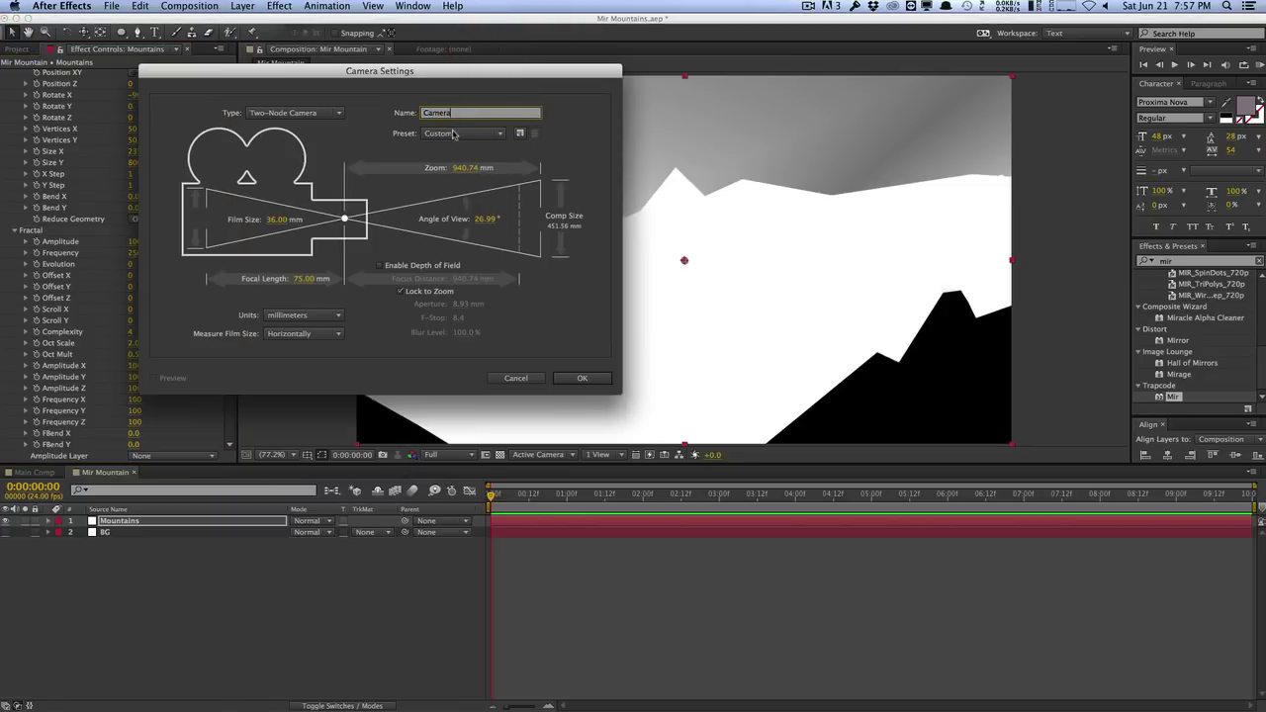
click(455, 133)
click(447, 230)
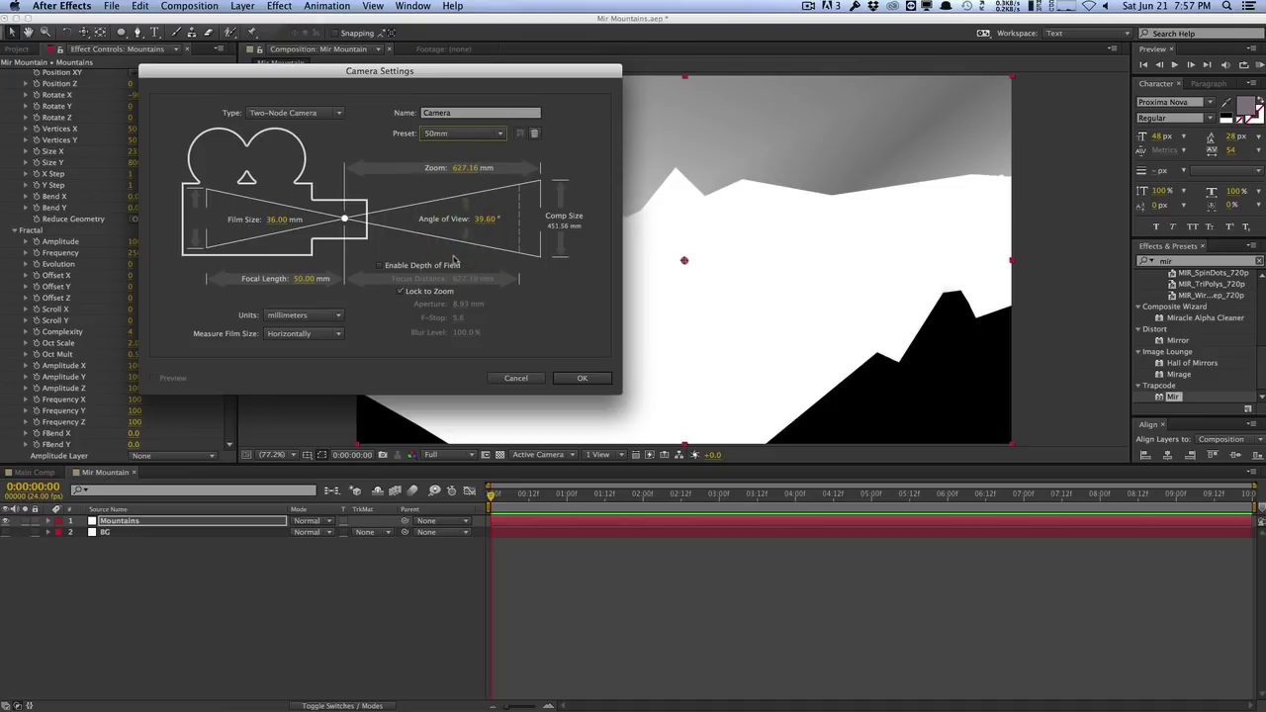
click(570, 379)
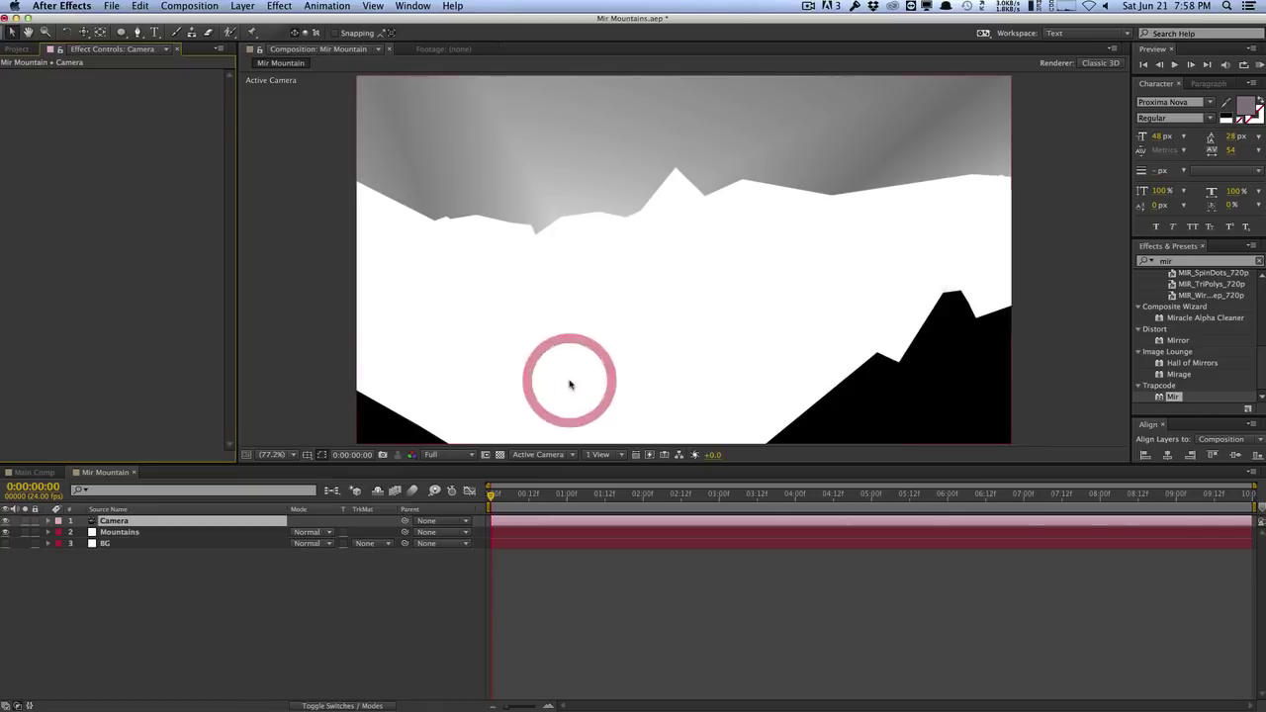
Add a null object above the camera and make it a 3D layer.
click(244, 6)
mouse_move(249, 21)
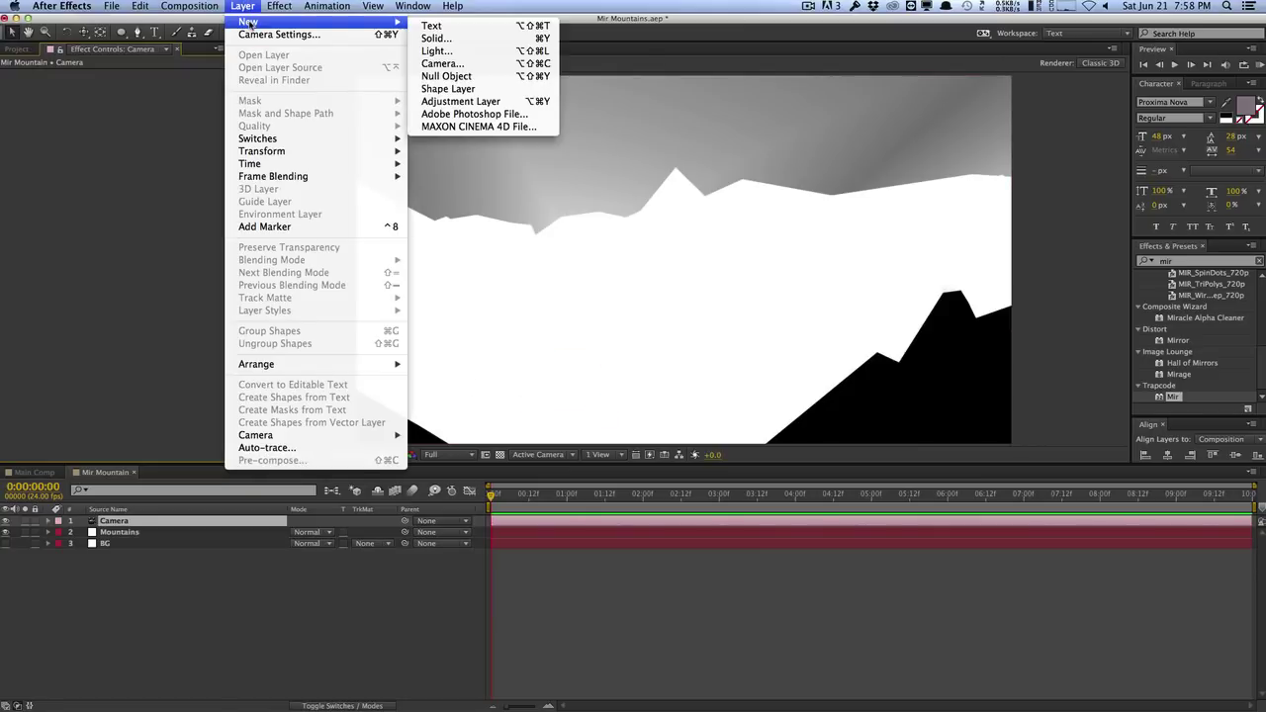
click(459, 79)
key(F4)
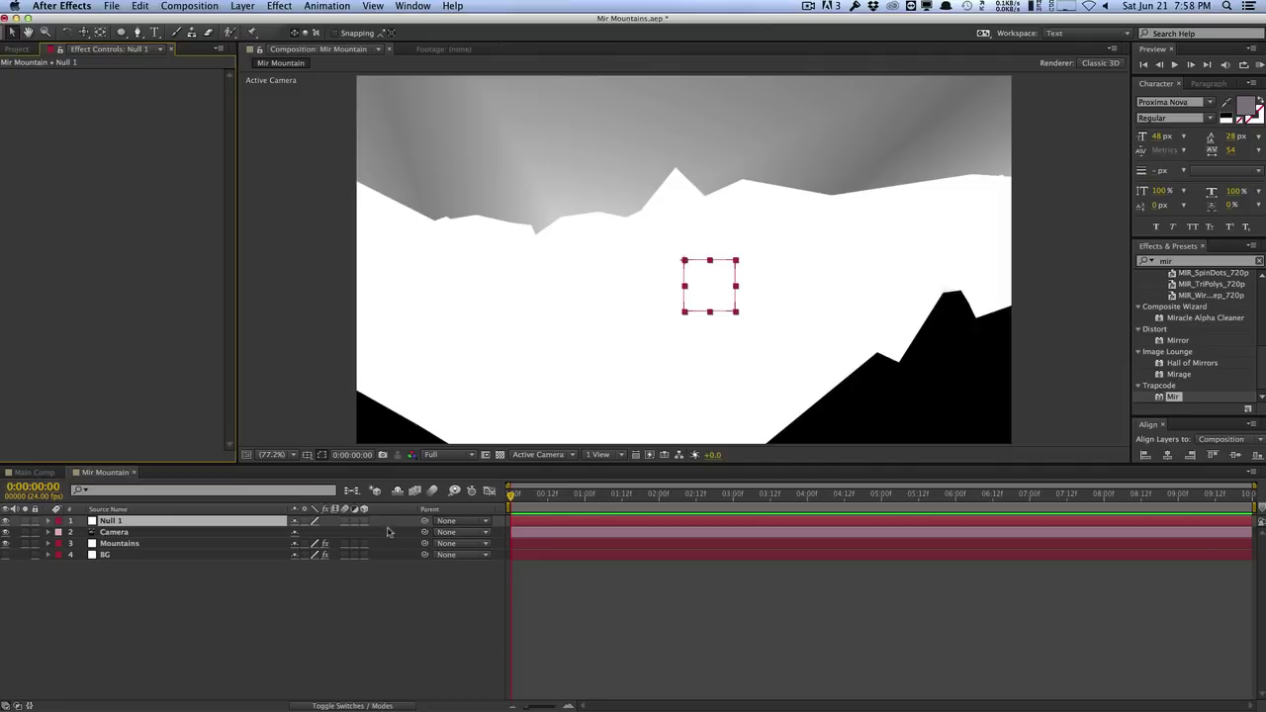
click(365, 522)
Rename the null object as Camera Controller.
click(244, 6)
click(267, 34)
text(Ca)
key(BackSpace)
key(BackSpace)
key(BackSpace)
key(BackSpace)
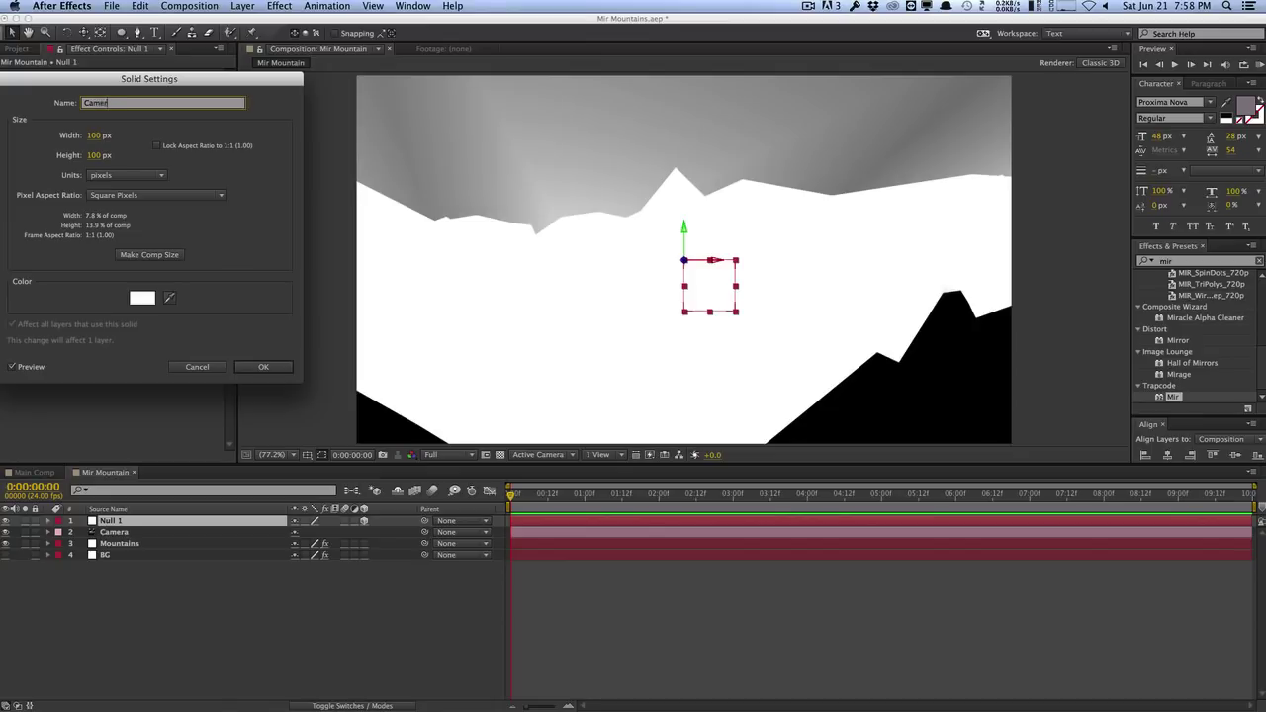
text(mera Controller)
key(Return)
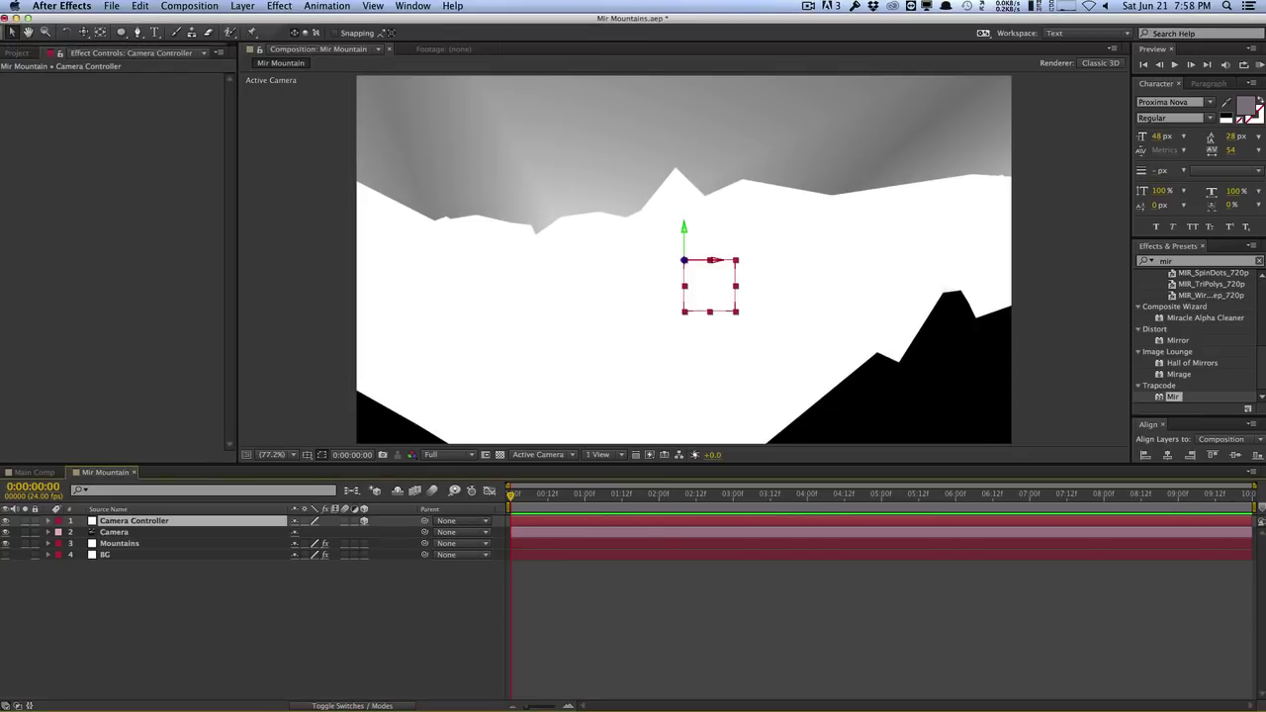
Parent the Camera layer to Camera Controller and set the controller's Y position to about 239.
drag(425, 532, 306, 521)
drag(425, 532, 227, 524)
right_click(417, 509)
mouse_move(465, 554)
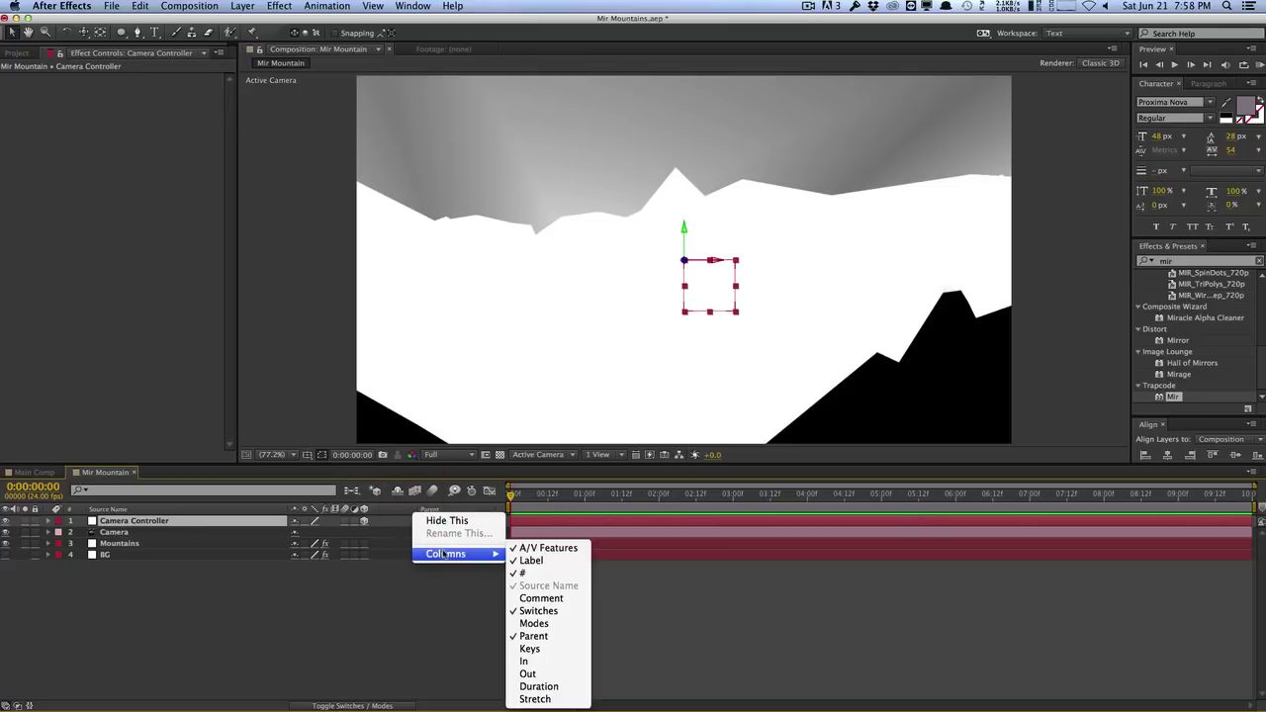
click(312, 620)
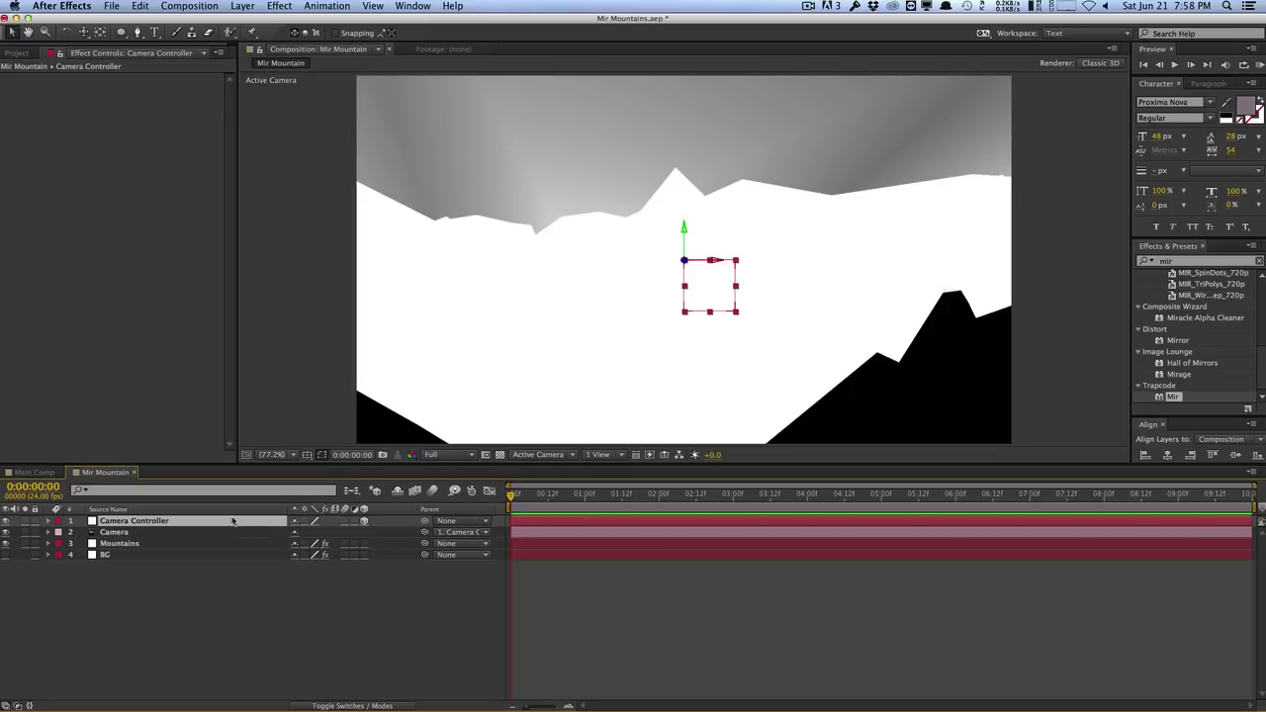
key(p)
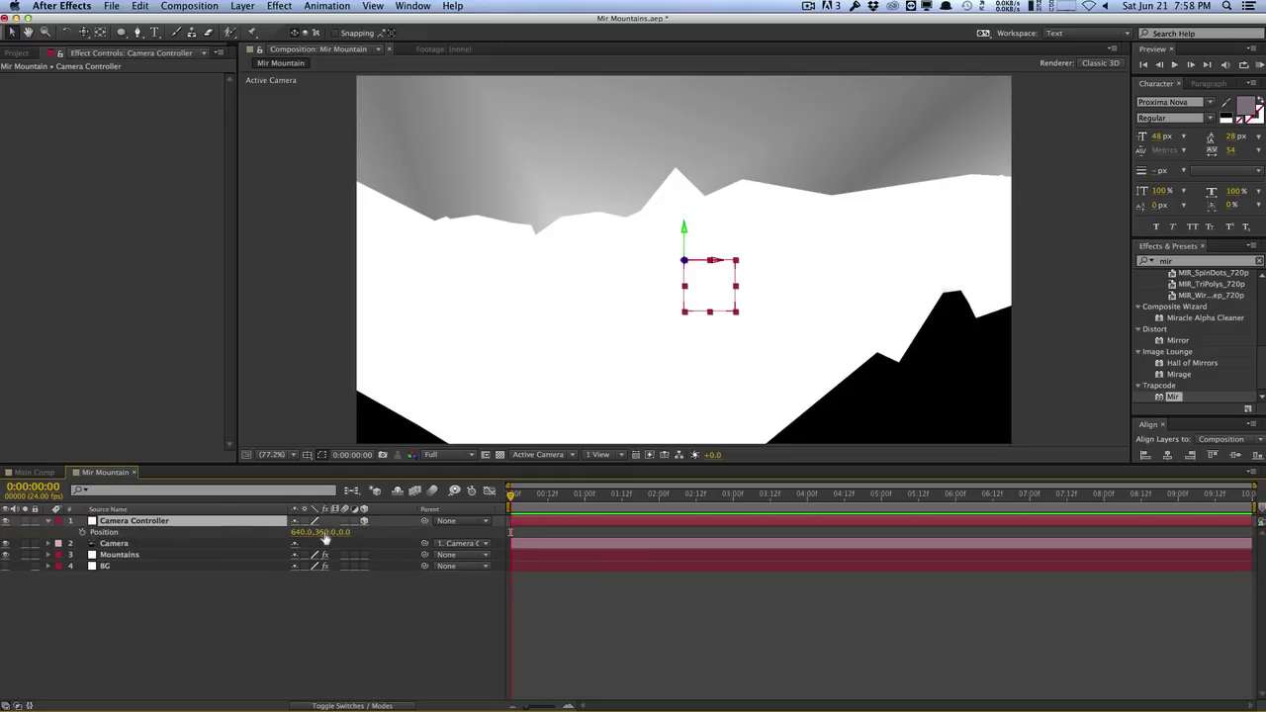
drag(325, 537, 241, 531)
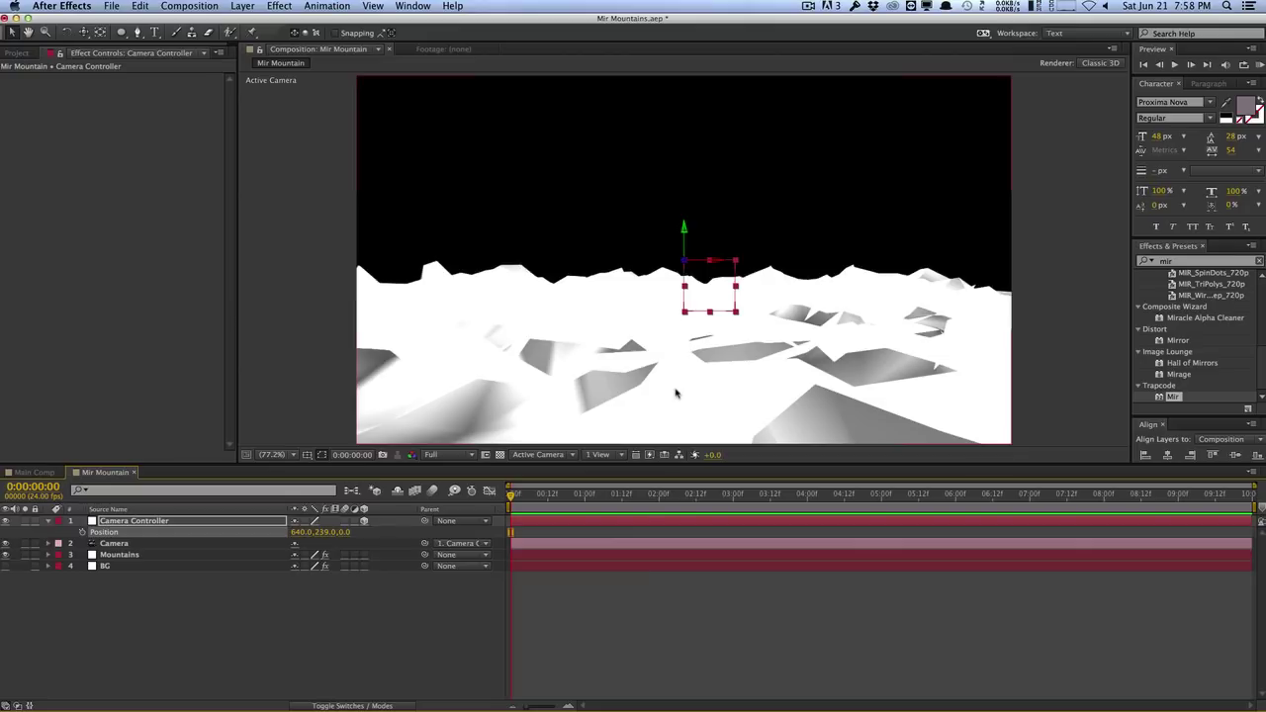
Set the Mir effect's Shader to Flat and its Blend mode to Normal on the Mountains layer.
click(117, 555)
click(14, 411)
scroll(101, 289, down, 5)
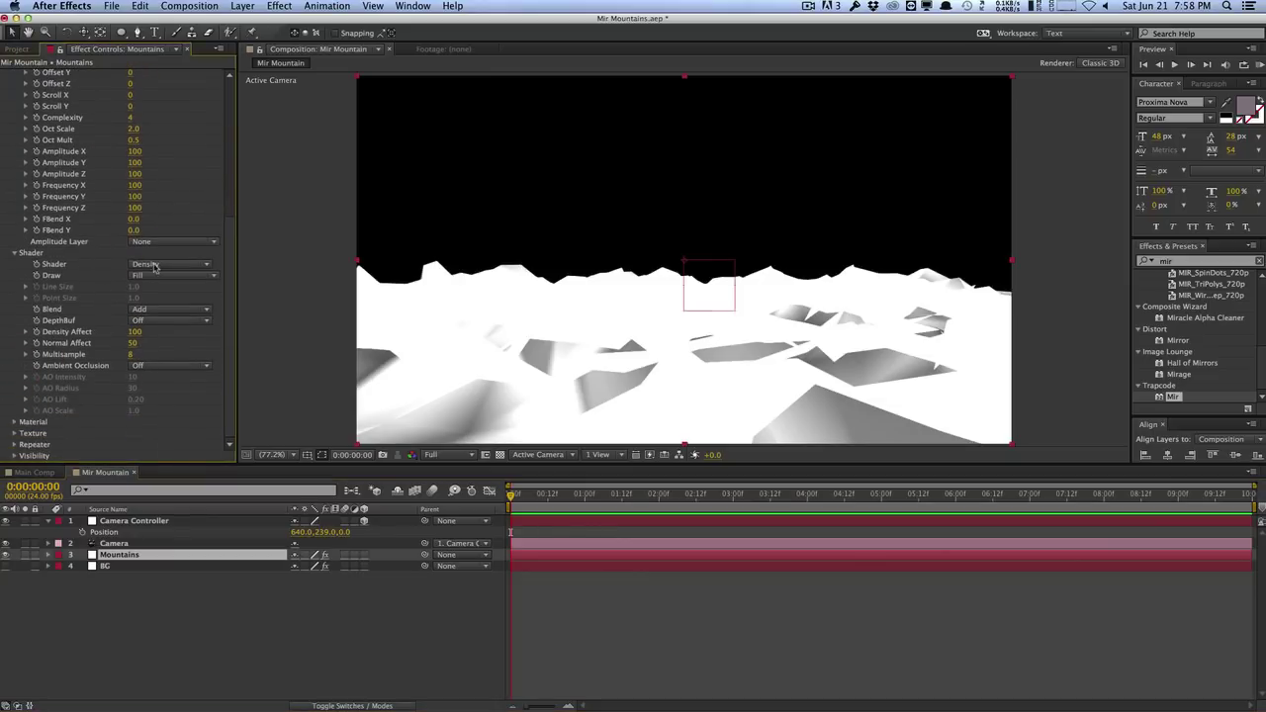
click(153, 267)
click(154, 302)
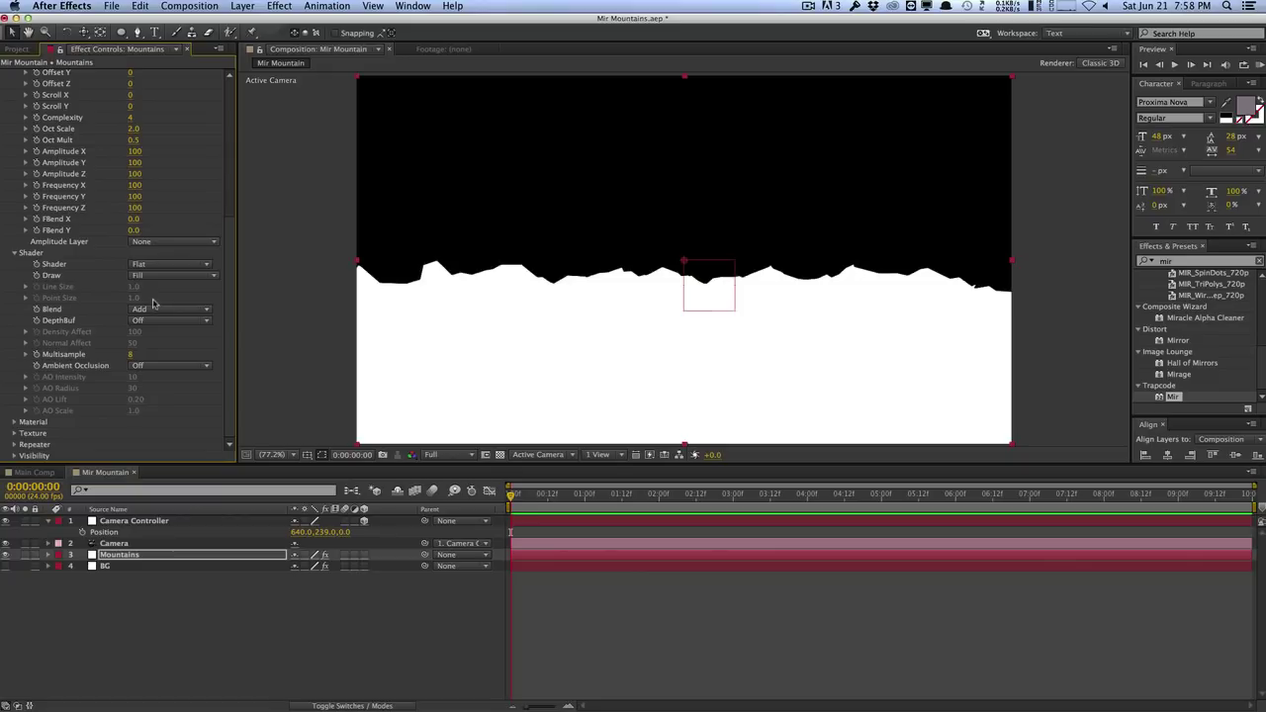
click(153, 310)
click(153, 333)
Add a shadow-casting Point light at 100% intensity and move it to about Y -1233 and Z -2404.
click(242, 6)
mouse_move(297, 22)
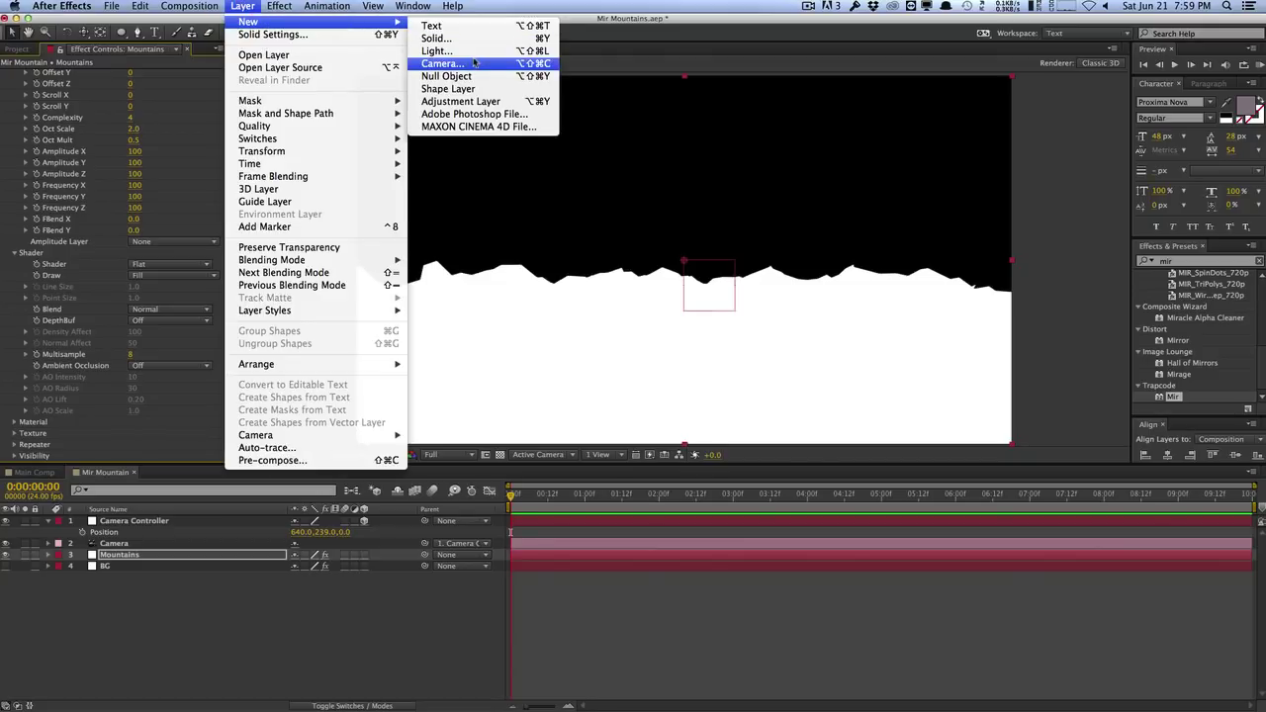
click(467, 51)
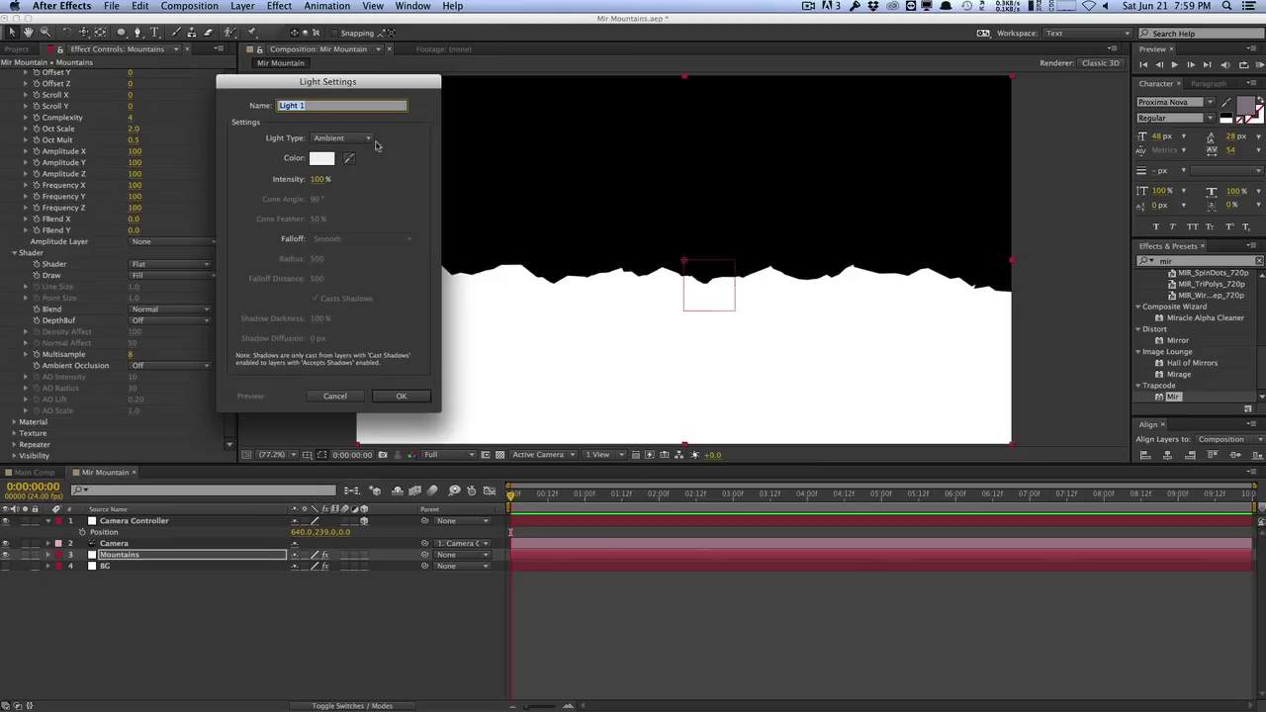
click(348, 139)
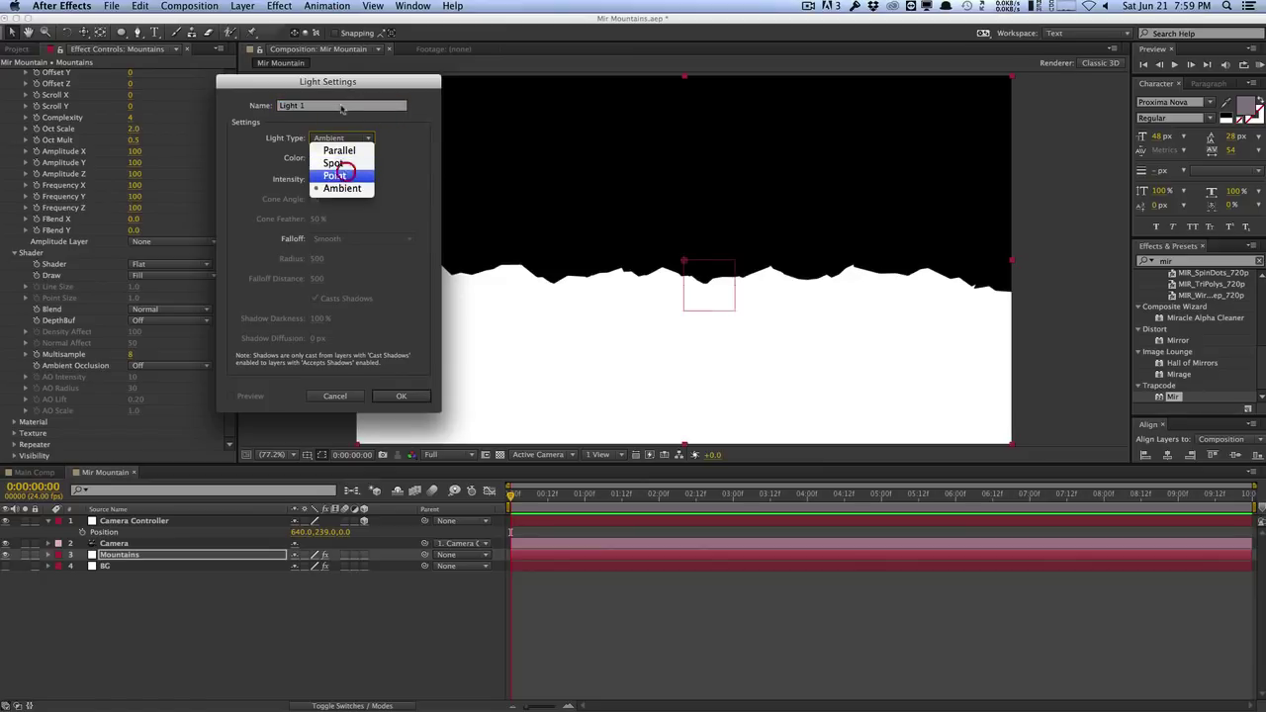
click(338, 175)
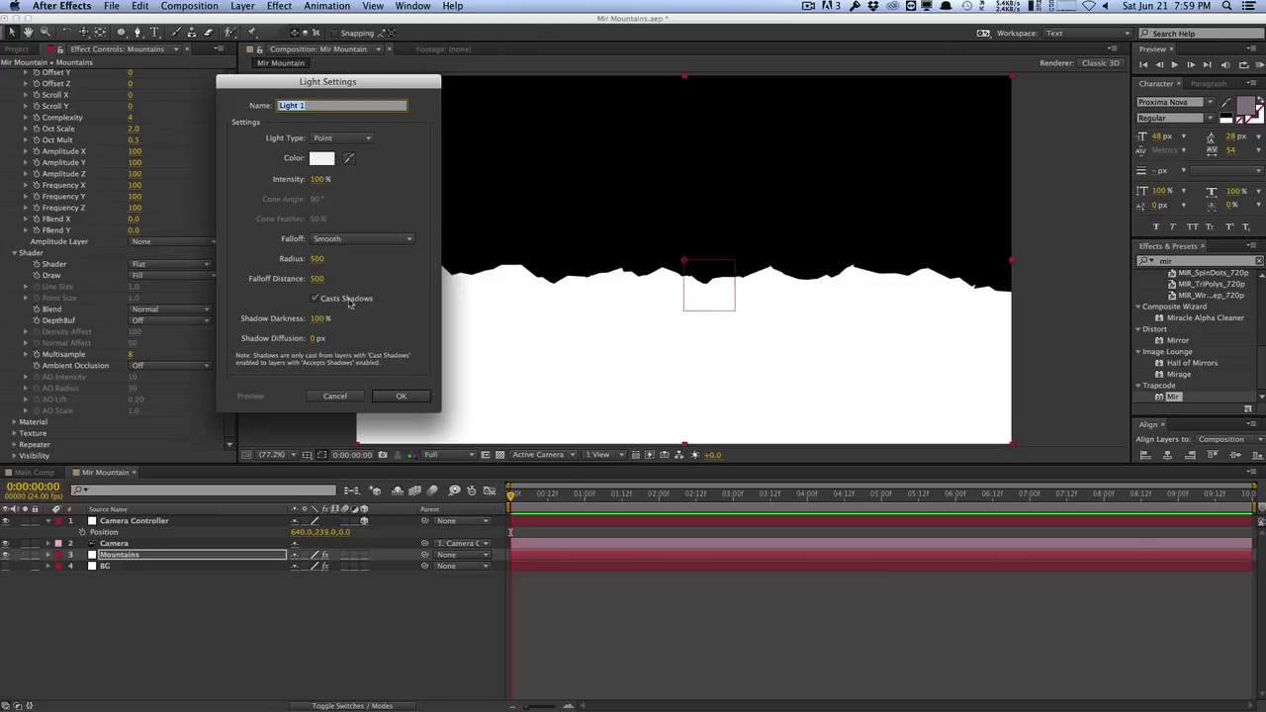
click(401, 395)
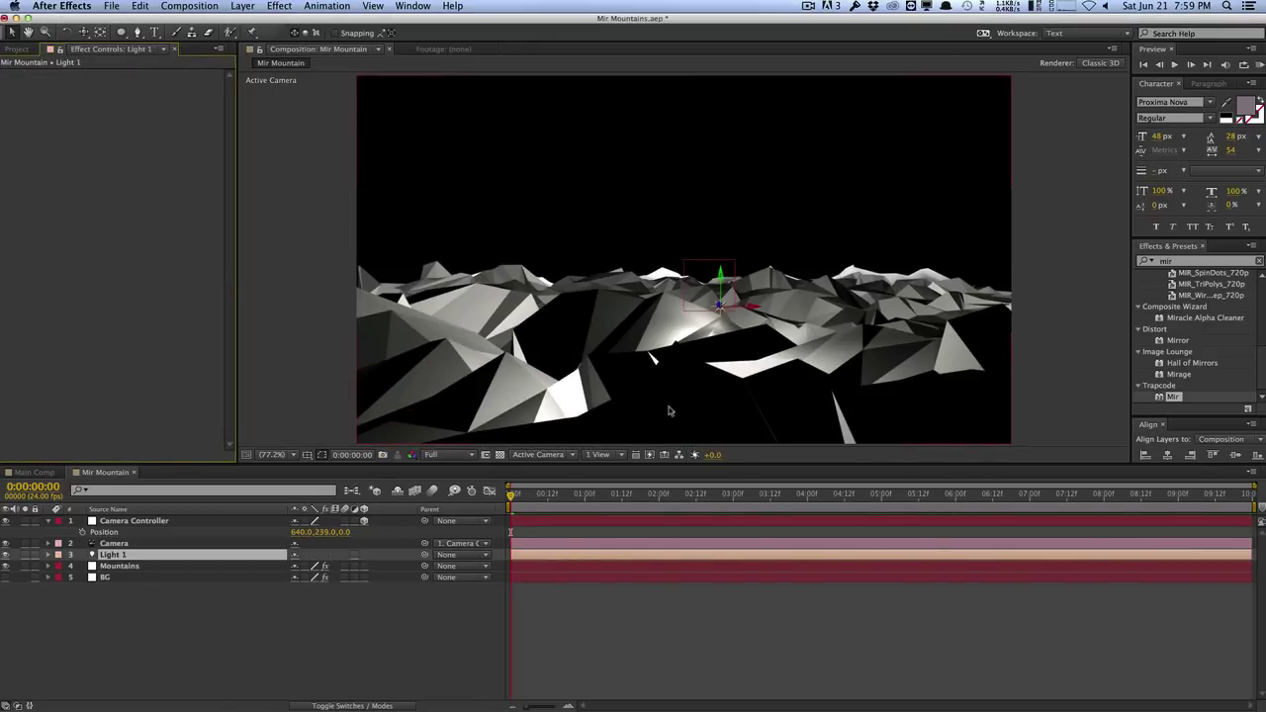
key(p)
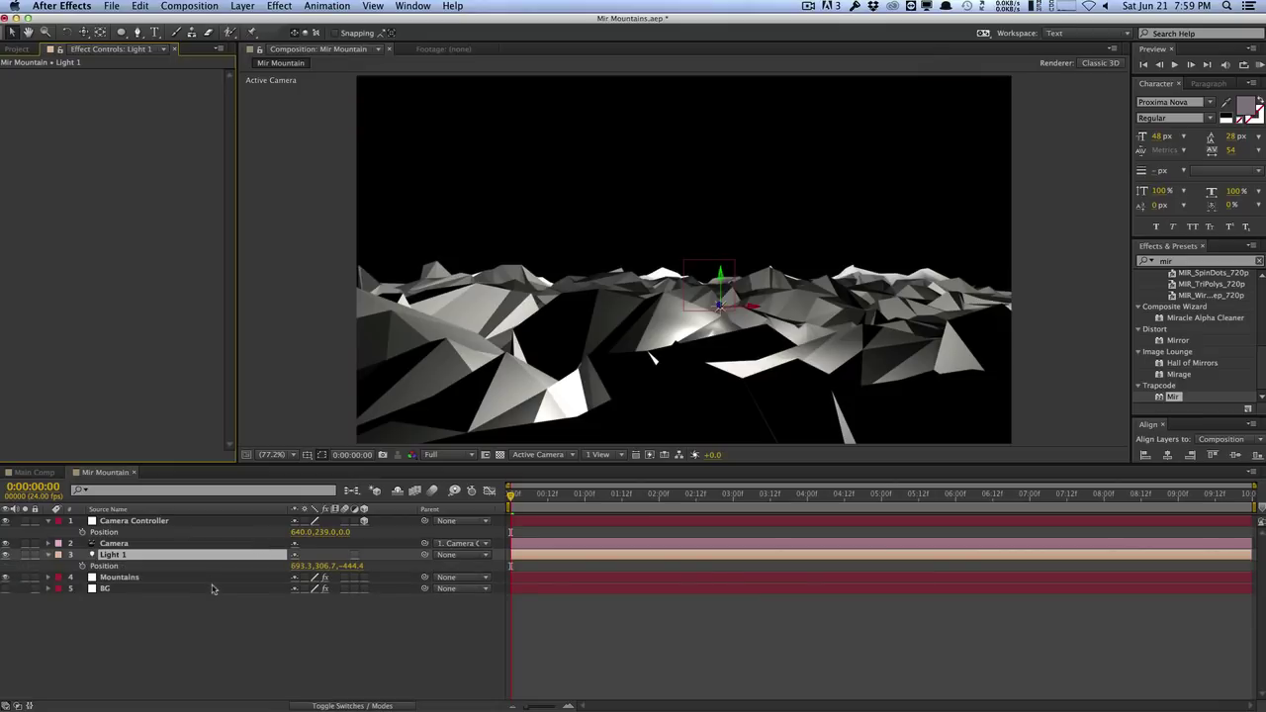
drag(319, 566, 226, 573)
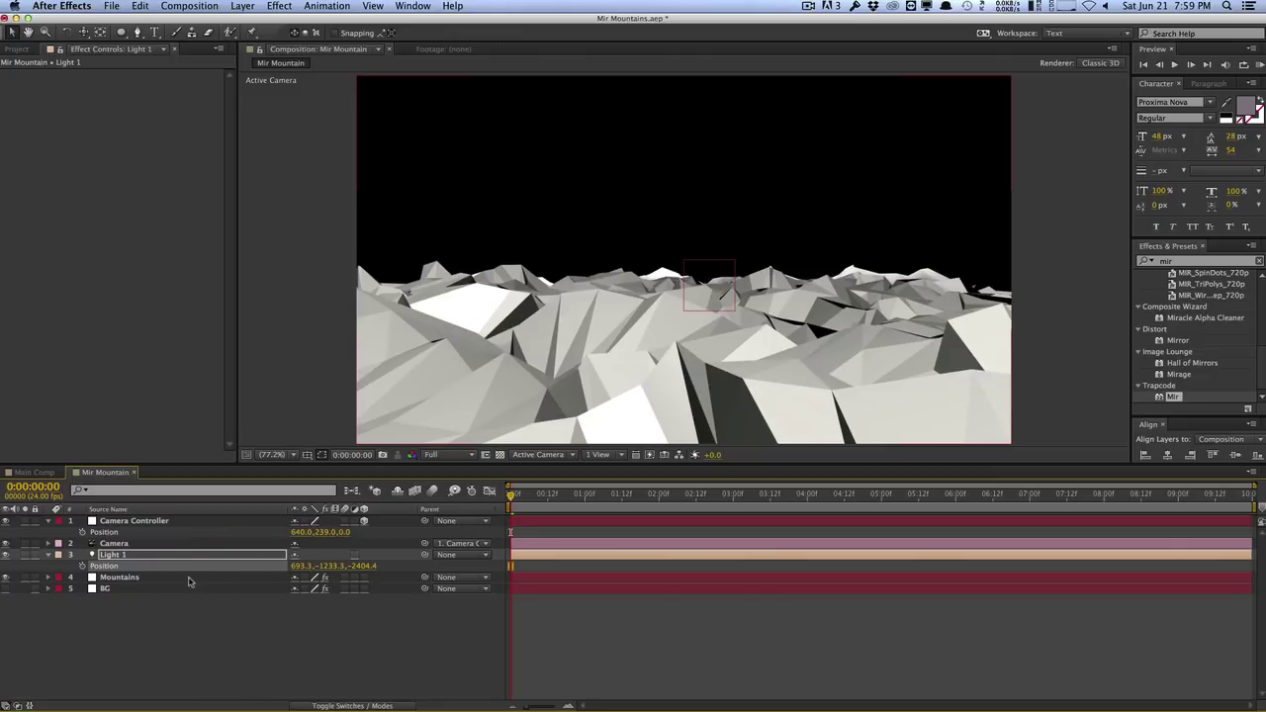
Set the Specular value of the Mountains layer's Mir material to 20.
click(189, 581)
drag(225, 268, 204, 405)
click(15, 415)
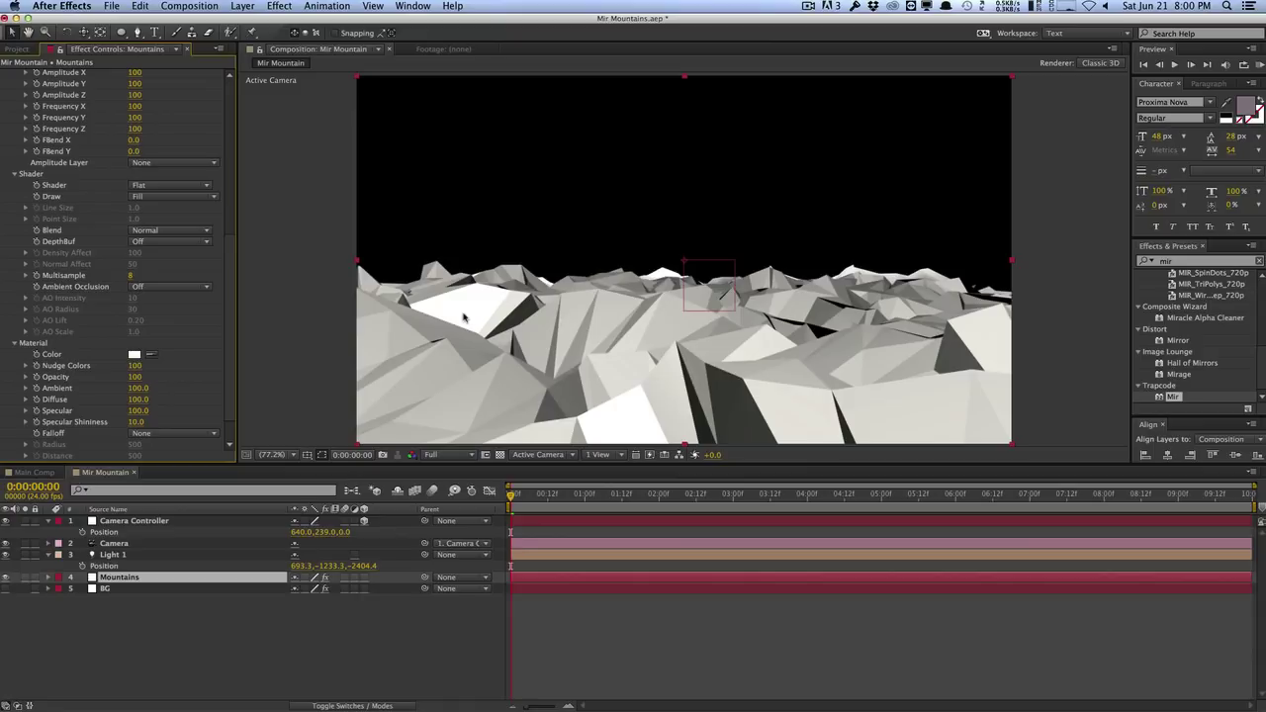
click(138, 410)
text(20)
key(Return)
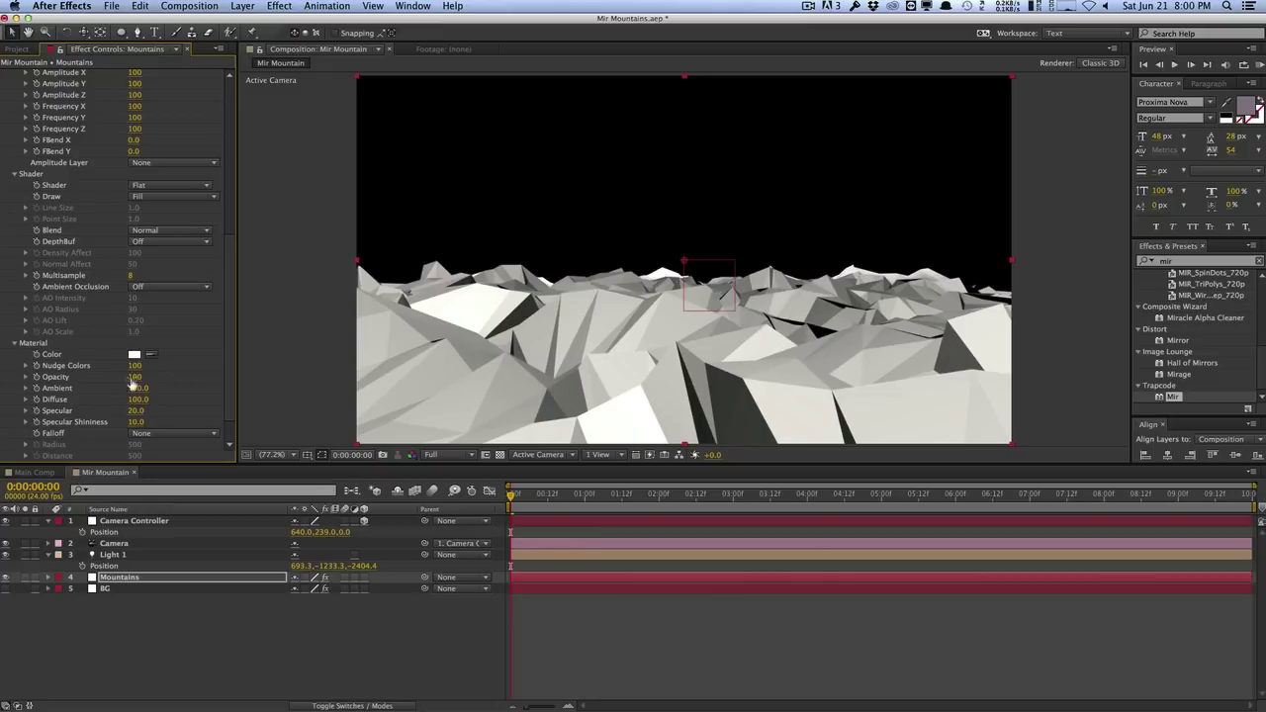
Change the Mir material's Color to the muted purple-grey 837D87.
click(133, 354)
drag(202, 150, 199, 138)
mouse_move(54, 212)
mouse_down()
mouse_move(31, 211)
mouse_move(21, 177)
mouse_up()
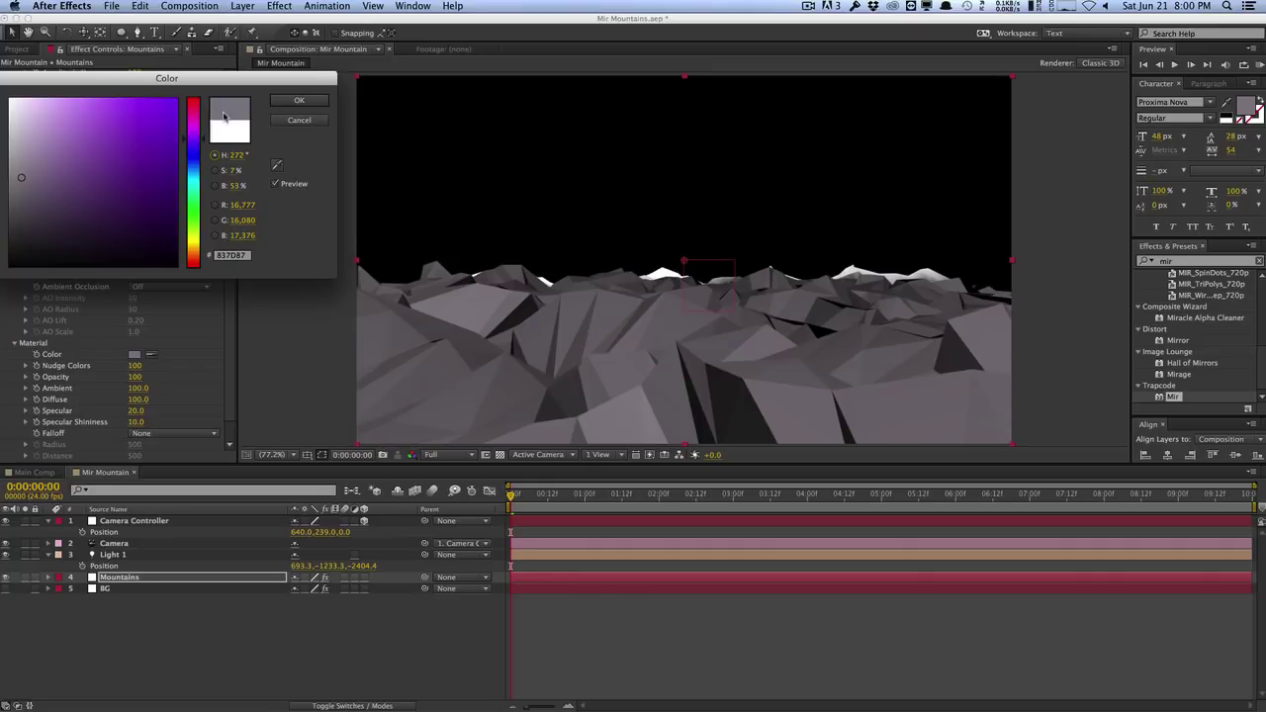
click(296, 101)
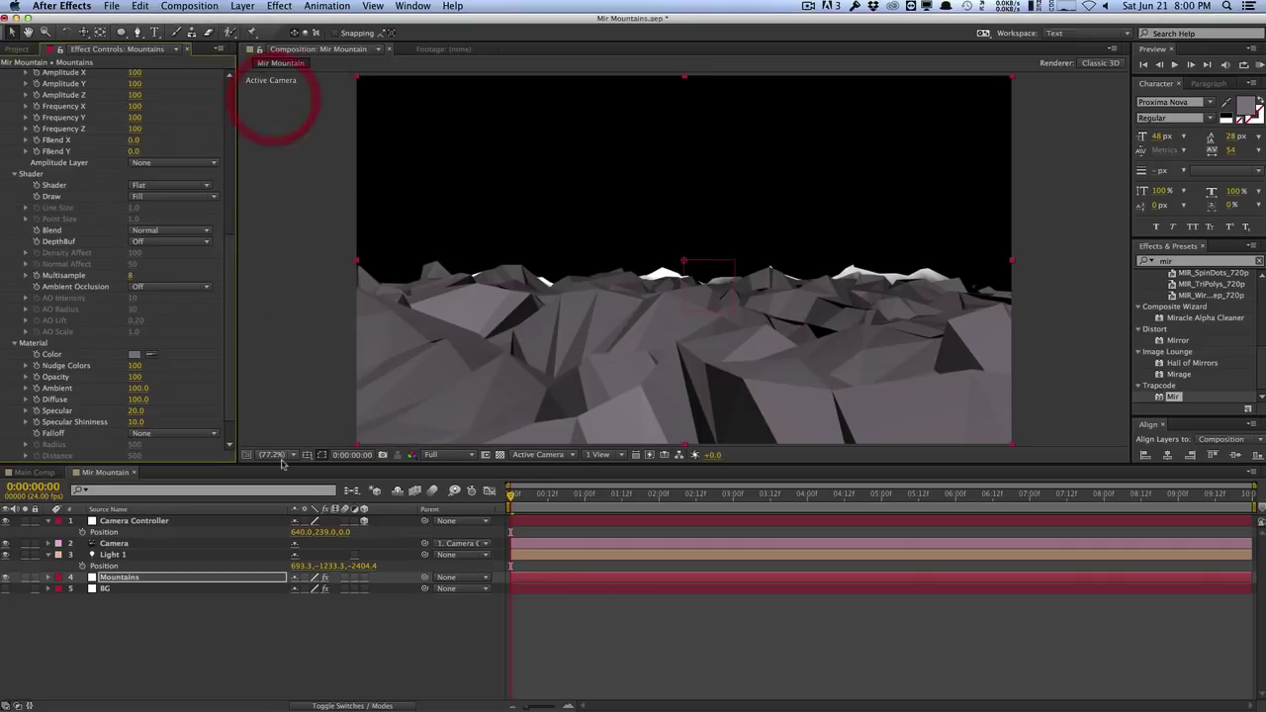
Make the BG layer visible again and set the Mir material's Diffuse to 130.
click(6, 588)
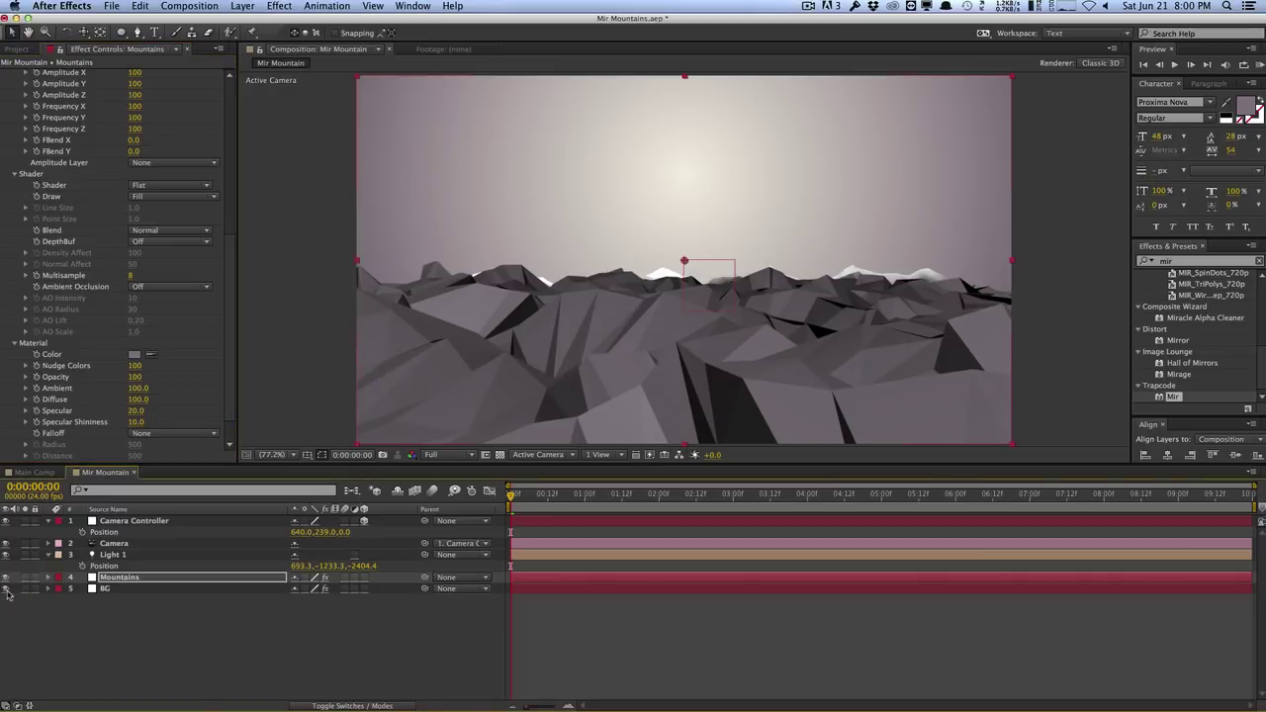
click(143, 400)
text(130)
key(Return)
Set the Mir material's Falloff to Distance Squared with a Radius of about 2730.
scroll(135, 343, down, 2)
click(142, 399)
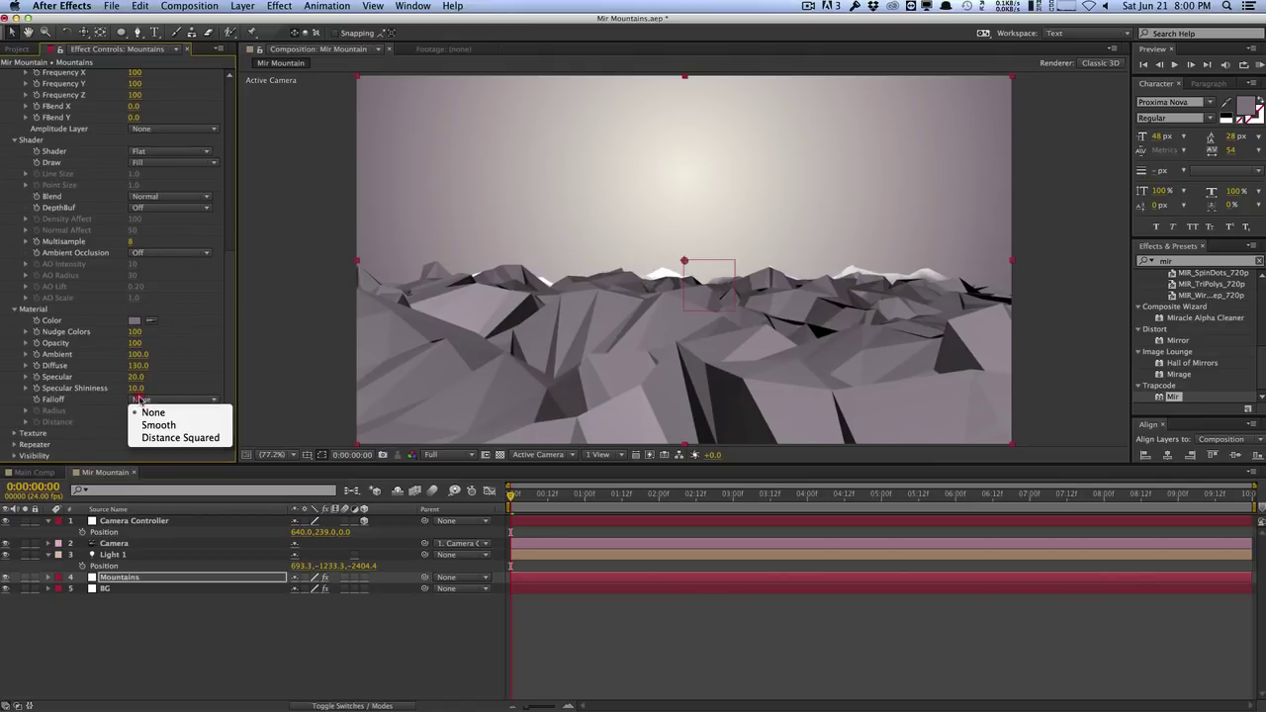
click(174, 439)
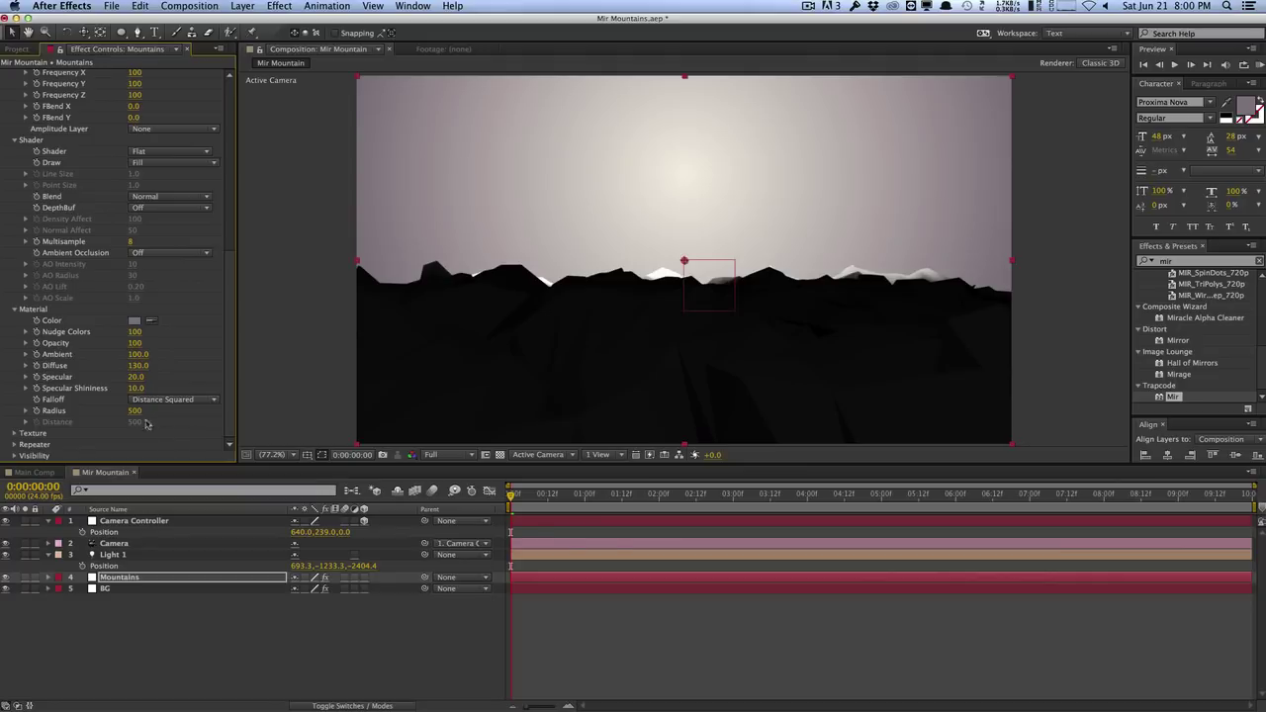
drag(135, 410, 272, 402)
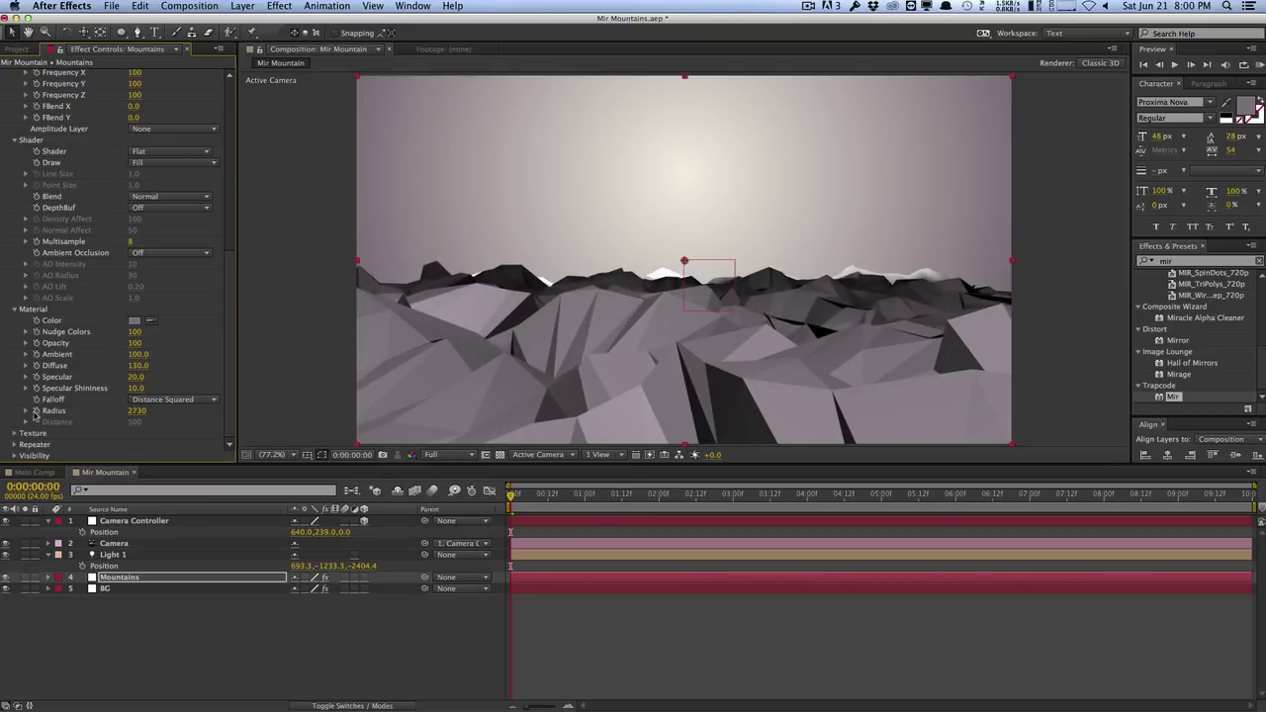
In the Mountains layer's Mir Visibility settings, set Fog Start to about 1360 and Fog End to about 6160.
click(16, 456)
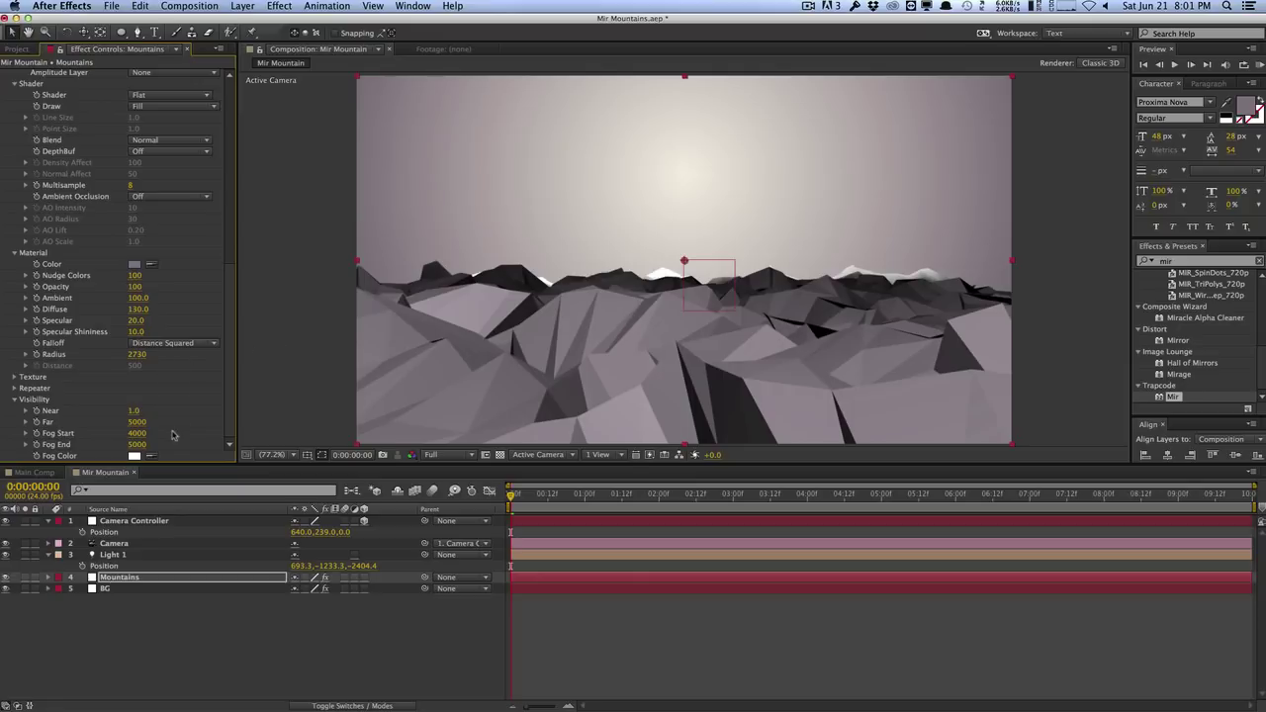
drag(136, 434, 28, 458)
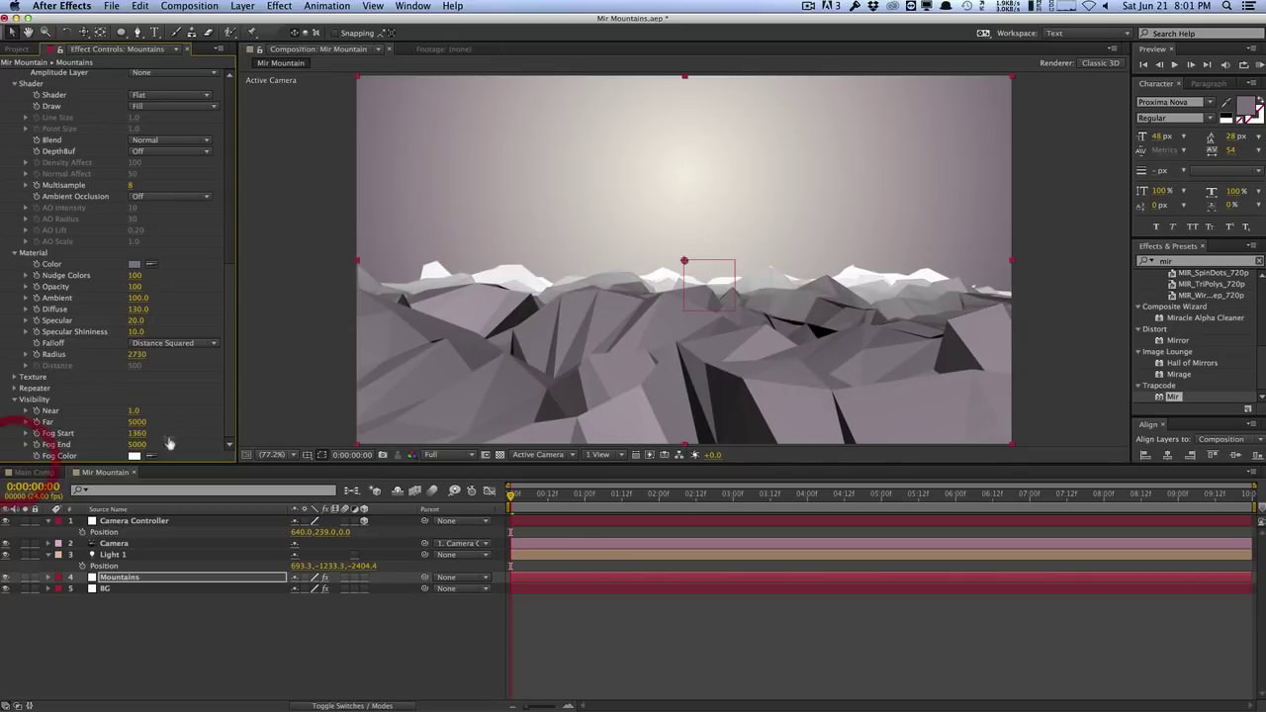
drag(136, 444, 201, 435)
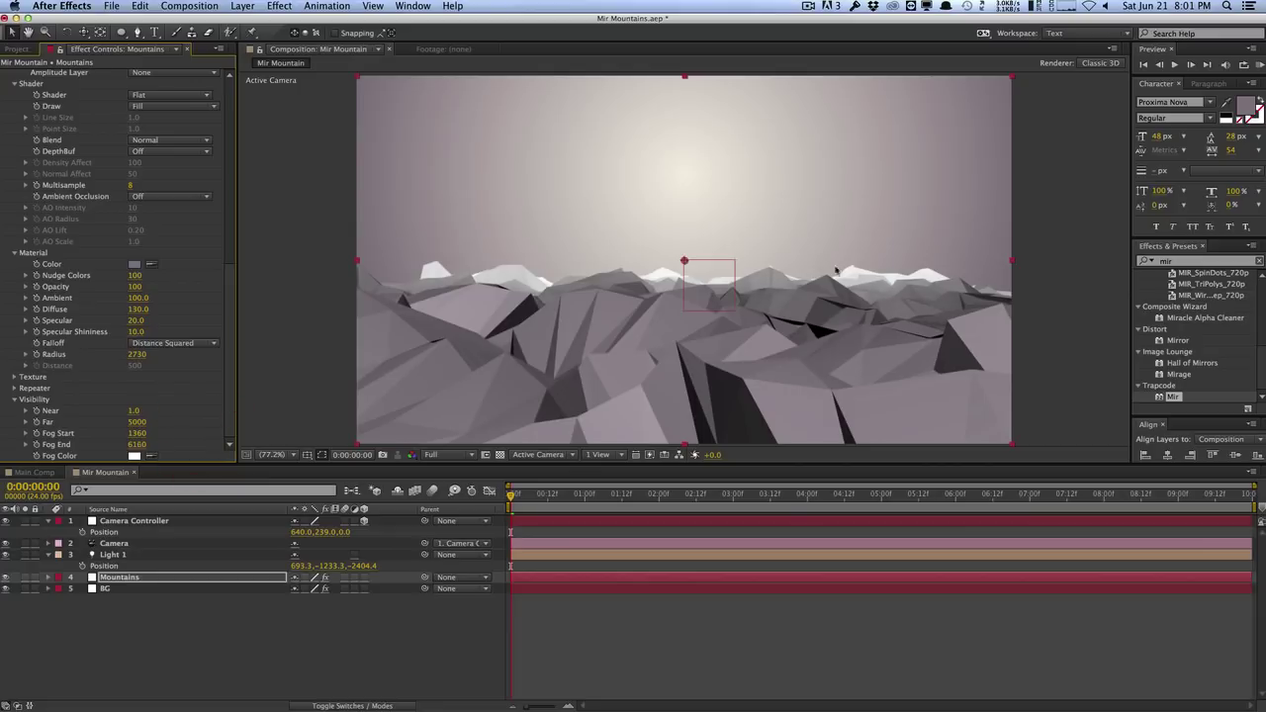
Sample the Mir Fog Color from the pale background glow just above the mountain horizon.
click(232, 305)
click(150, 455)
click(709, 272)
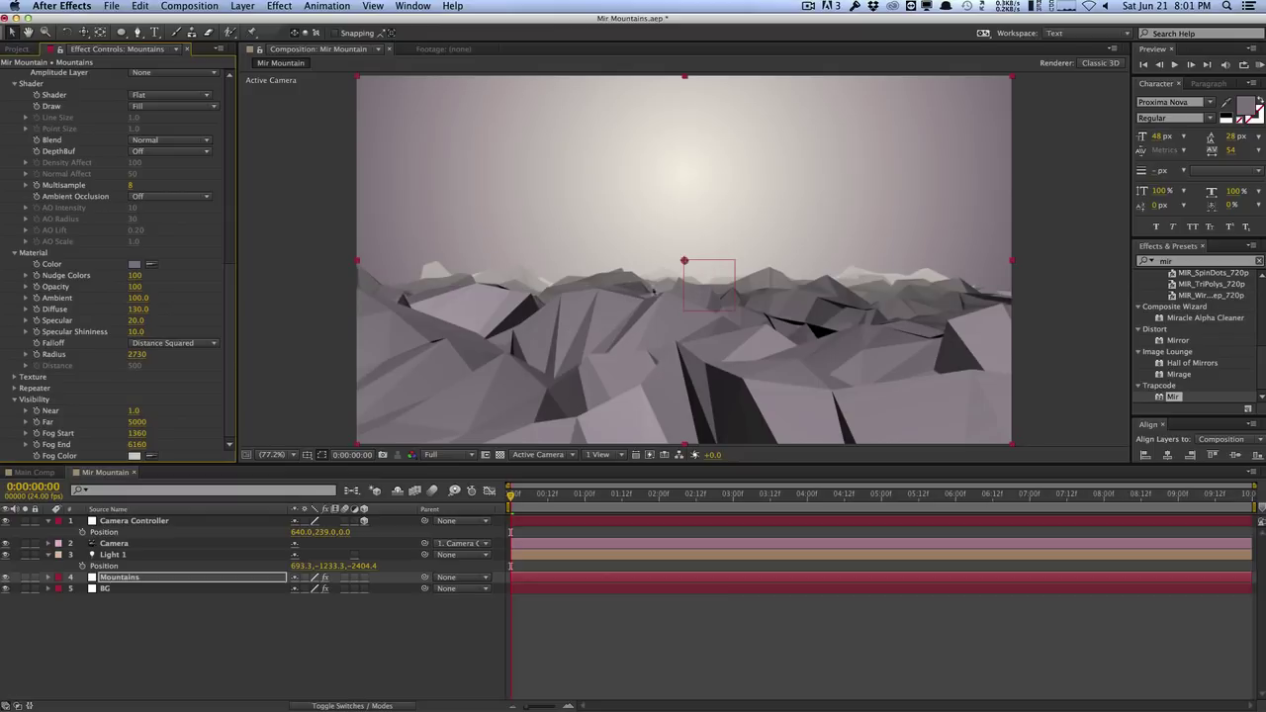
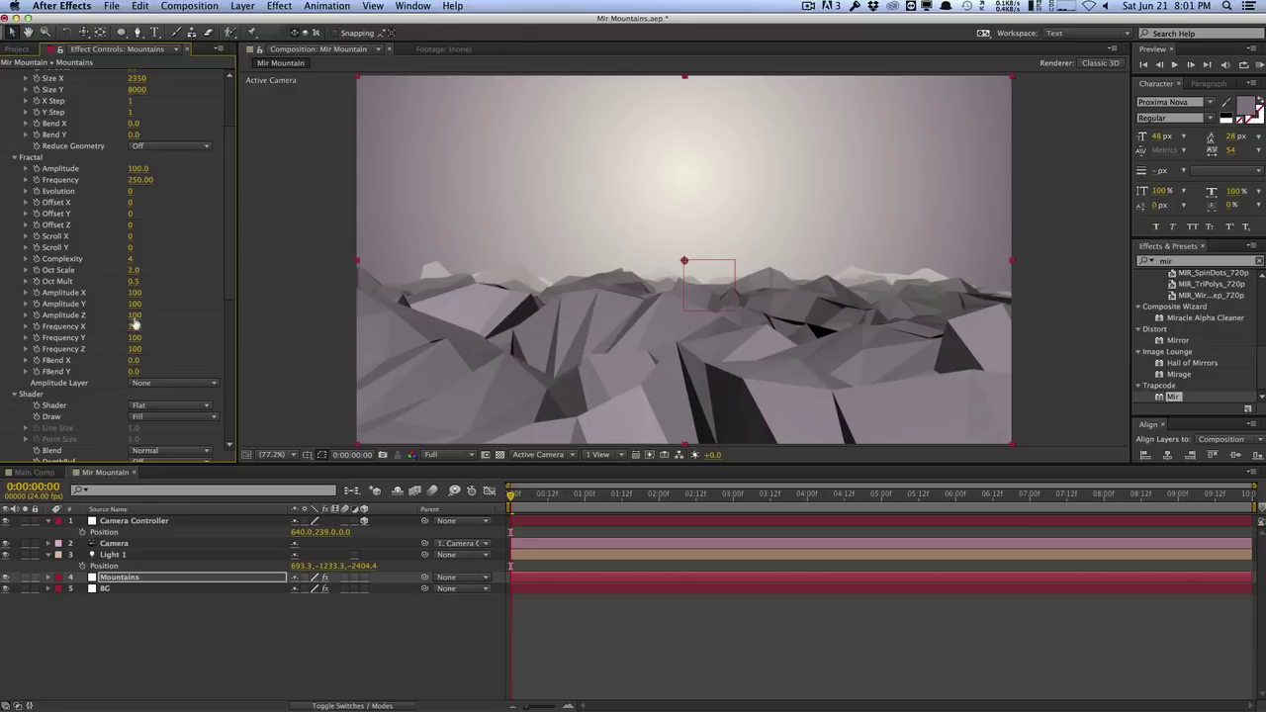
Set the Mir fractal's Amplitude Z to about 223 and its Frequency to about 222.
drag(135, 315, 203, 312)
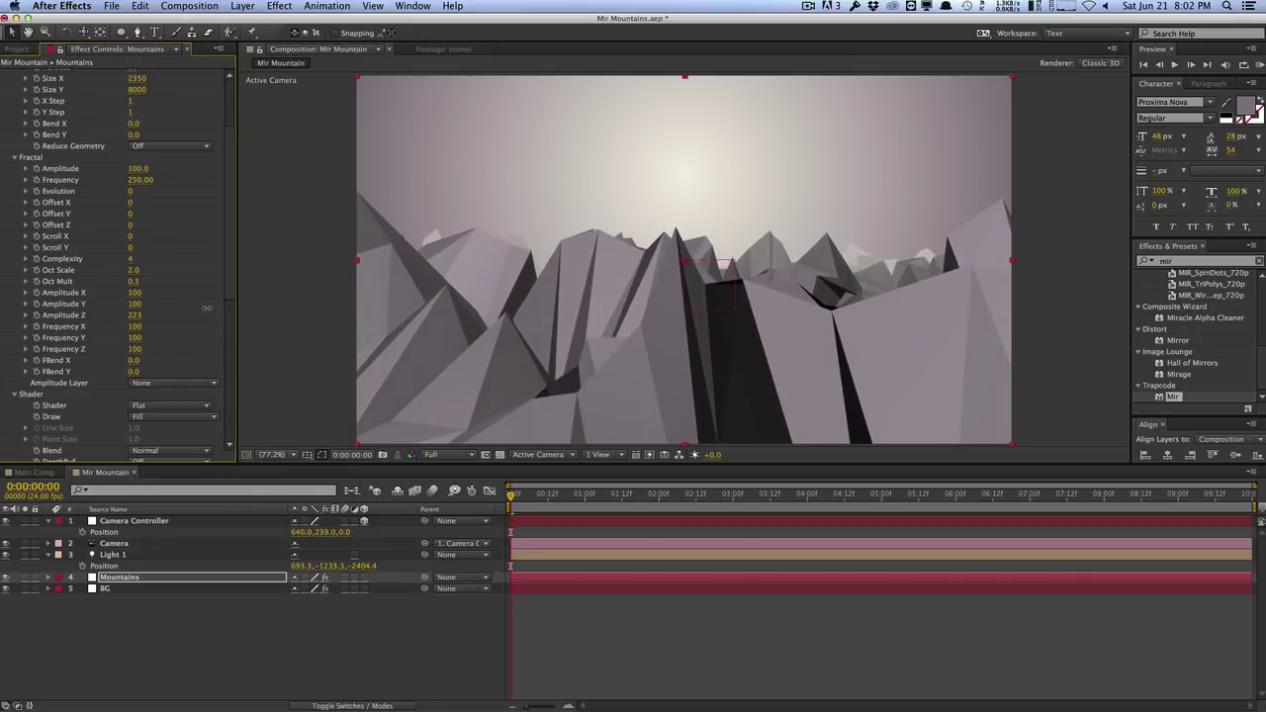
scroll(225, 302, up, 3)
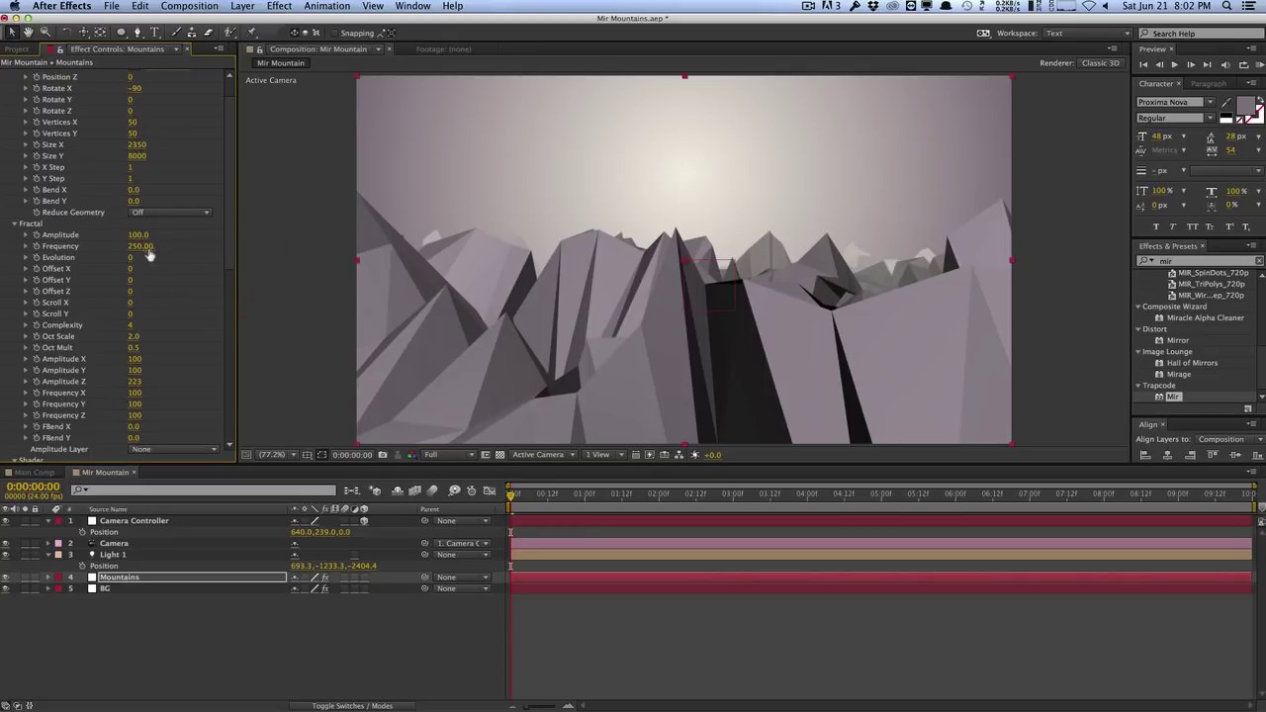
mouse_move(148, 247)
mouse_down()
mouse_move(98, 255)
mouse_move(126, 247)
mouse_up()
Set the Mir geometry's Vertices X to 76, Vertices Y to 72 and Size X to 3200.
scroll(226, 208, up, 2)
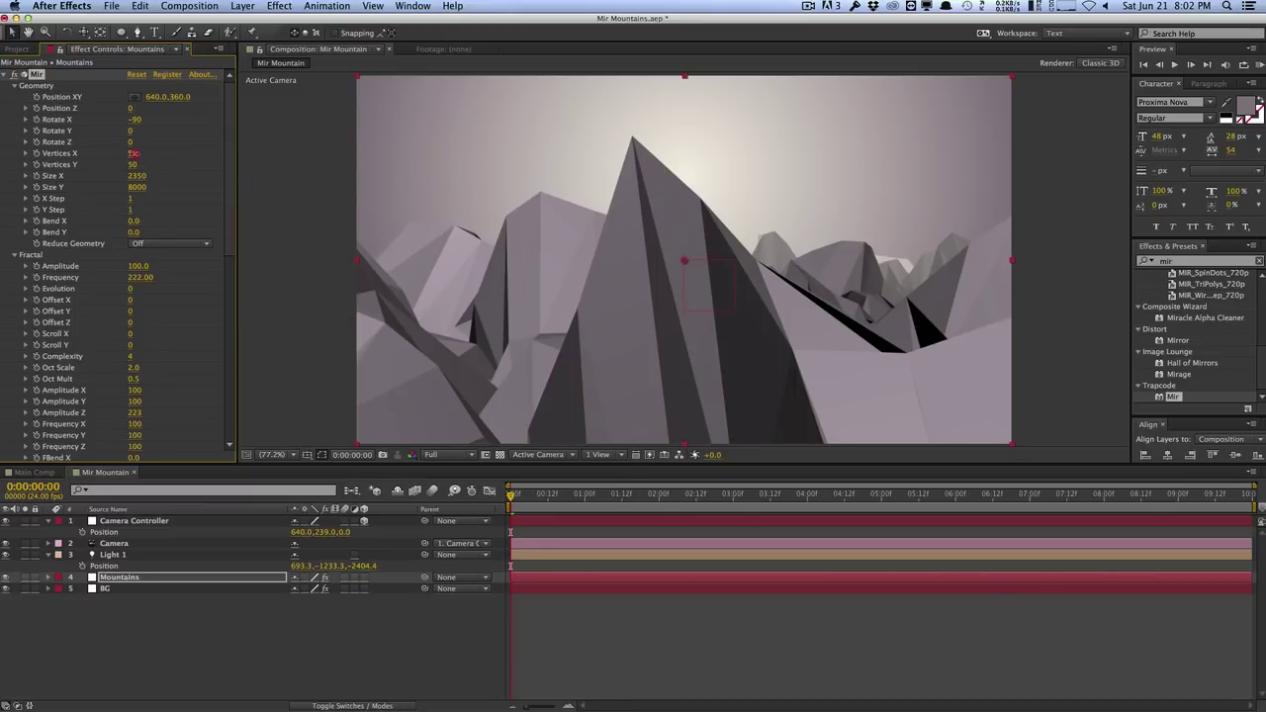
drag(133, 153, 227, 246)
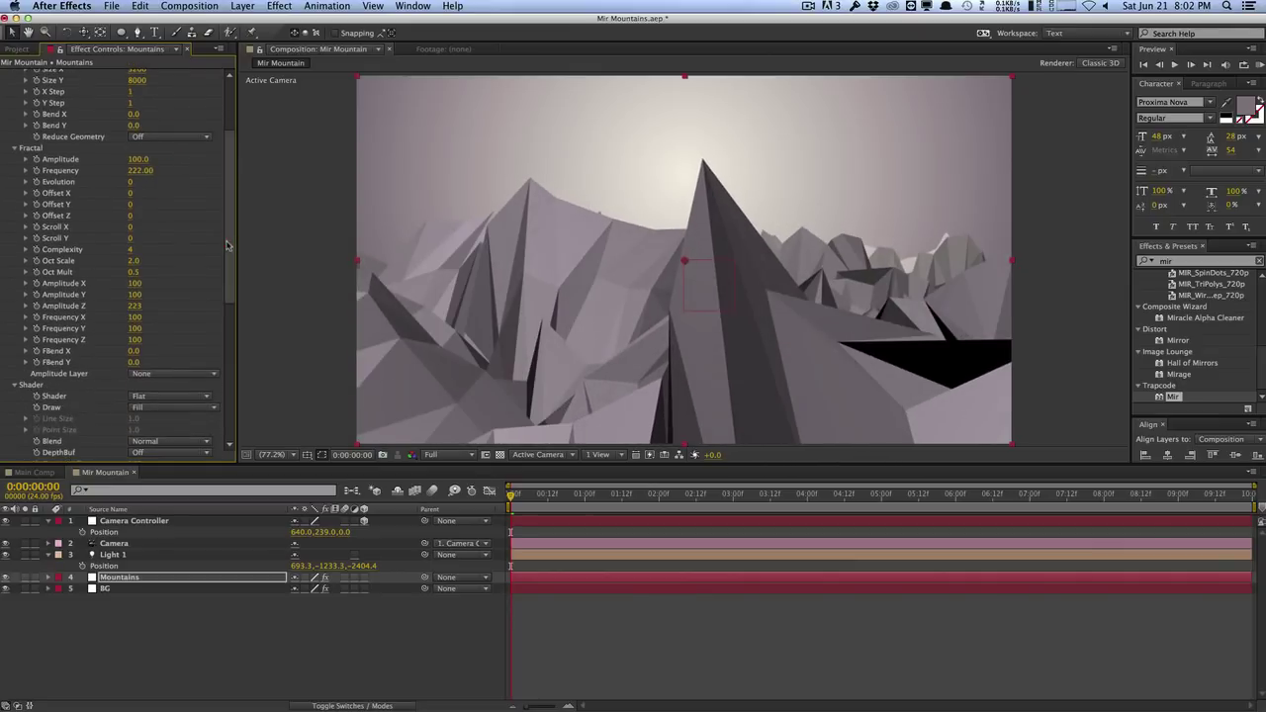
Set the Mir fractal's Amplitude X to about 16, Amplitude Y to 163, Amplitude Z to 151 and overall Amplitude to 108.
drag(131, 283, 87, 298)
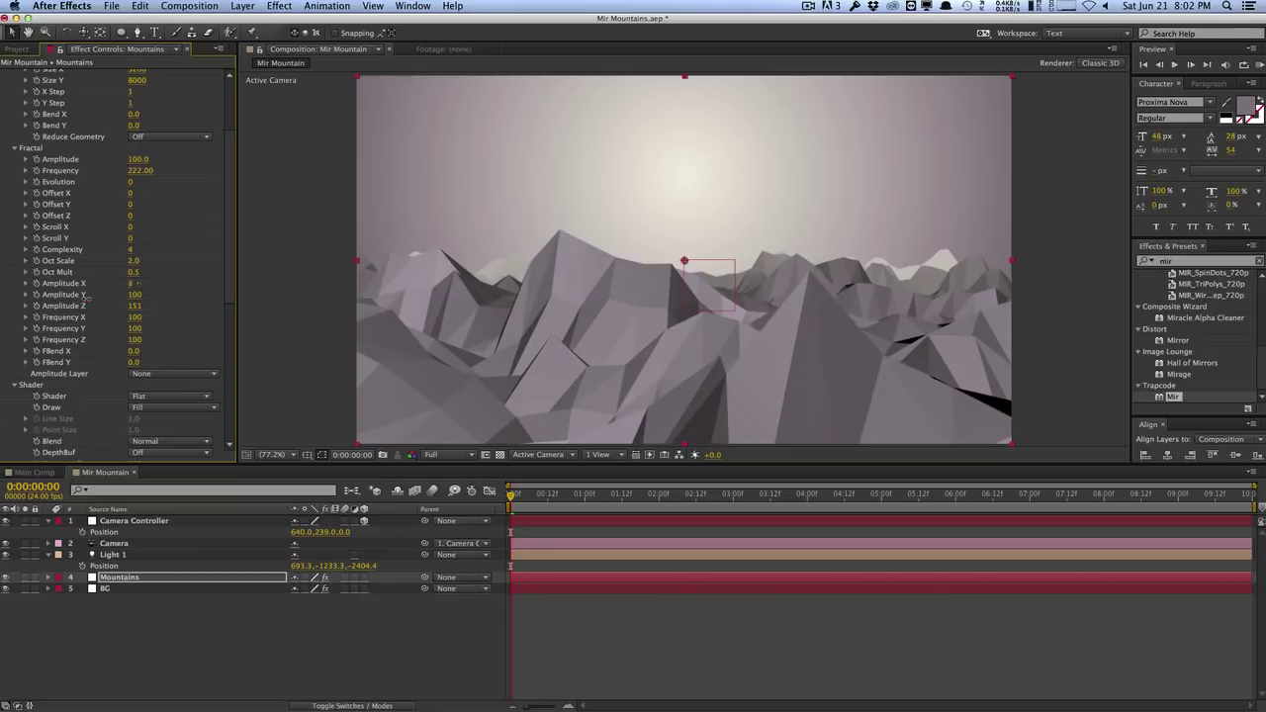
drag(88, 296, 169, 291)
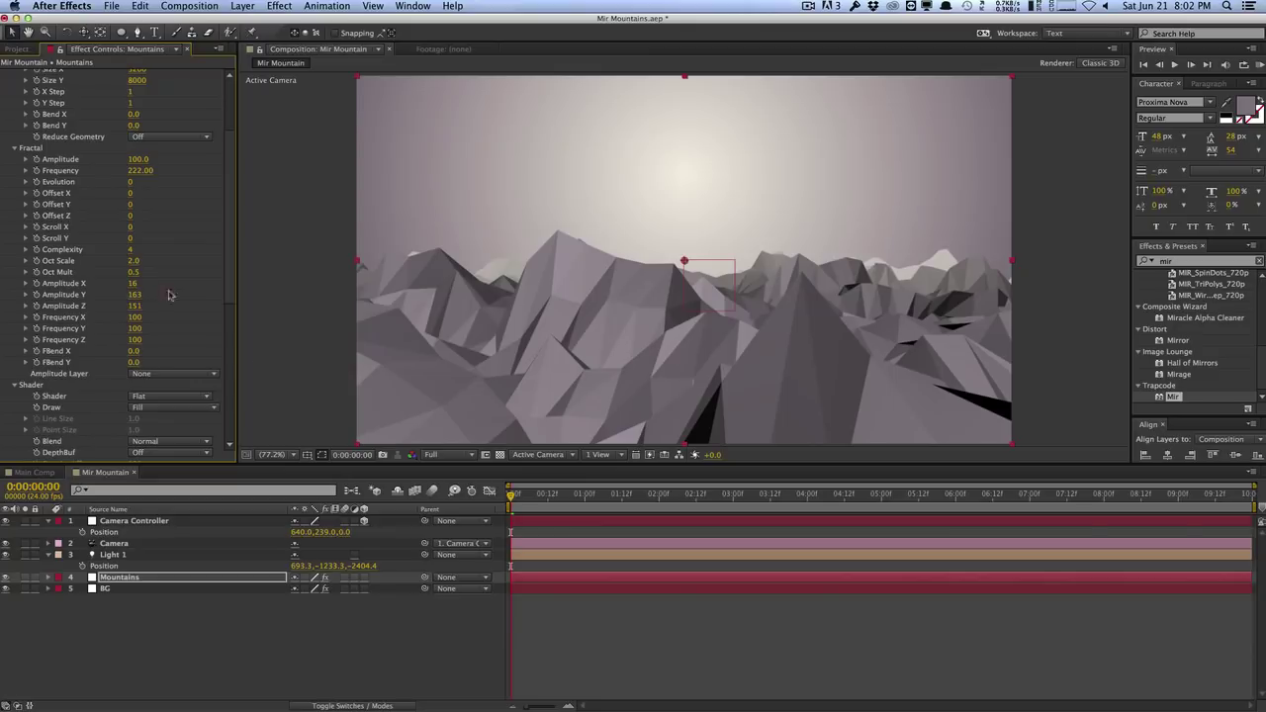
mouse_move(517, 494)
mouse_down()
mouse_move(557, 495)
mouse_move(511, 494)
mouse_up()
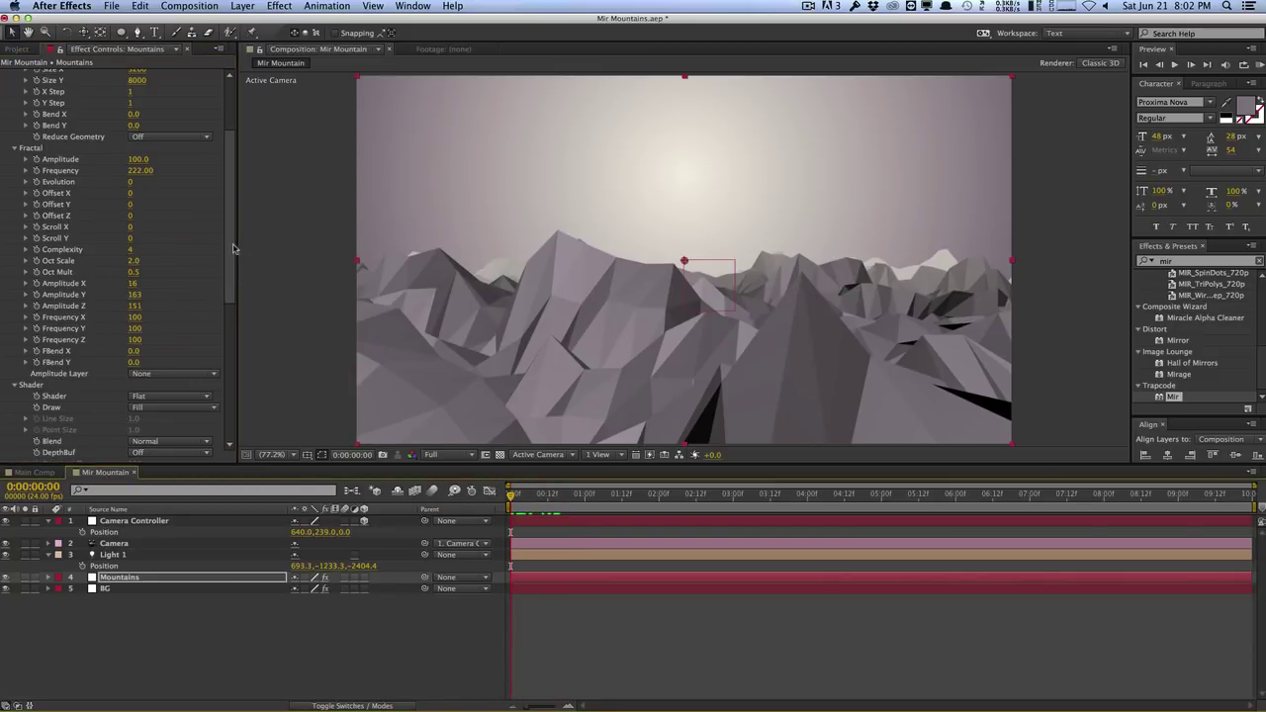
drag(135, 164, 140, 158)
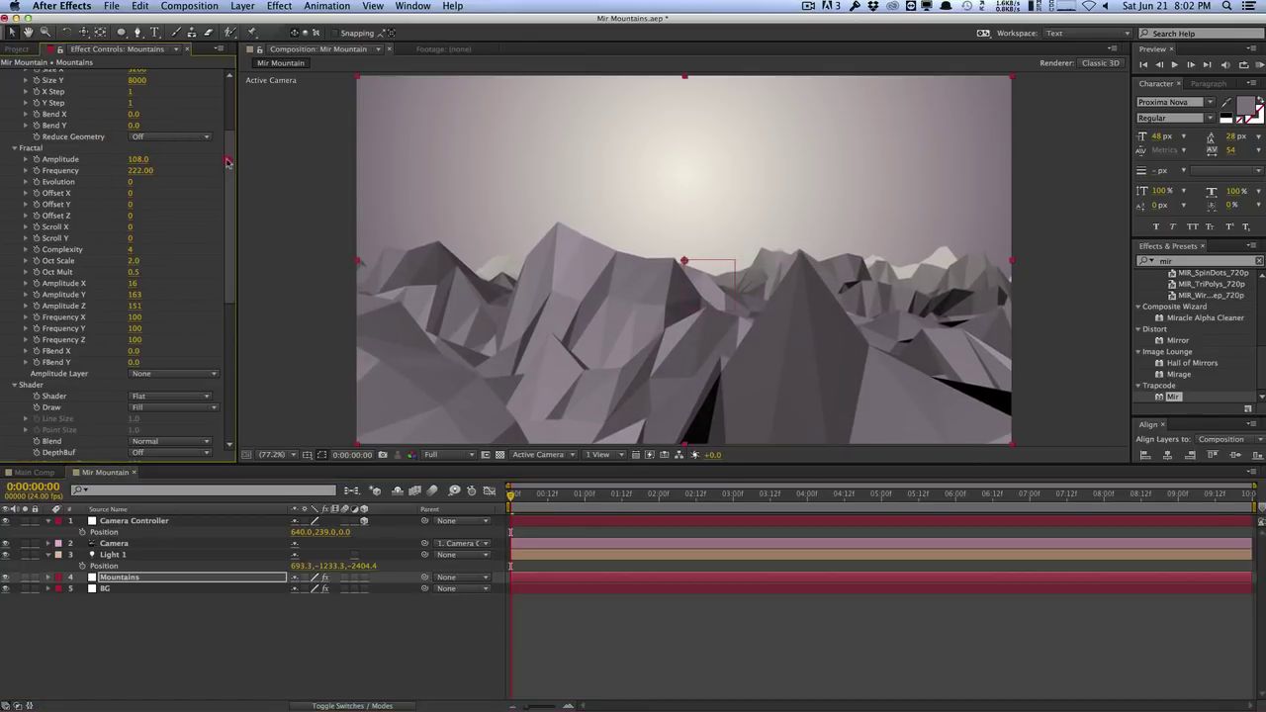
drag(228, 212, 226, 106)
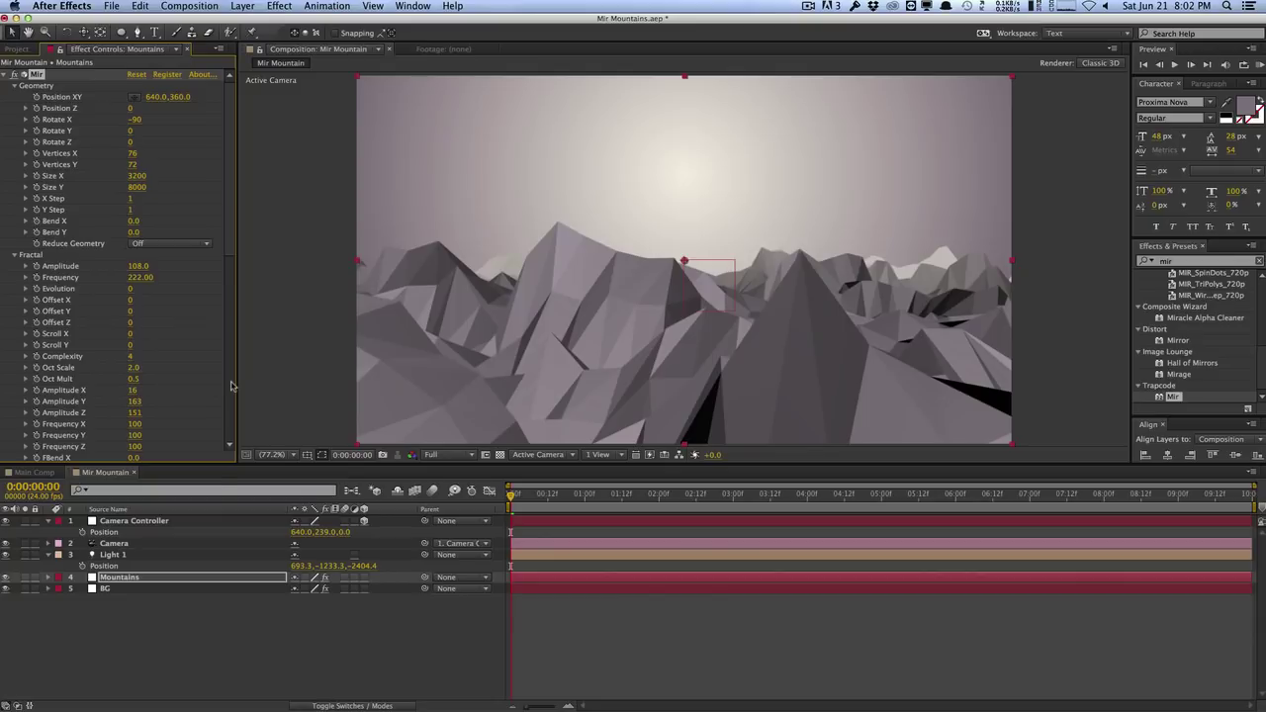
Keyframe the Camera Controller's Position at the first frame and at 0:00:09:23, moving it forward in Z across the composition.
click(198, 522)
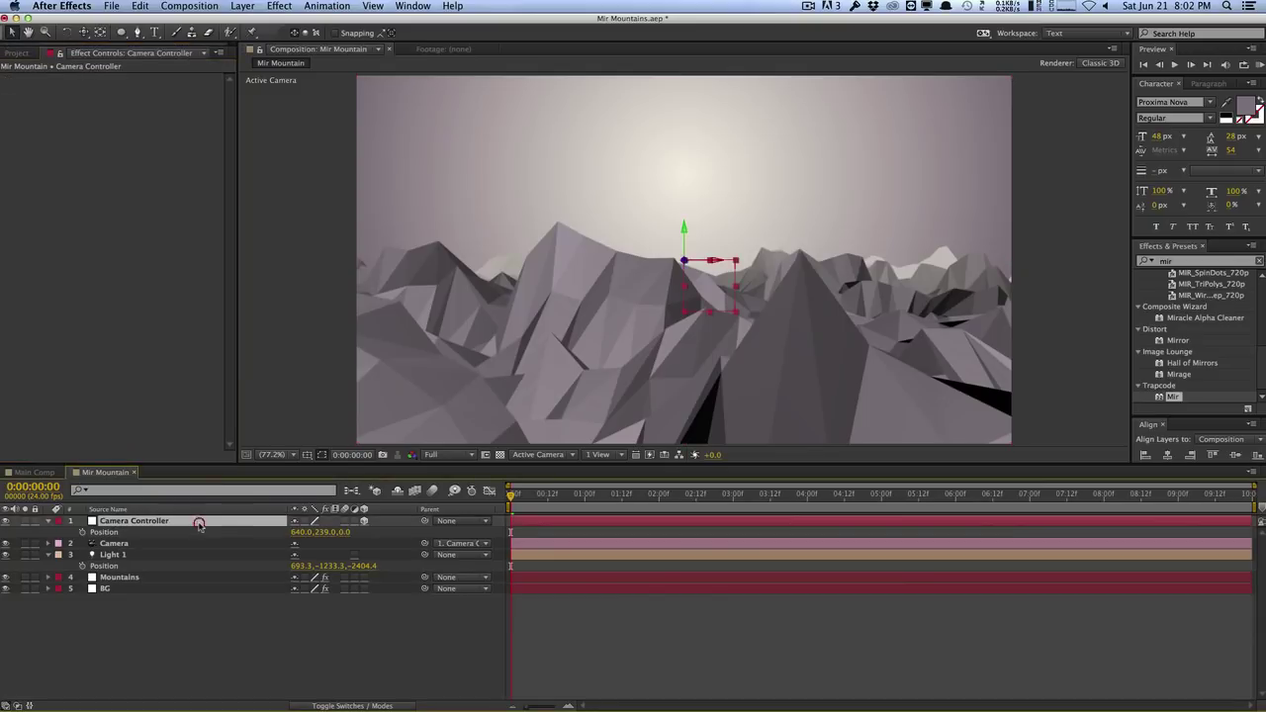
click(82, 532)
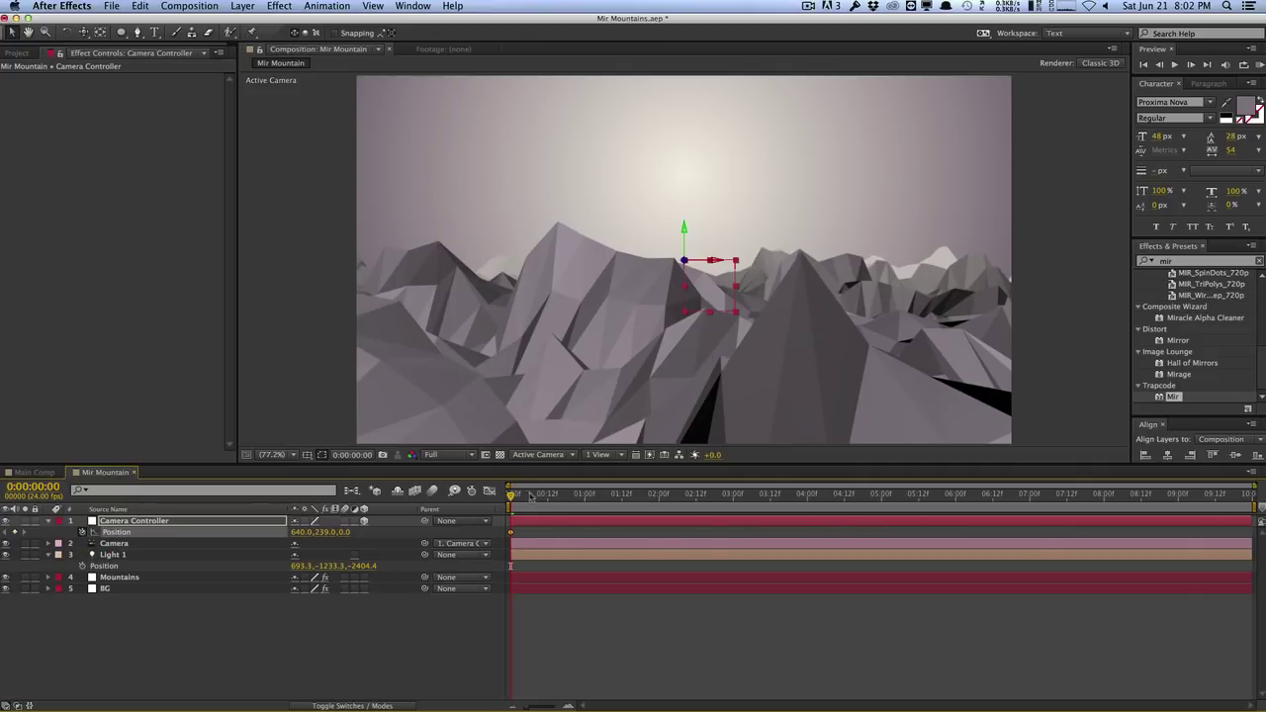
drag(541, 496, 1249, 497)
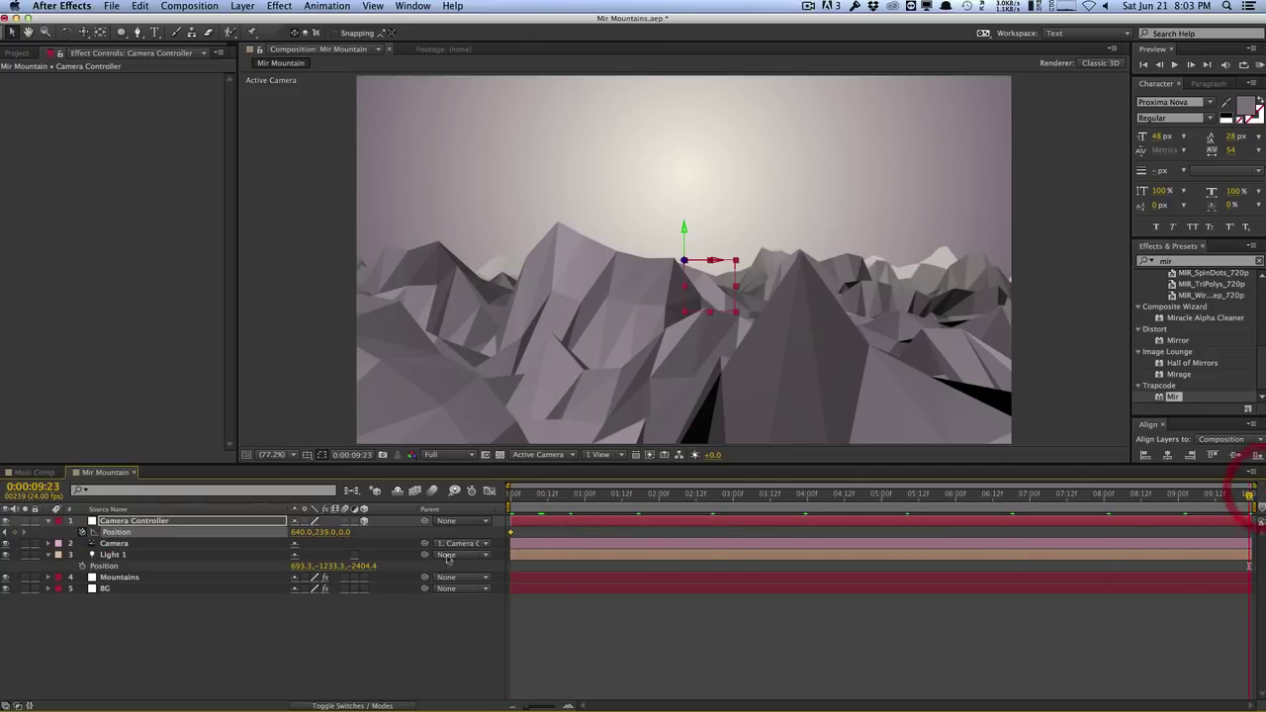
drag(368, 525, 465, 485)
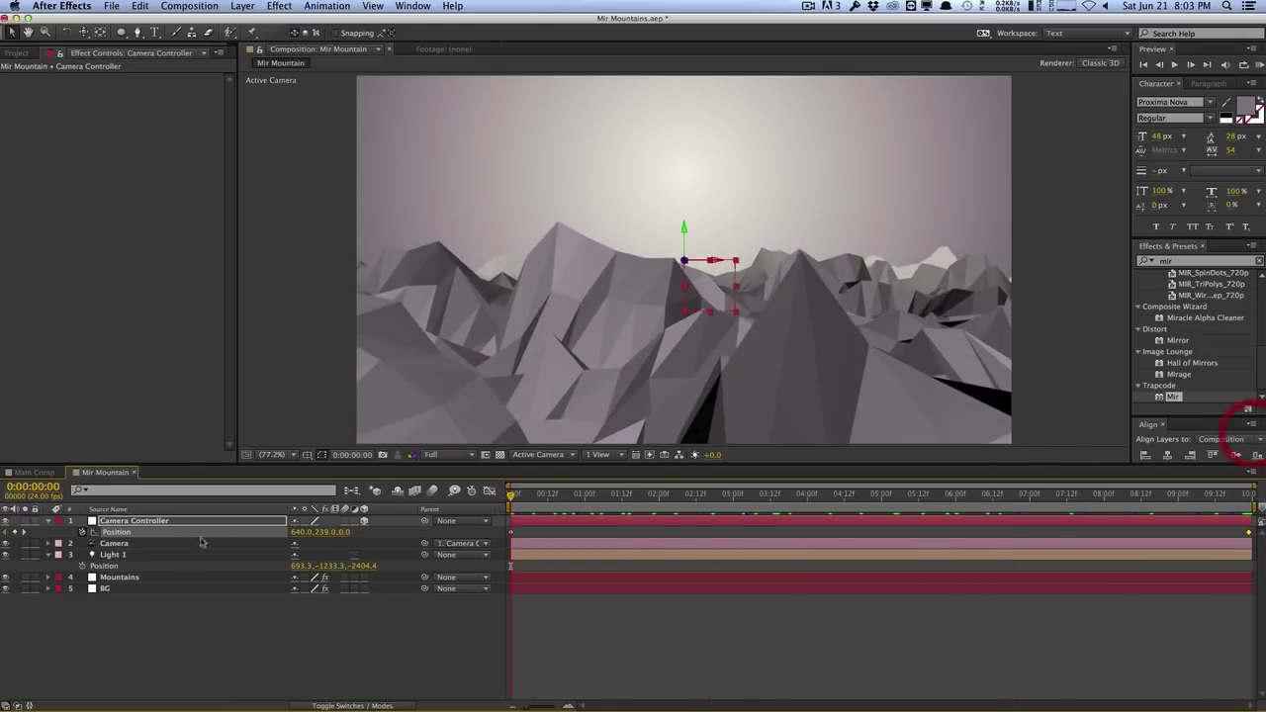
Move Light 1 to about 693.3, -1893.3, -1994.4 and preview the camera move.
drag(334, 566, 285, 575)
click(285, 575)
mouse_move(360, 566)
mouse_down()
mouse_move(453, 554)
mouse_move(386, 568)
mouse_up()
key(space)
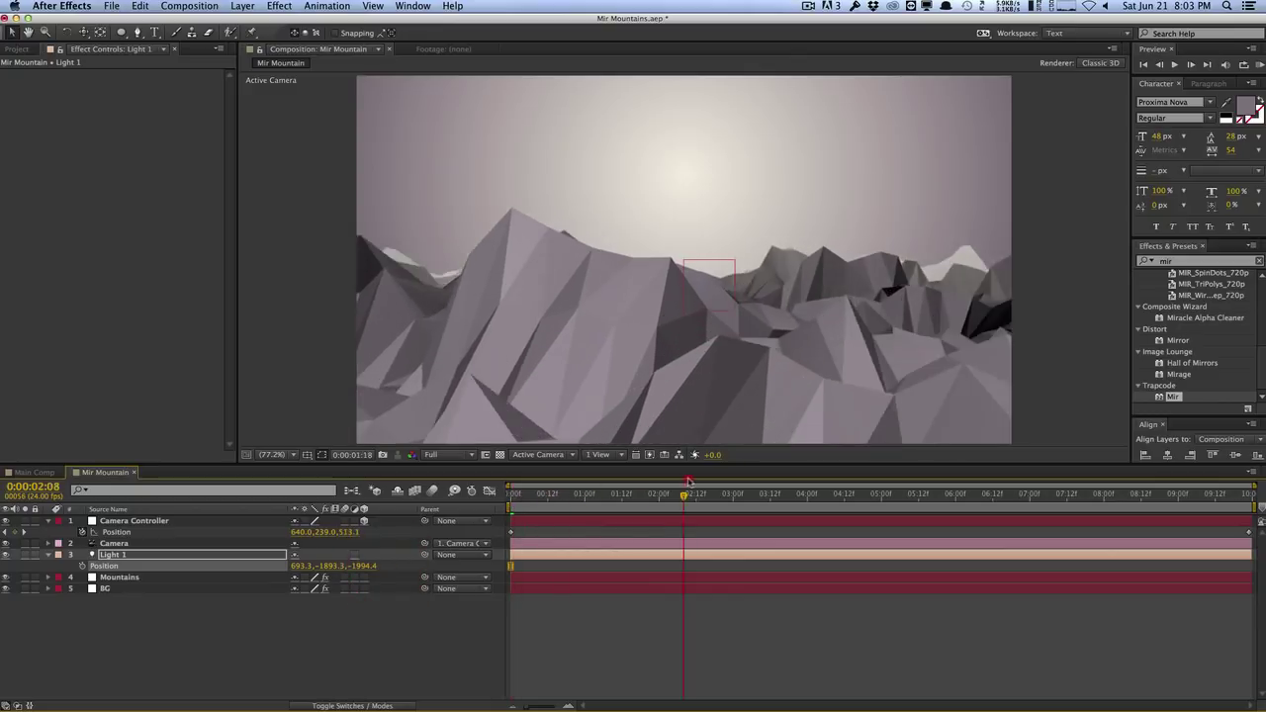
key(space)
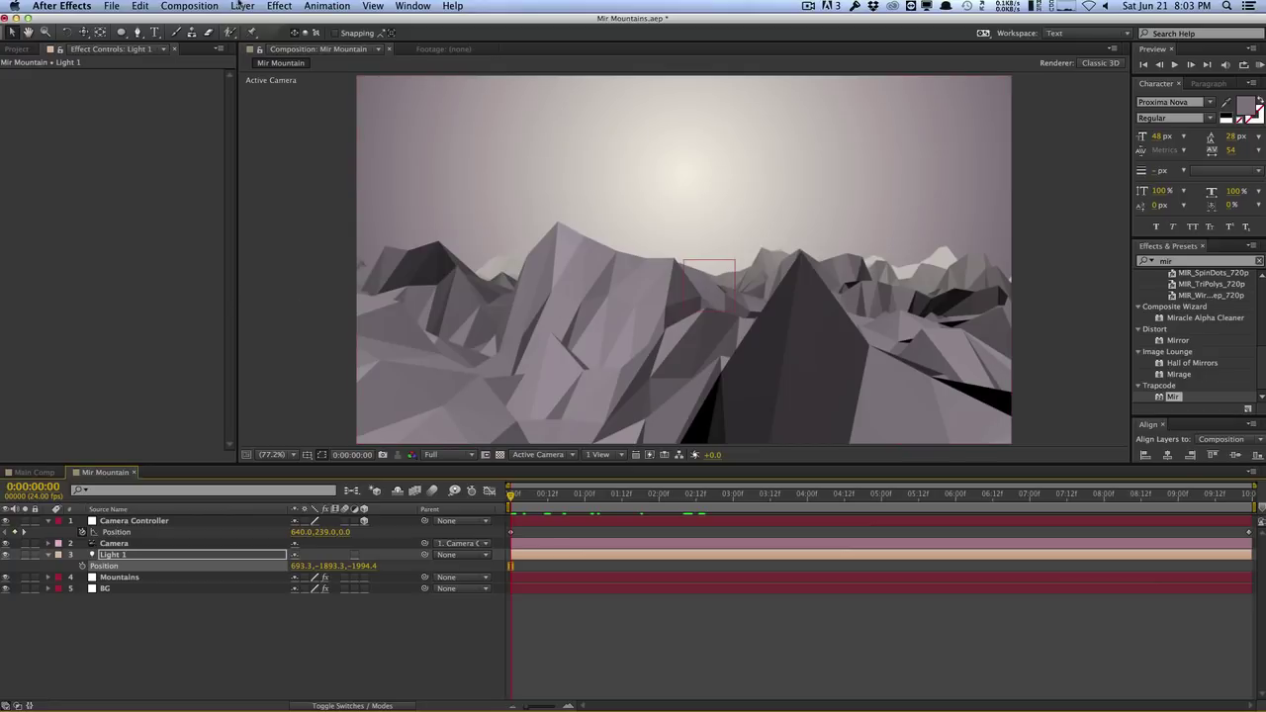
Create a full-size adjustment layer above Light 1 and name it CC.
click(241, 4)
mouse_move(249, 21)
click(449, 101)
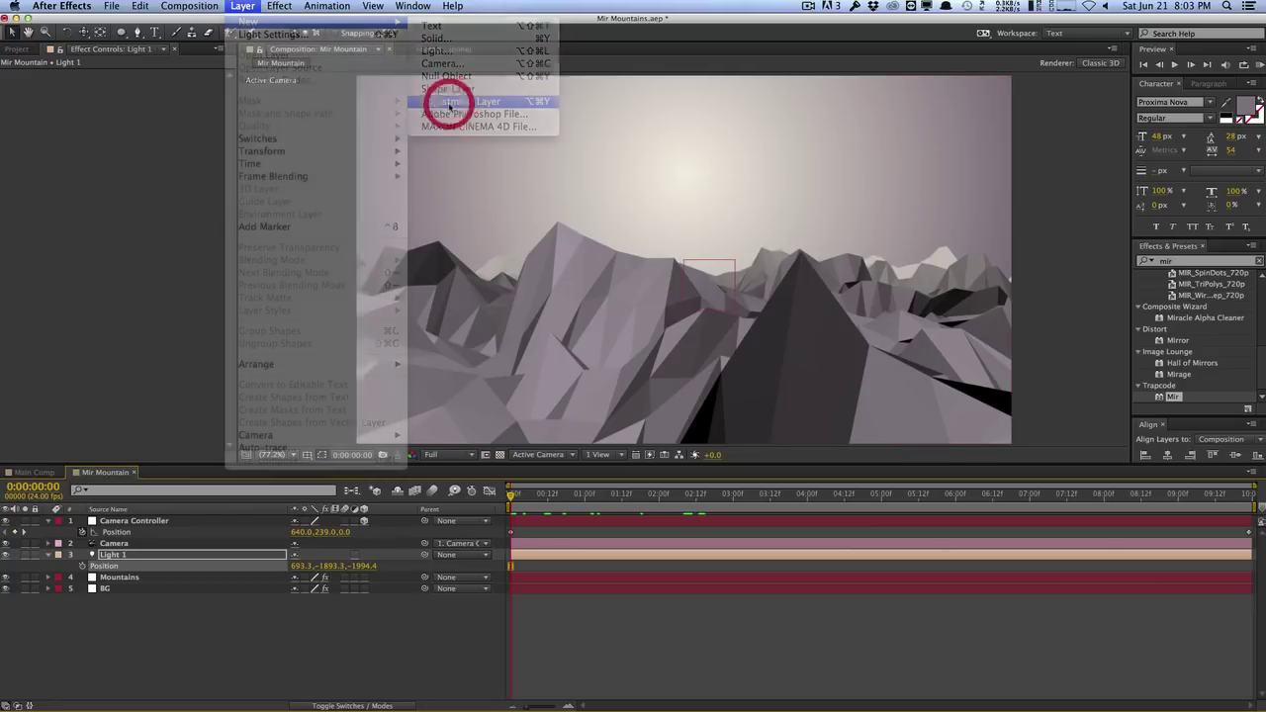
click(241, 5)
click(259, 34)
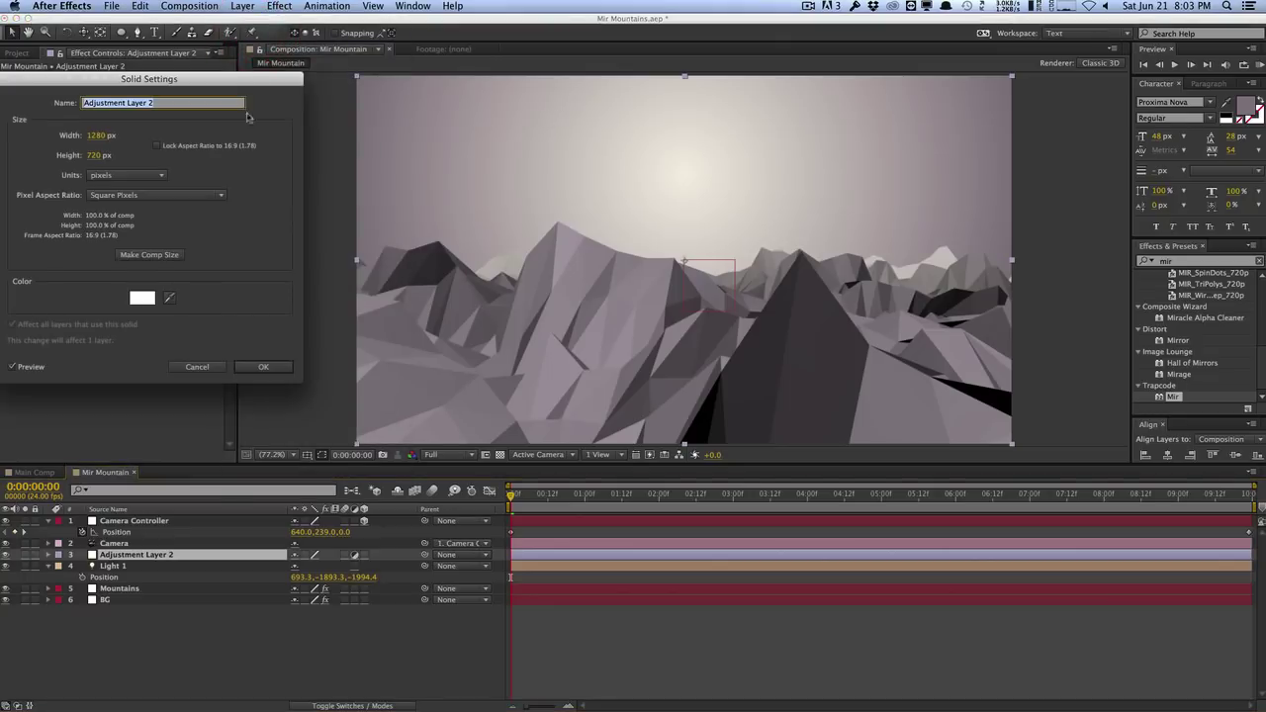
drag(227, 83, 682, 105)
text(CC)
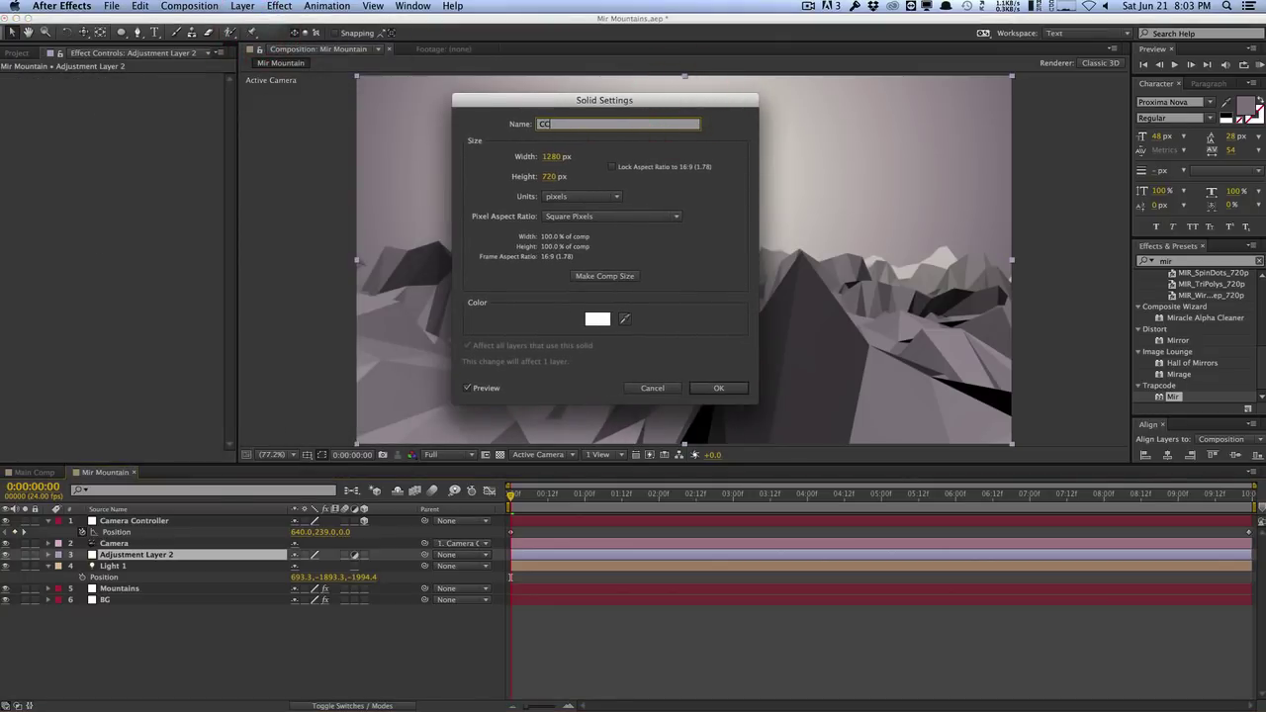
click(742, 387)
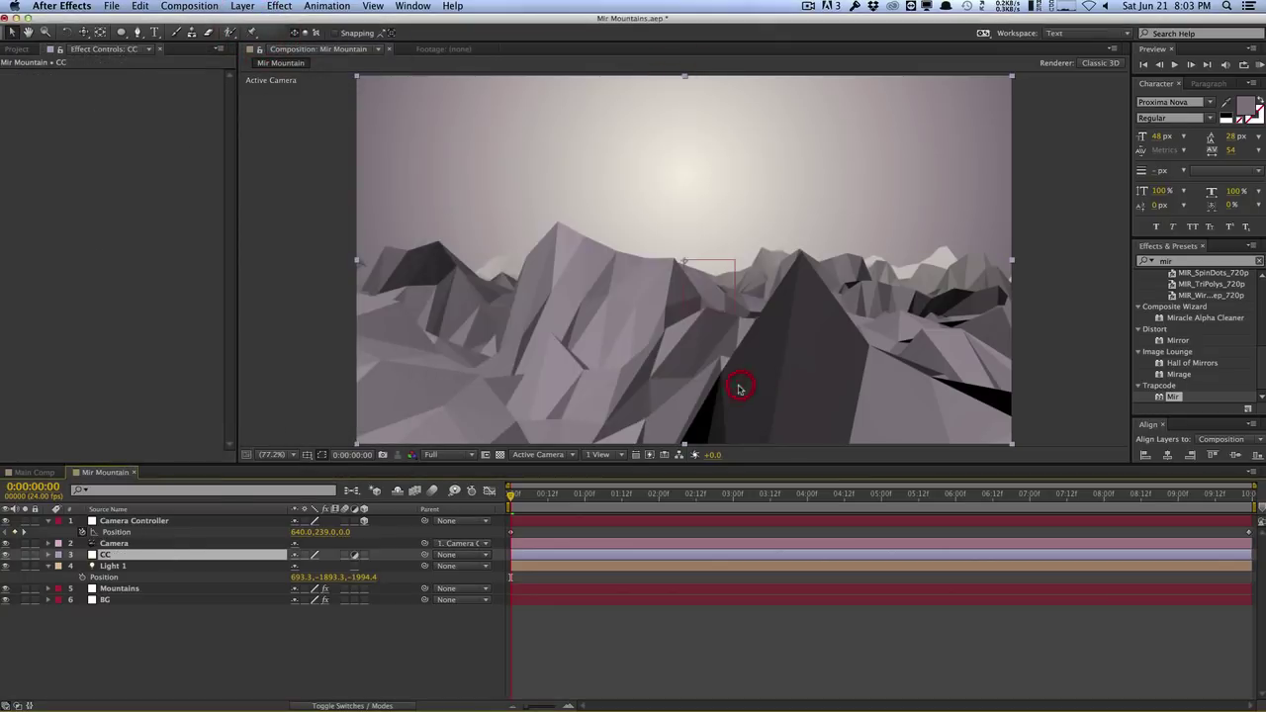
Find the Color Correction Curves effect and apply it to the CC adjustment layer.
click(1197, 261)
text(curves)
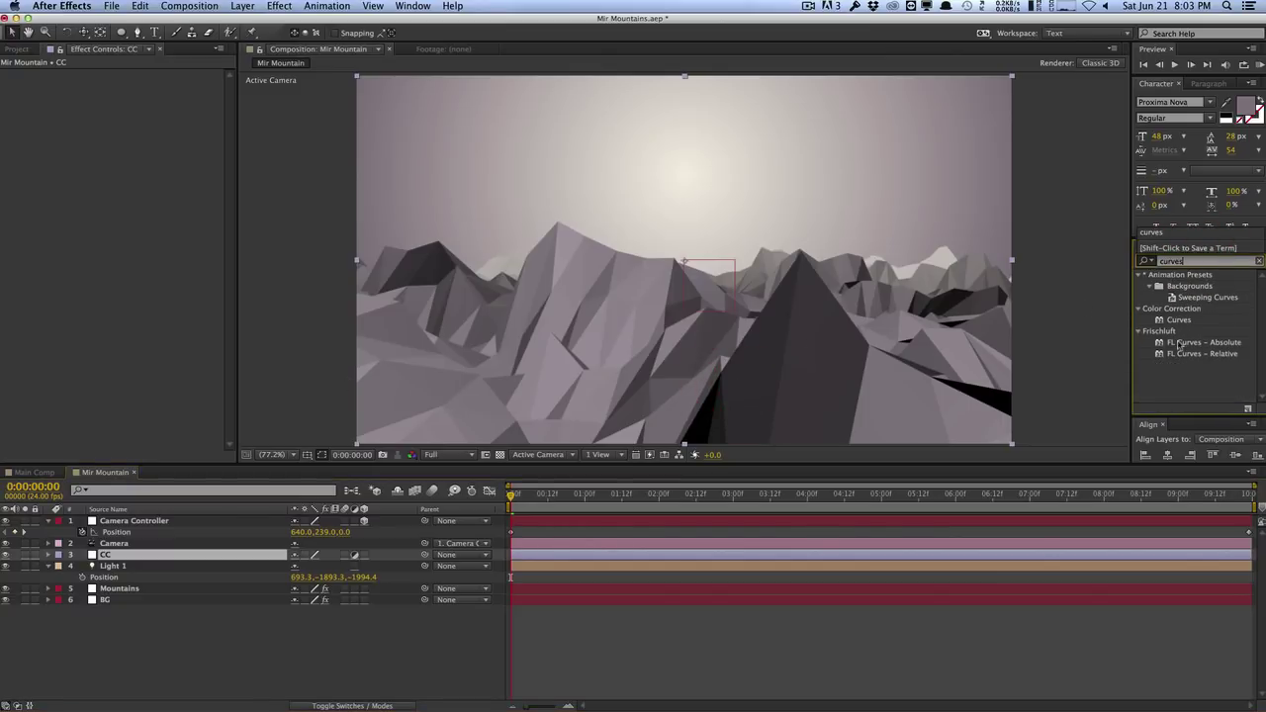
drag(1178, 322, 266, 384)
drag(173, 374, 174, 373)
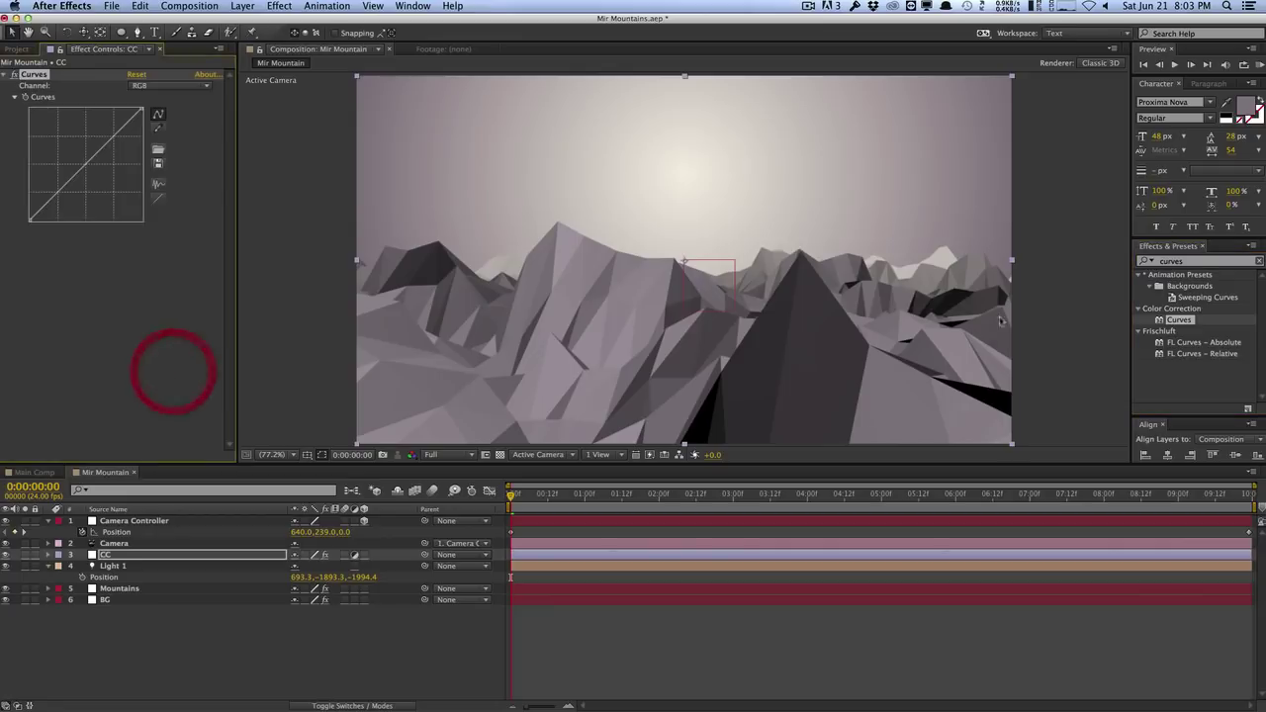
Add a Tint effect below Curves on the CC layer and turn the Tint off.
click(1196, 261)
text(tint)
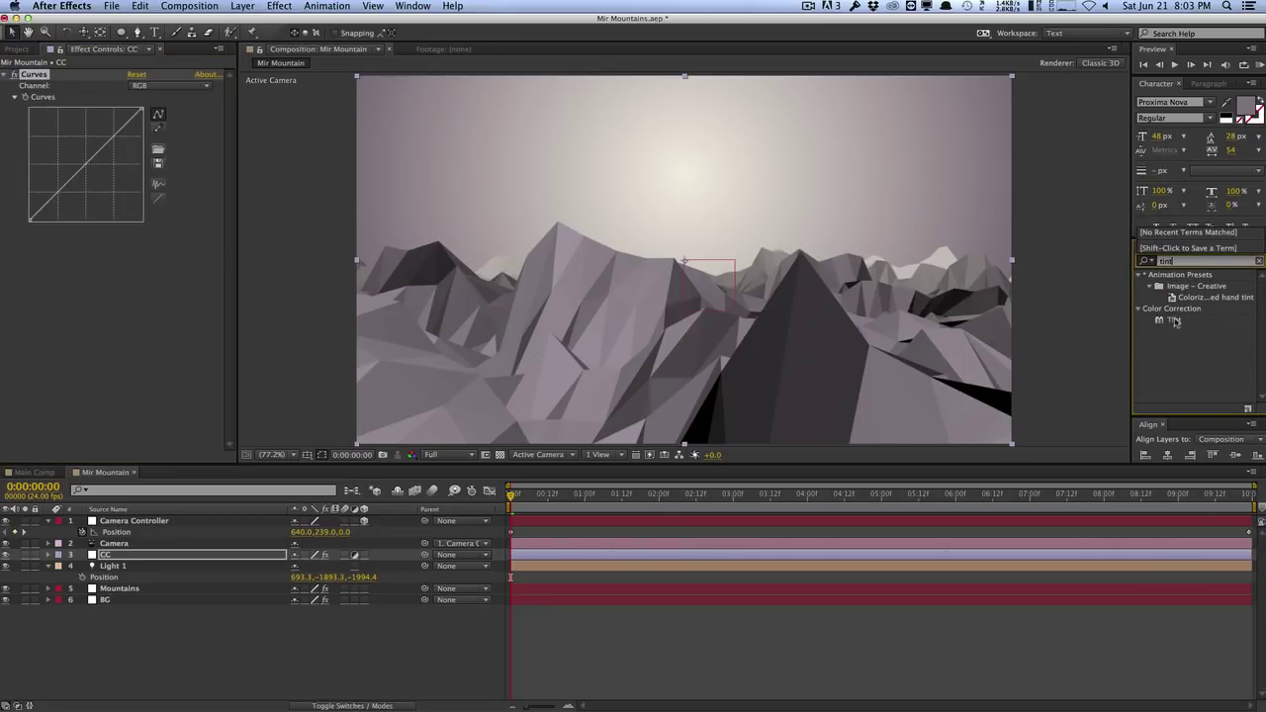
drag(1176, 321, 85, 345)
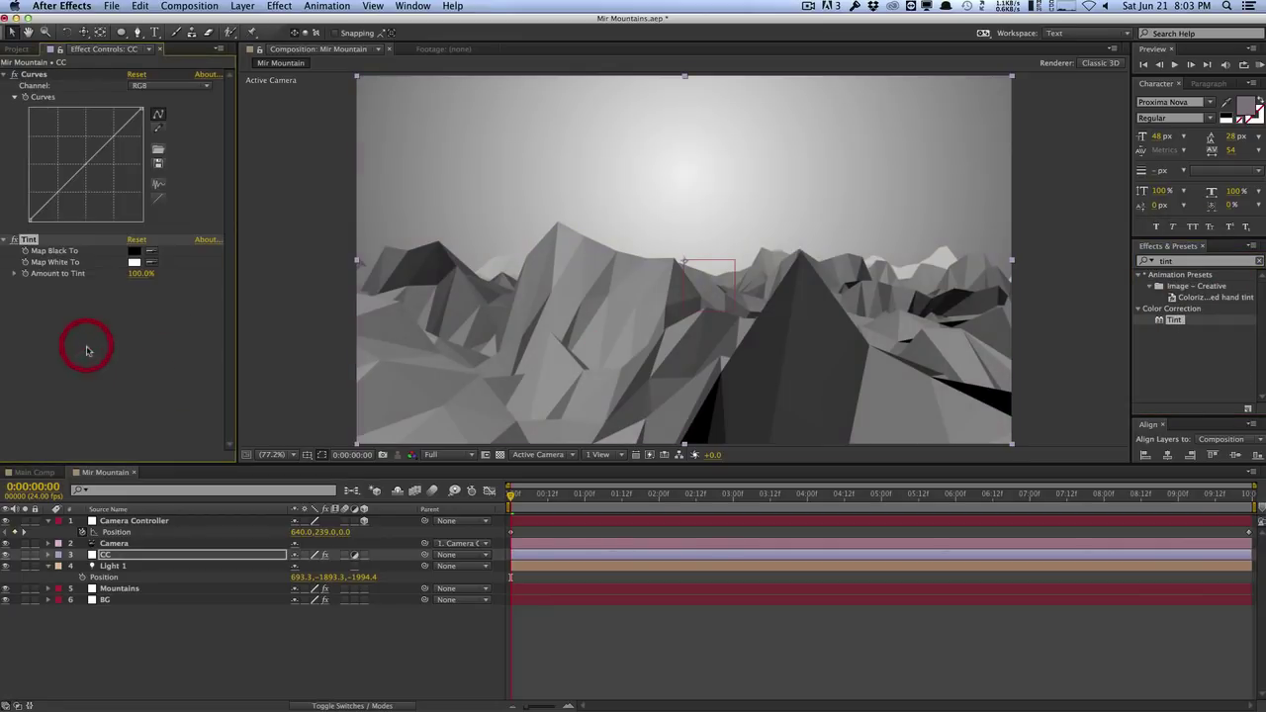
click(14, 239)
Shape the RGB curve into a contrast-boosting S-curve and lift the shadows of the Blue channel curve.
drag(121, 127, 122, 119)
drag(54, 200, 62, 202)
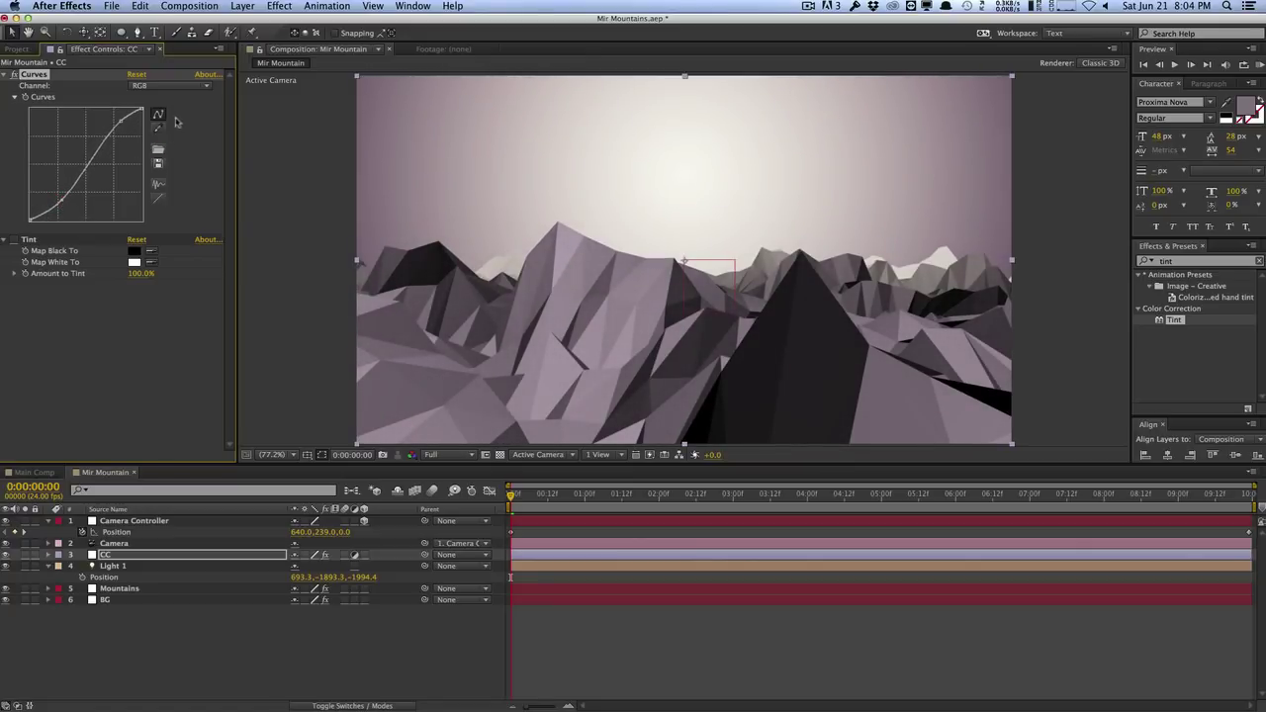
click(174, 86)
click(170, 144)
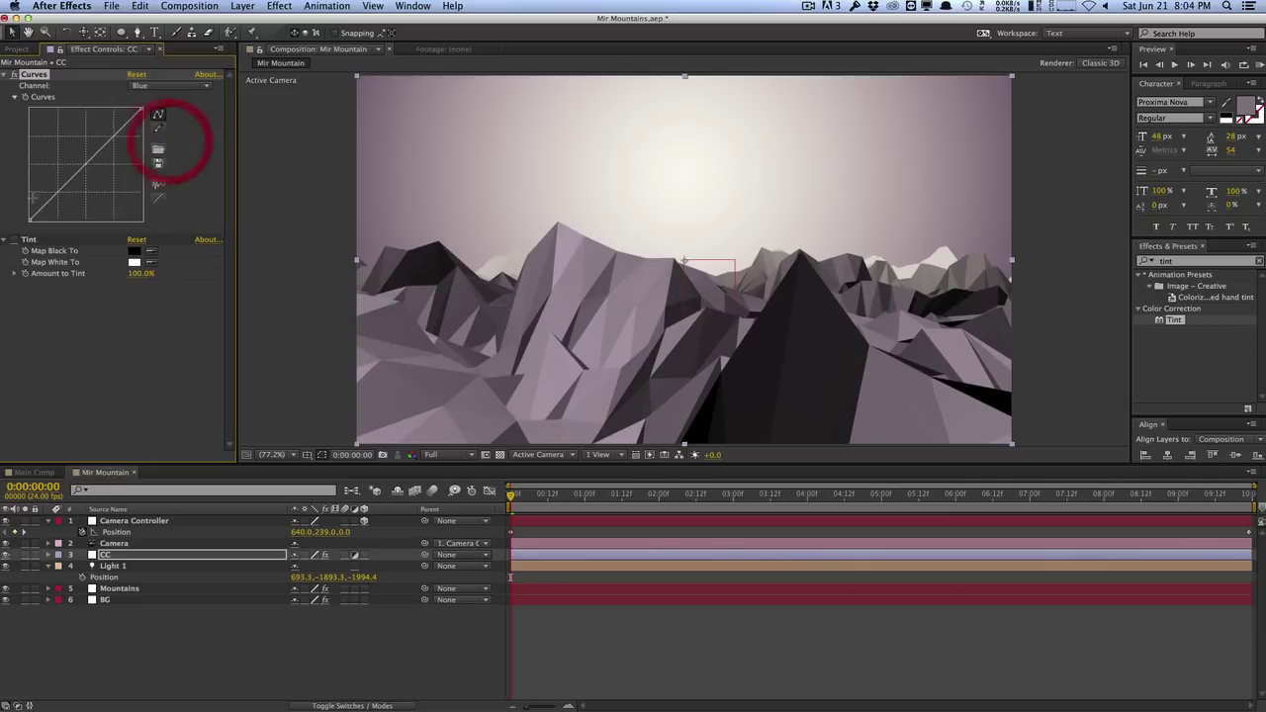
drag(32, 219, 61, 188)
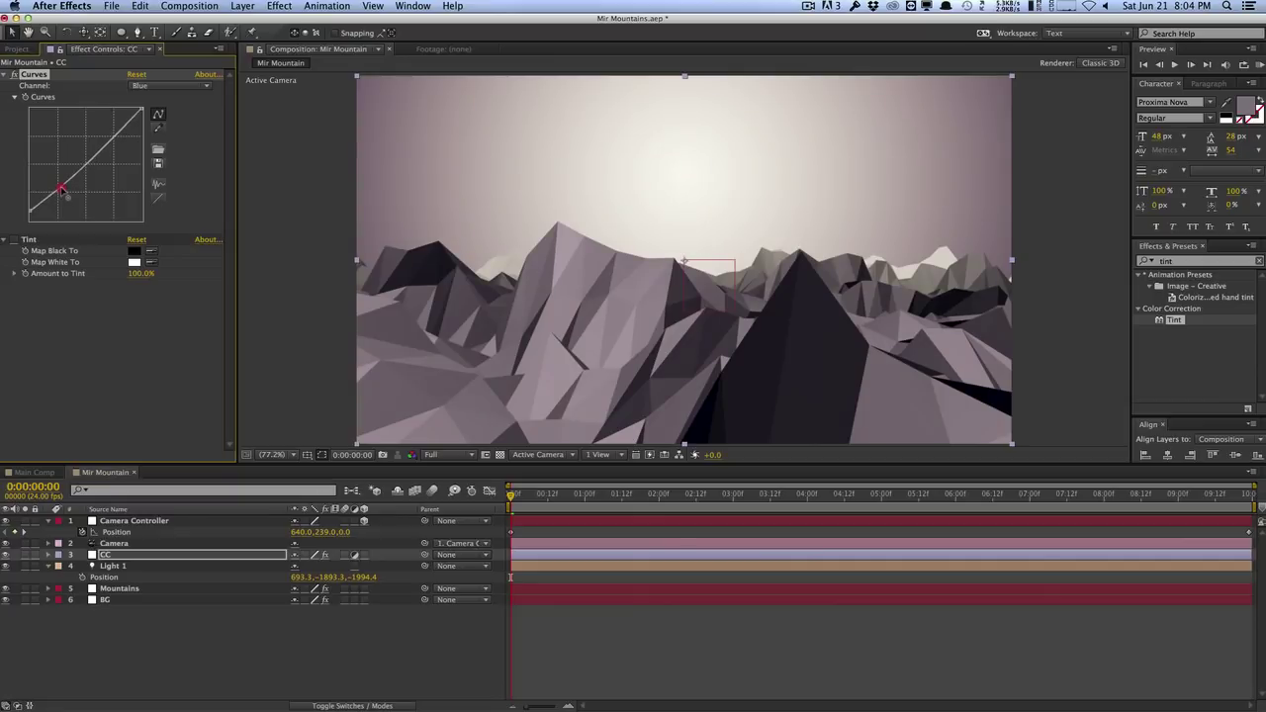
Shape the Green channel curve into a slight S, raising the highlights and lowering the shadows.
click(146, 86)
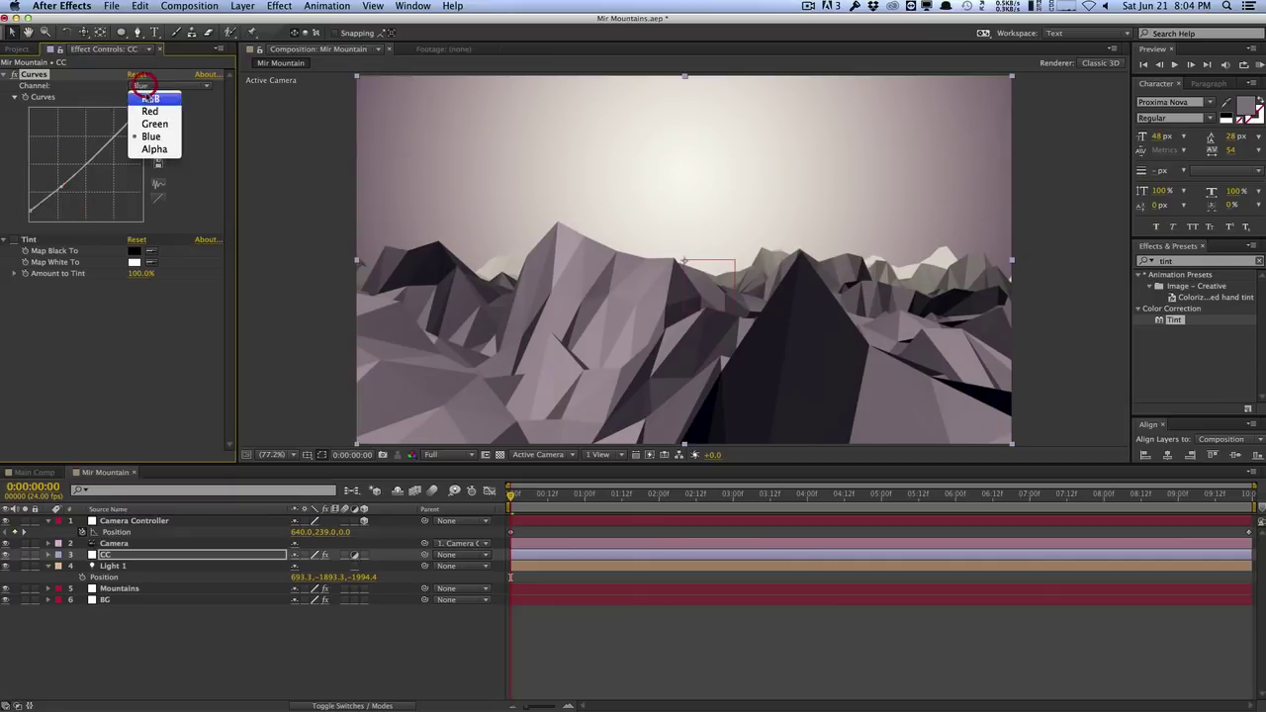
click(153, 124)
drag(112, 136, 112, 132)
drag(60, 193, 59, 194)
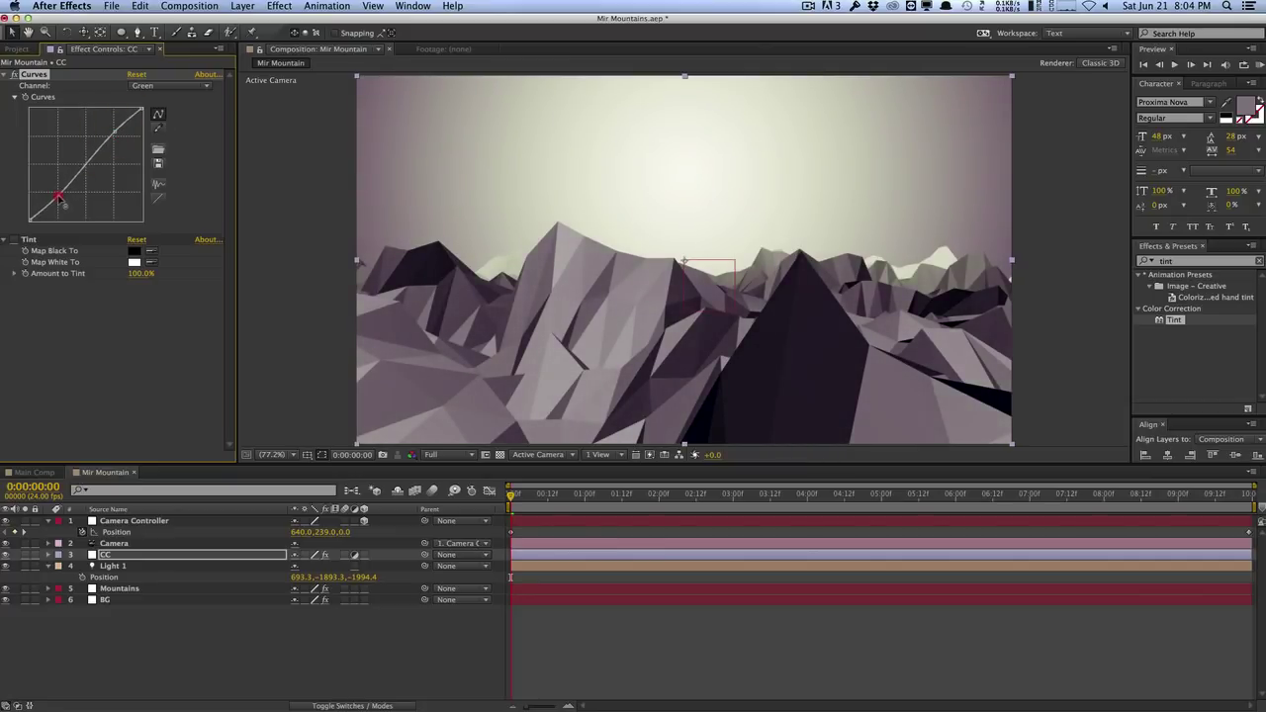
Shape the Red channel curve into a slight S and return Curves to the RGB channel.
click(168, 85)
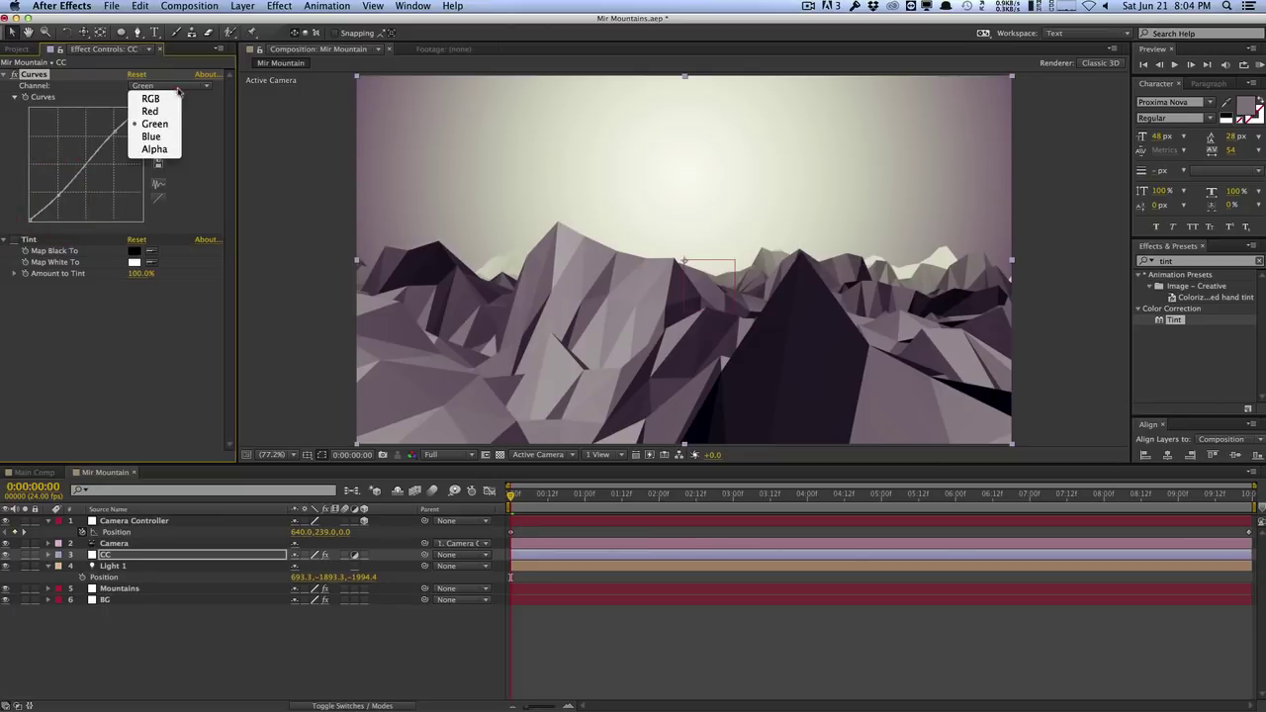
click(163, 109)
click(104, 146)
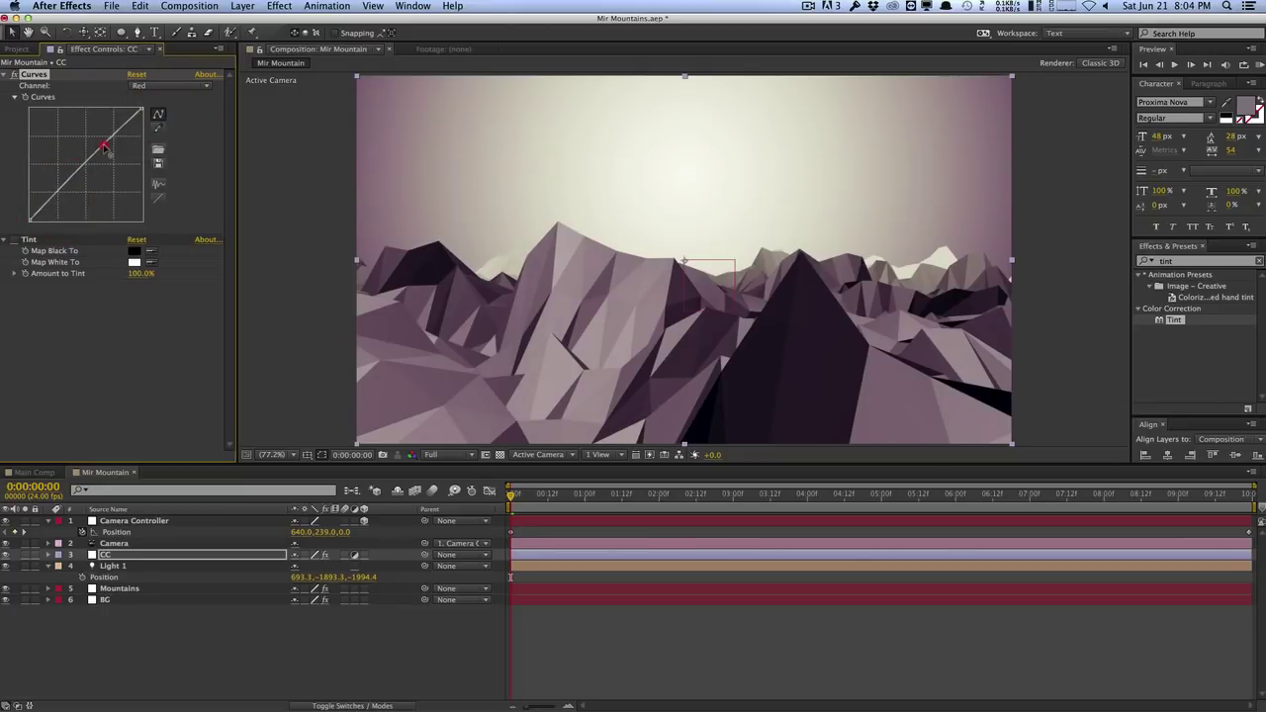
drag(52, 203, 52, 200)
drag(104, 147, 105, 143)
drag(53, 200, 61, 195)
click(198, 86)
click(144, 93)
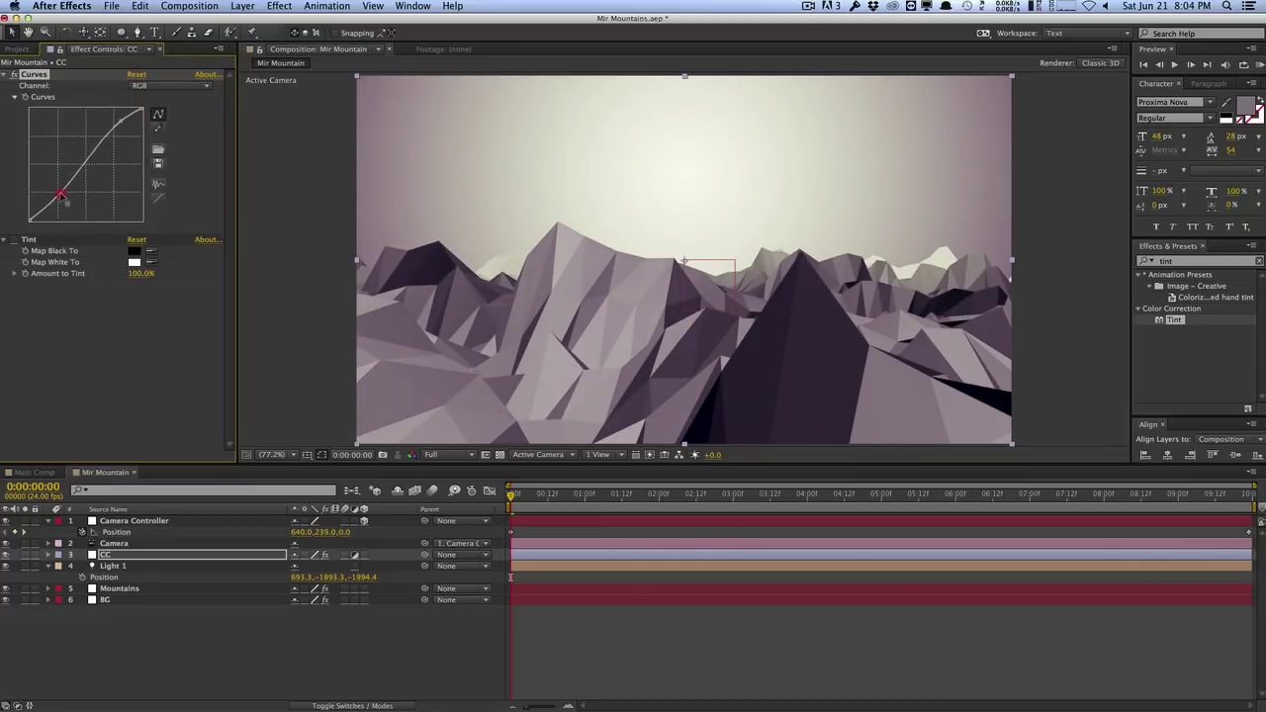
Turn the Tint effect on the CC layer back on and set its Amount to Tint to 10%.
click(15, 239)
click(141, 273)
text(10)
key(Return)
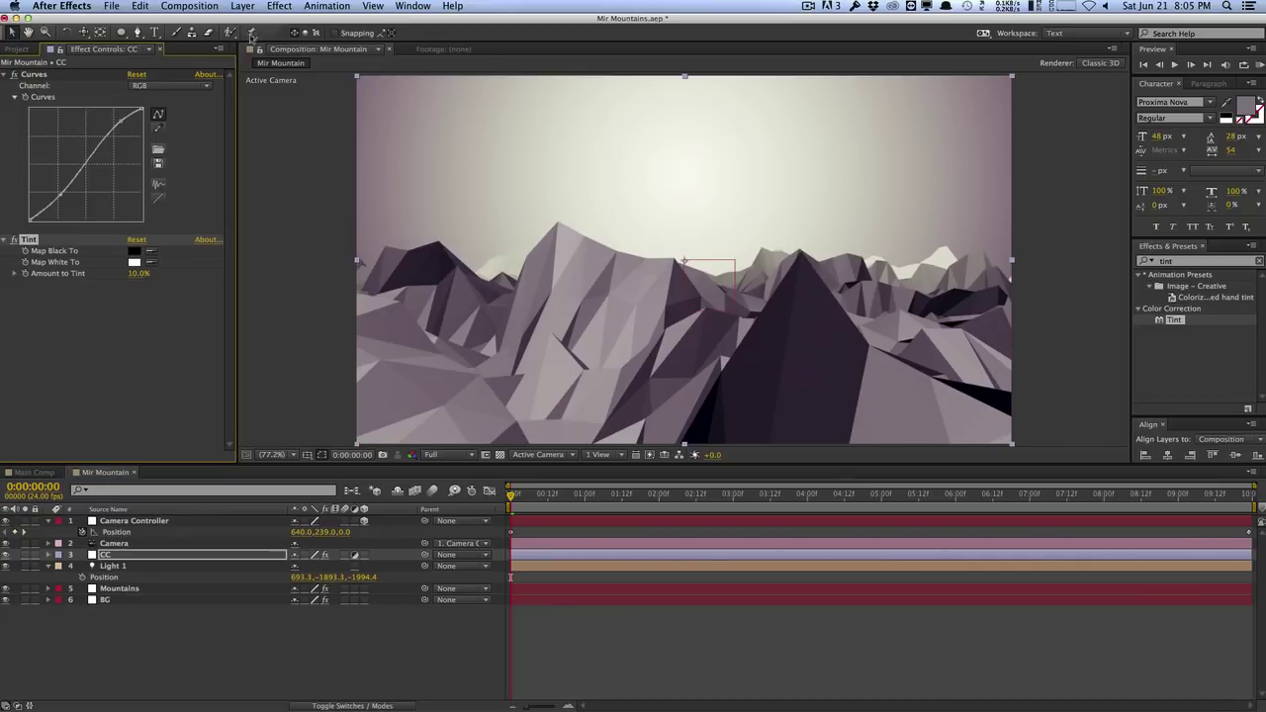
Add a new adjustment layer above CC and rename it Glow.
click(243, 6)
mouse_move(297, 21)
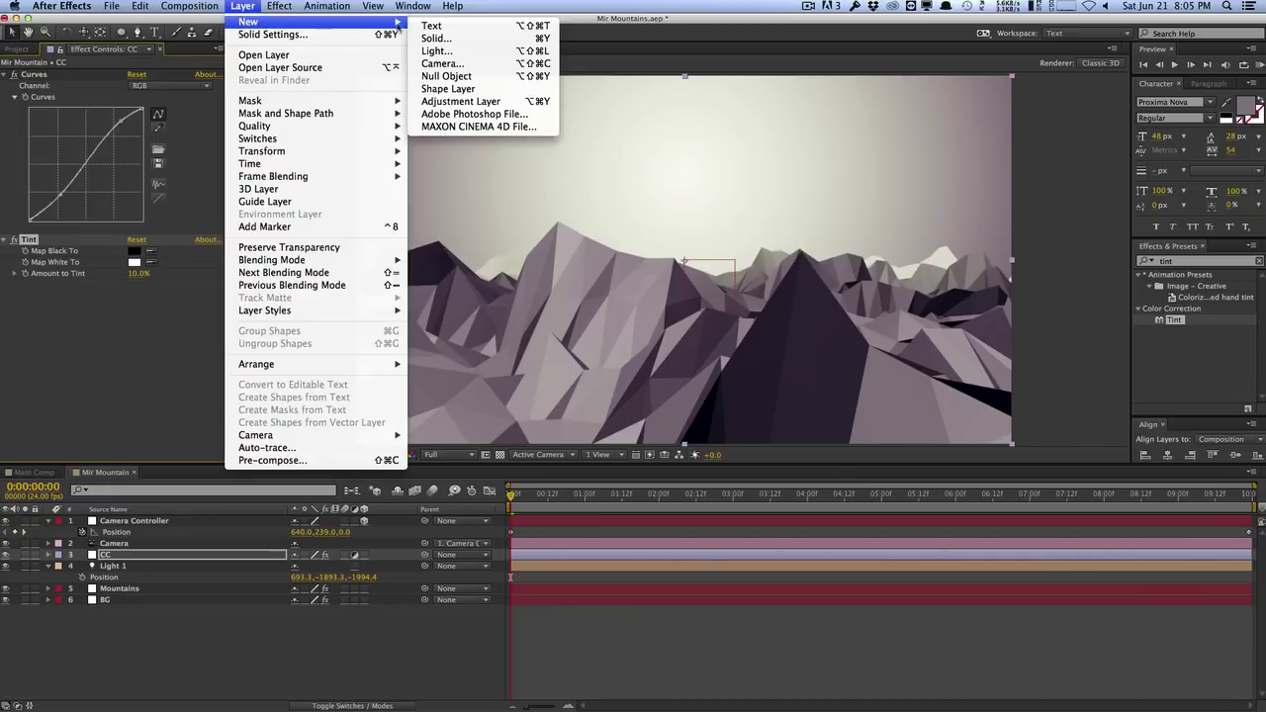
click(460, 101)
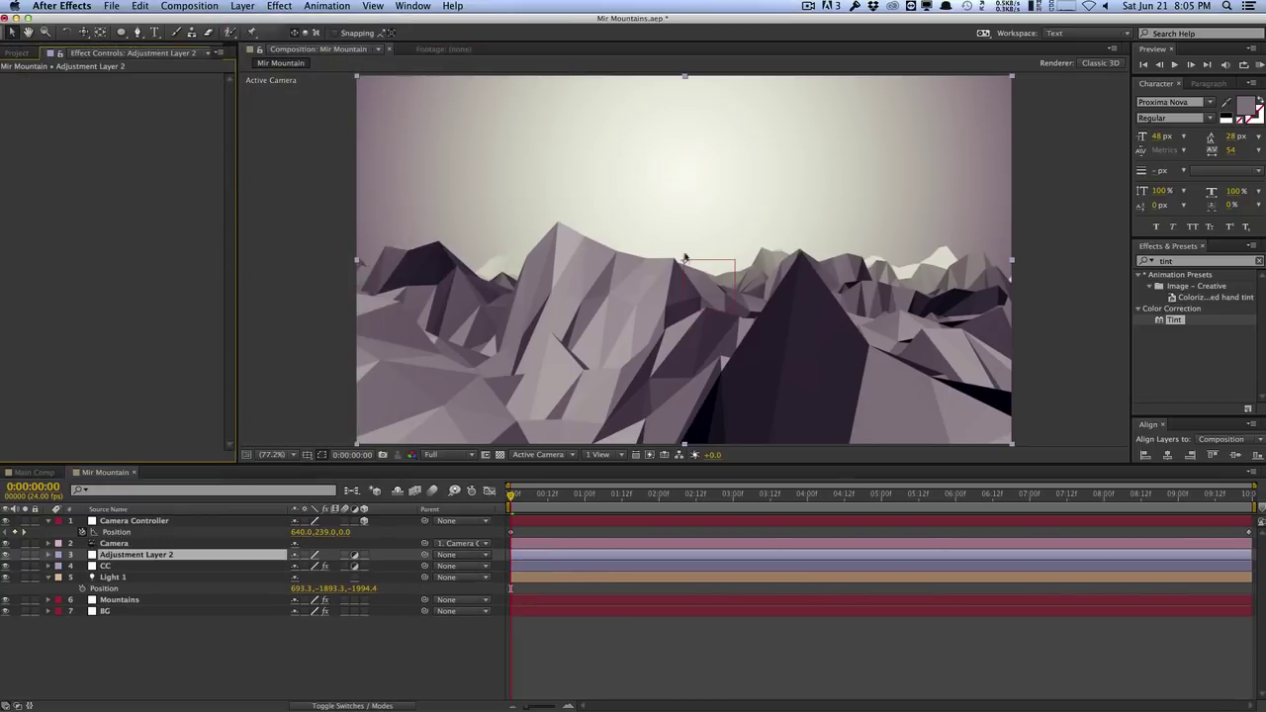
click(242, 6)
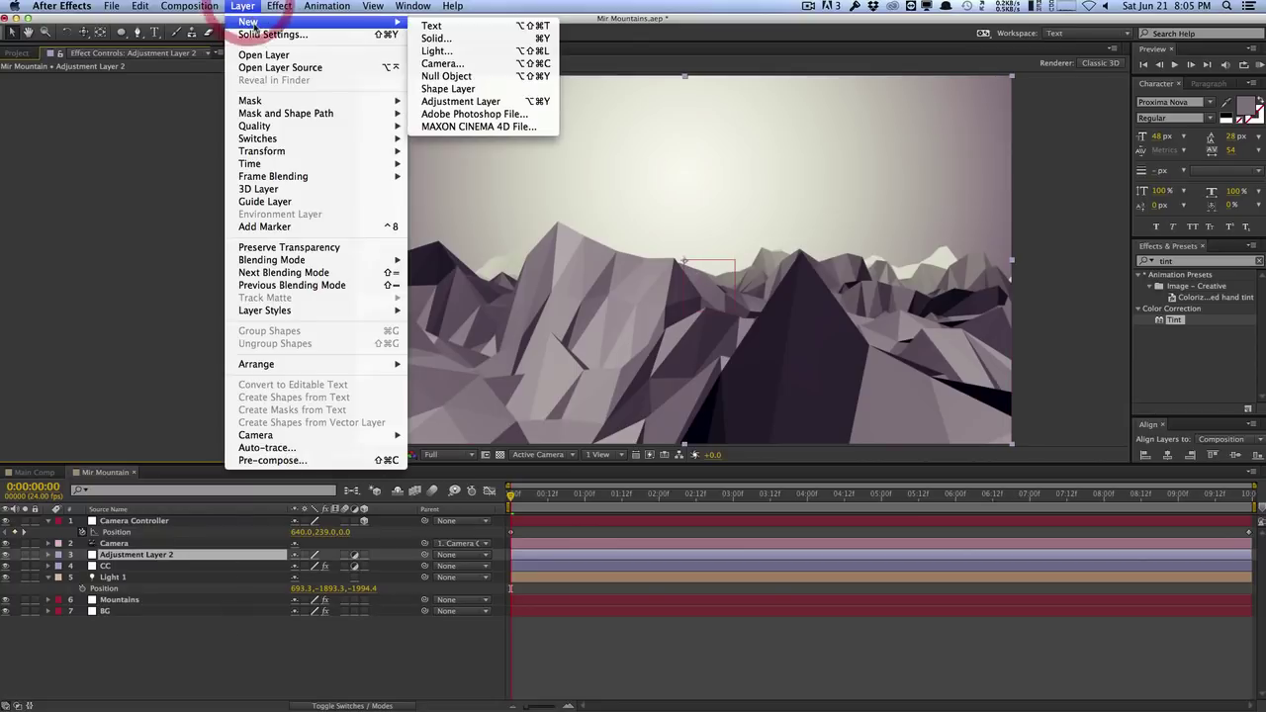
click(269, 34)
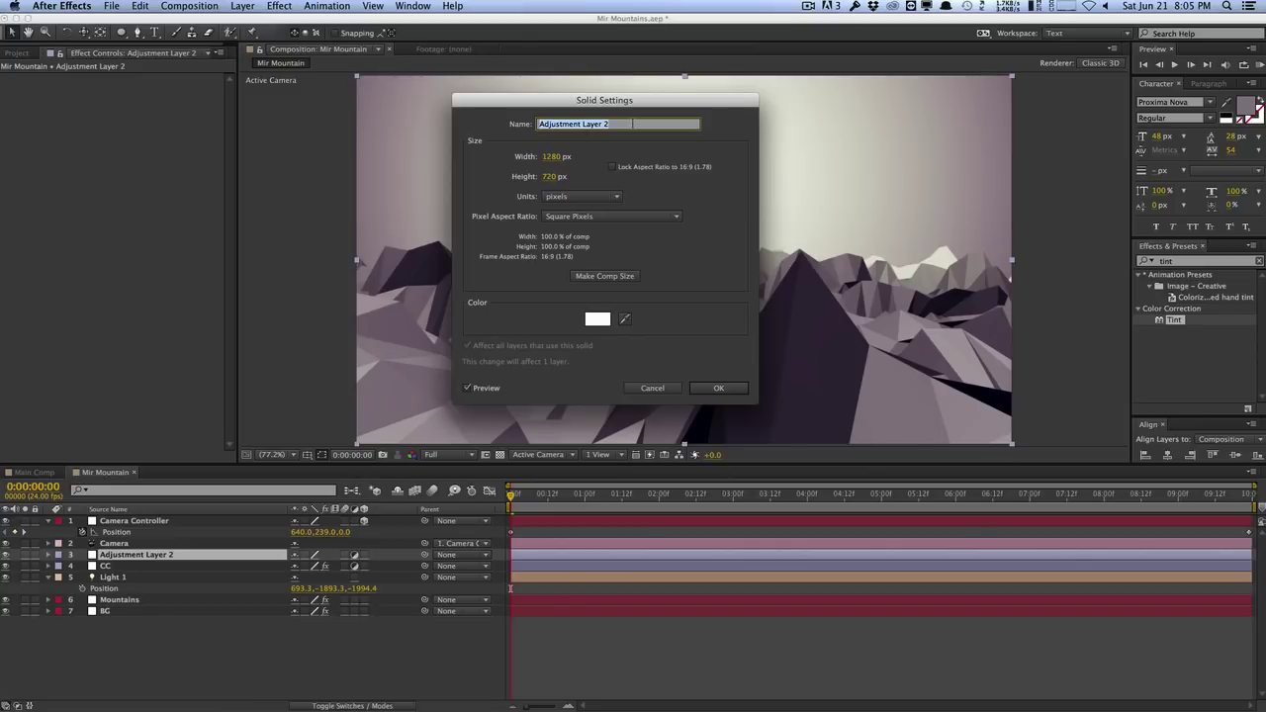
text(C)
key(Return)
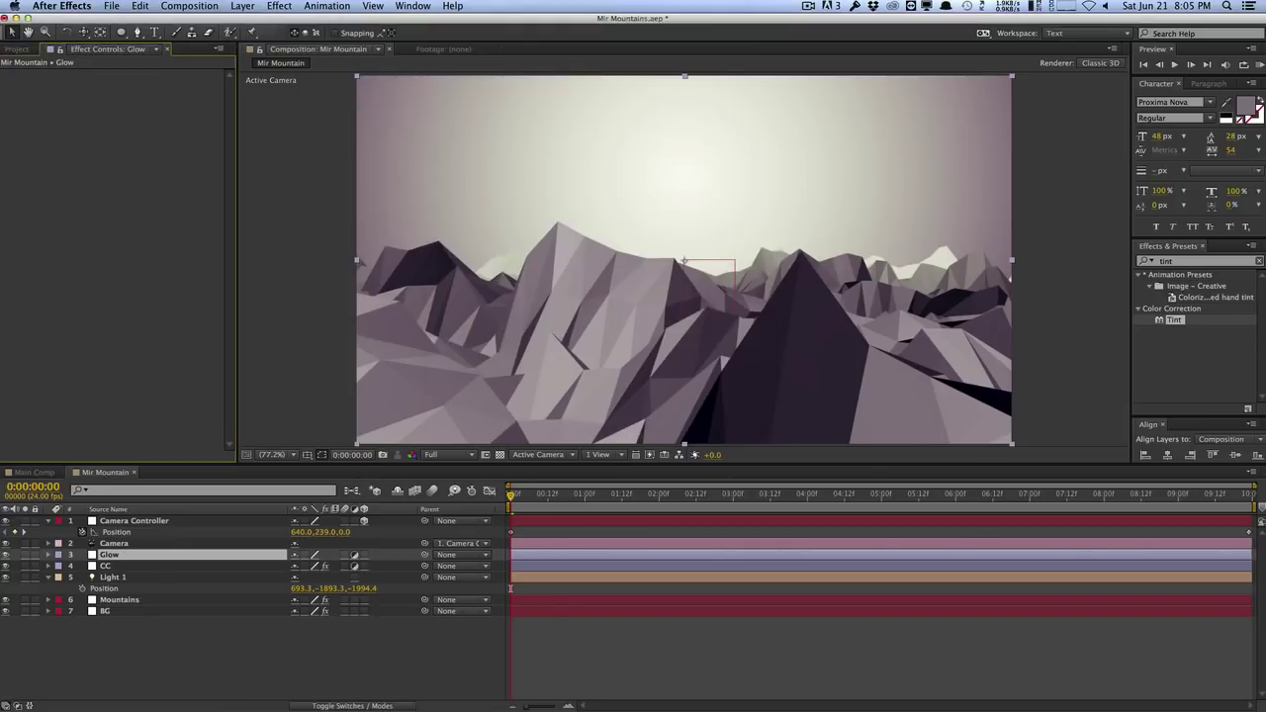
Find the Stylize Glow effect and apply it to the Glow adjustment layer.
double_click(1175, 262)
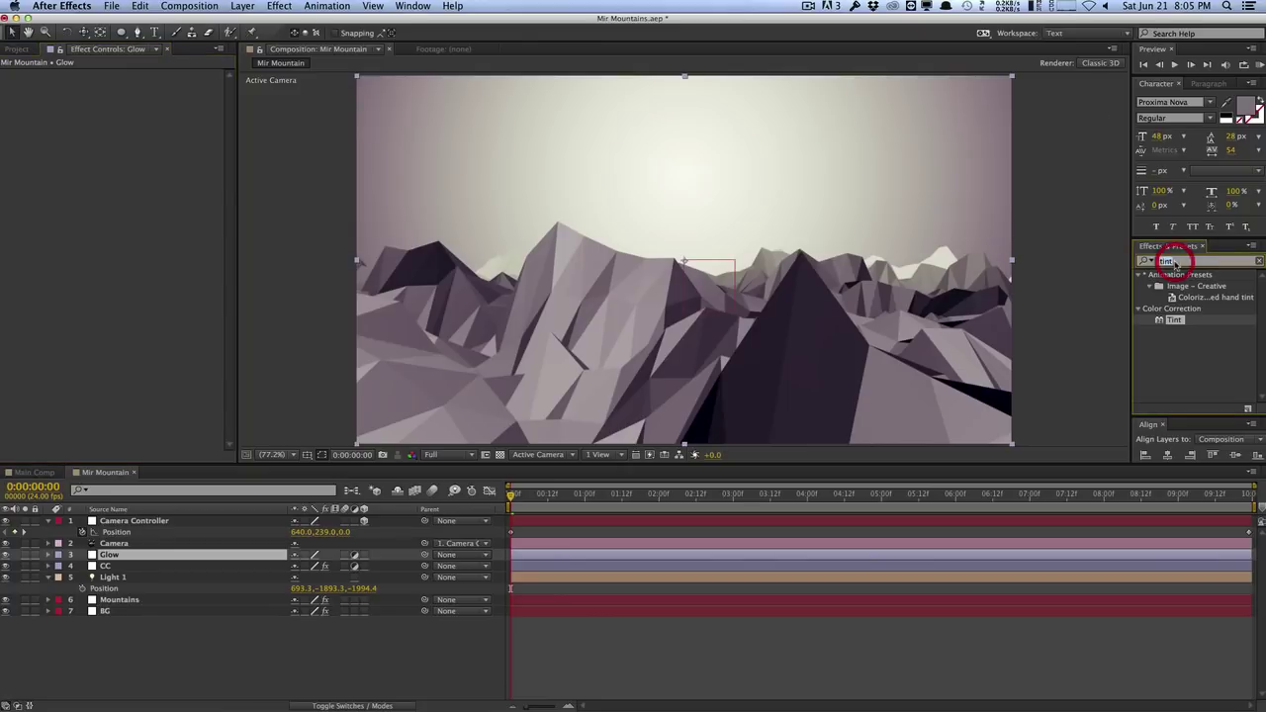
text(glow)
scroll(1187, 371, down, 5)
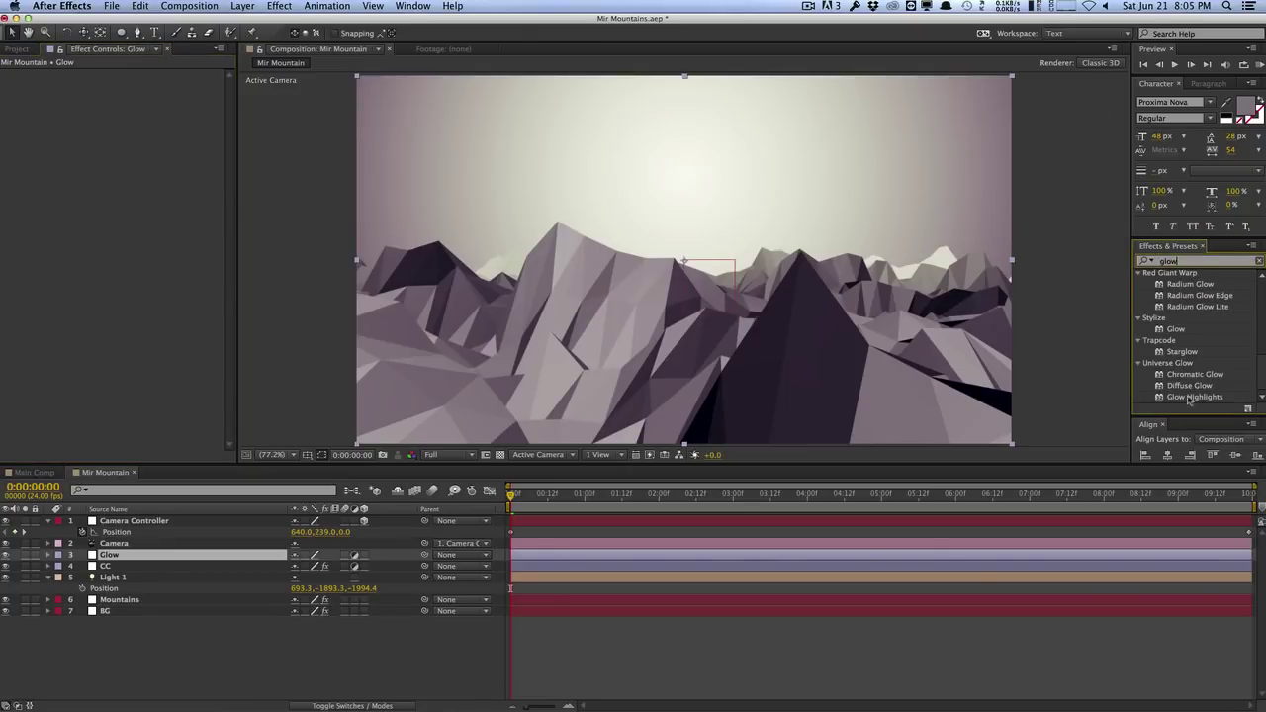
drag(1176, 330, 222, 565)
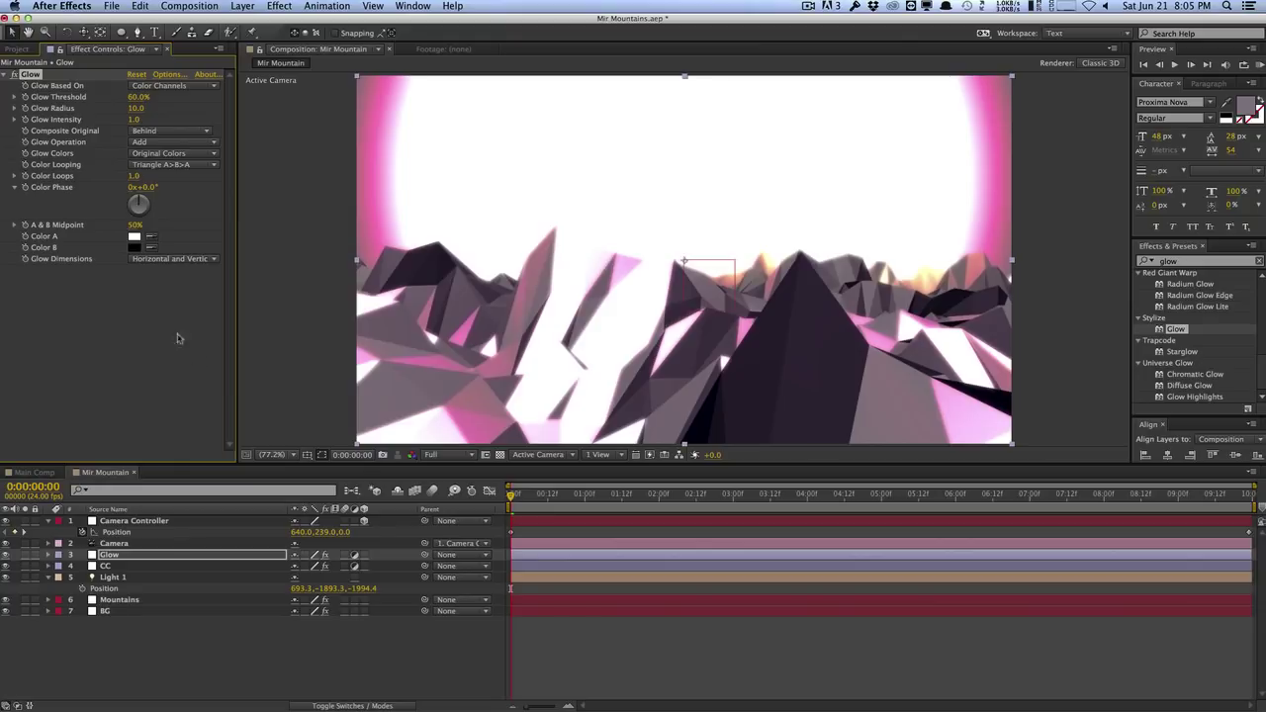
Set the Glow effect's threshold to 50.6%, radius to 120 and intensity to 0.1.
click(136, 120)
text(0.1)
key(Return)
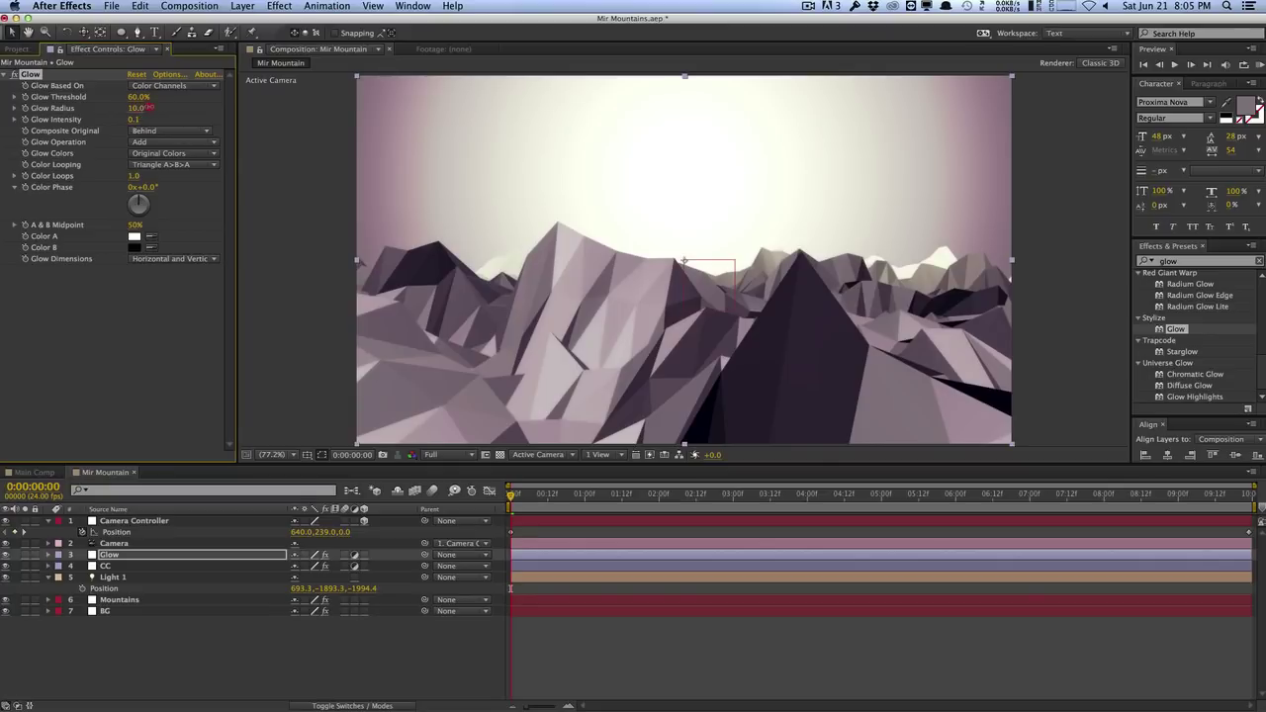
drag(148, 107, 203, 106)
drag(281, 102, 131, 112)
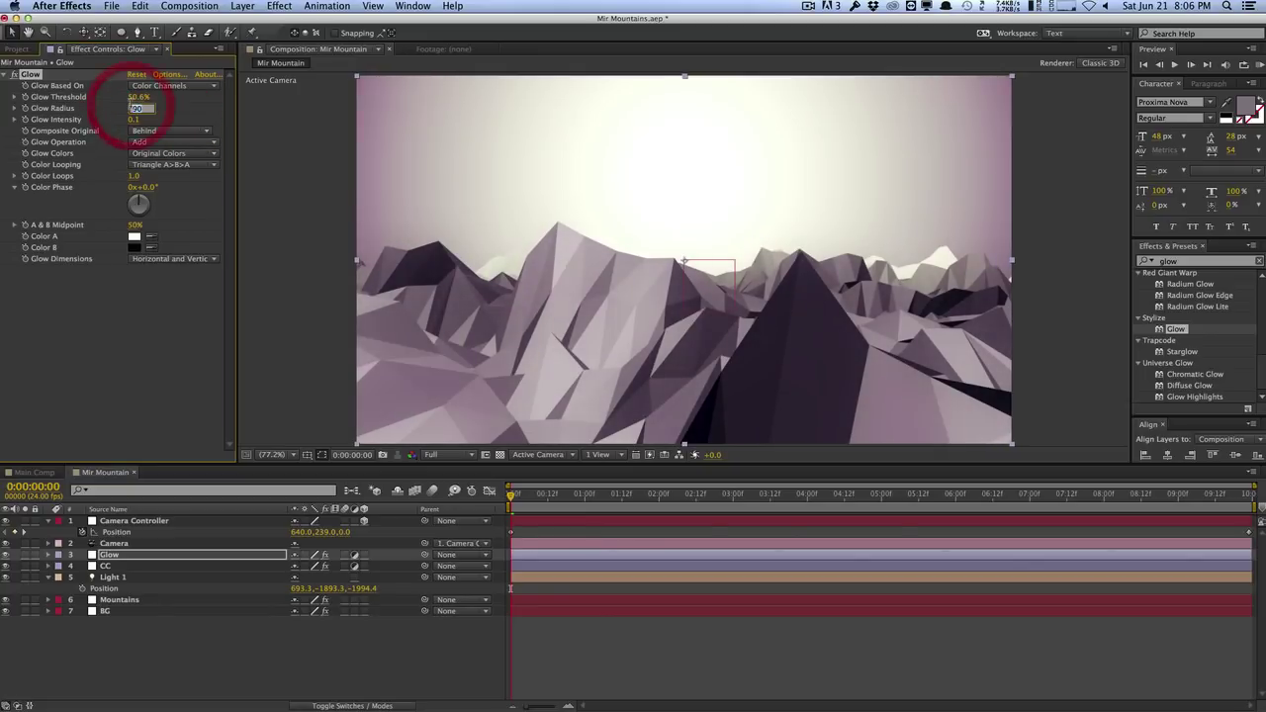
click(135, 119)
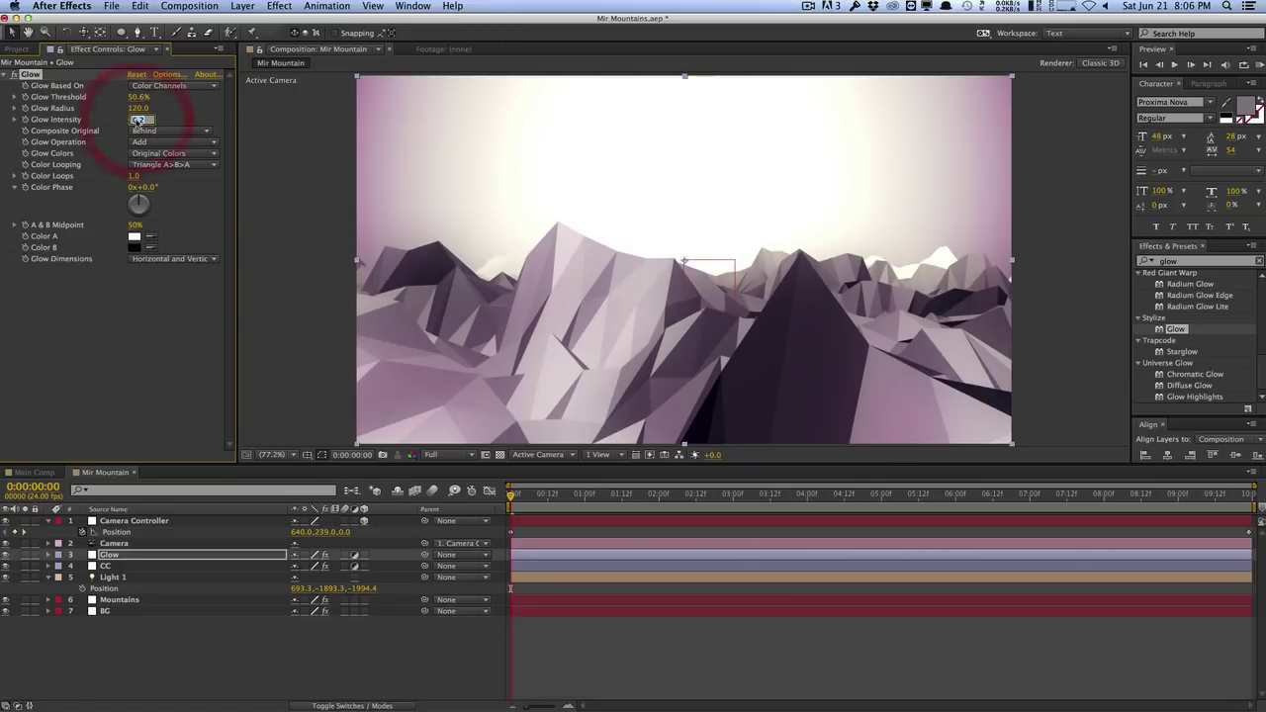
text(0.1)
key(Return)
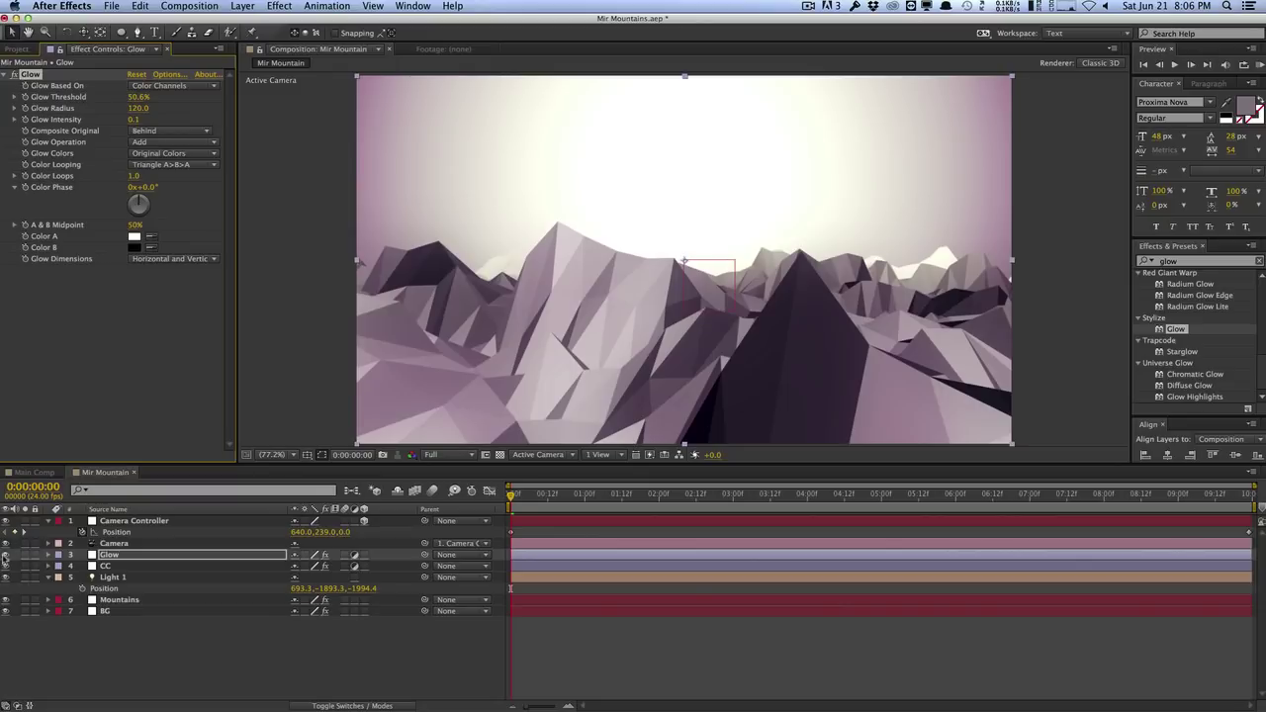
Toggle the Glow layer's visibility off and on to compare the image with and without the glow.
click(6, 555)
click(6, 555)
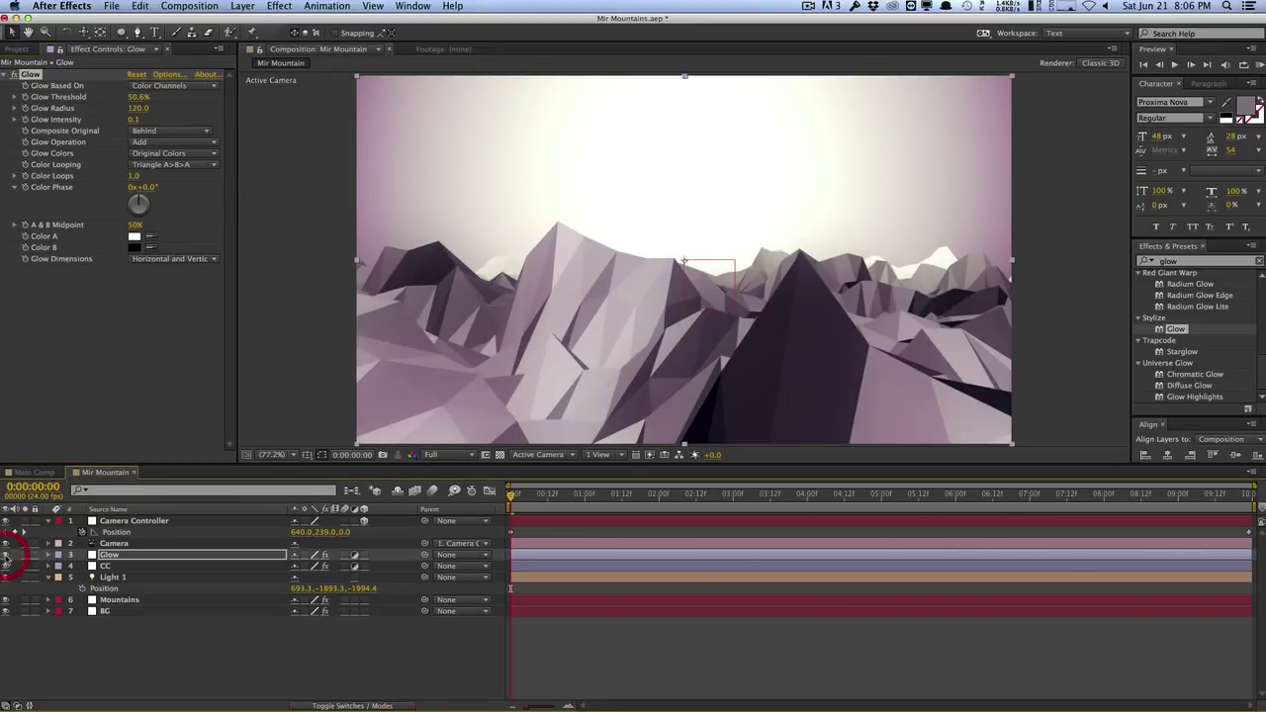
click(6, 555)
click(6, 555)
click(6, 555)
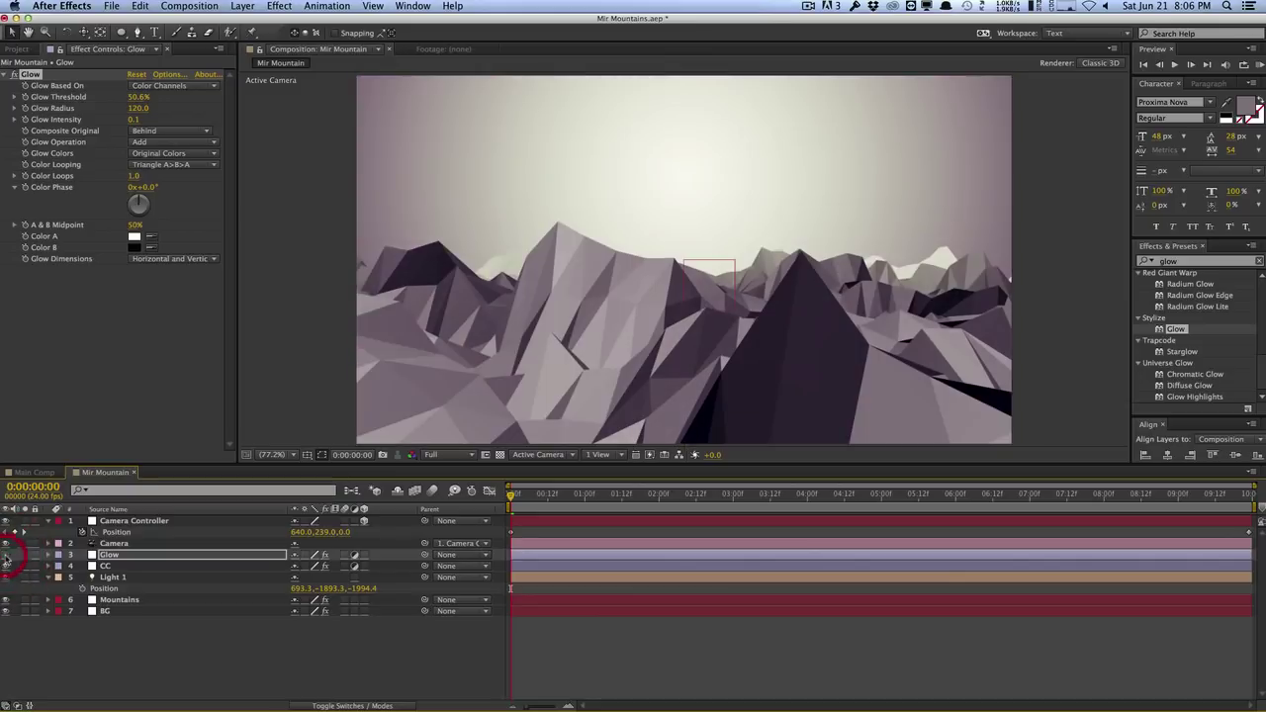
click(6, 555)
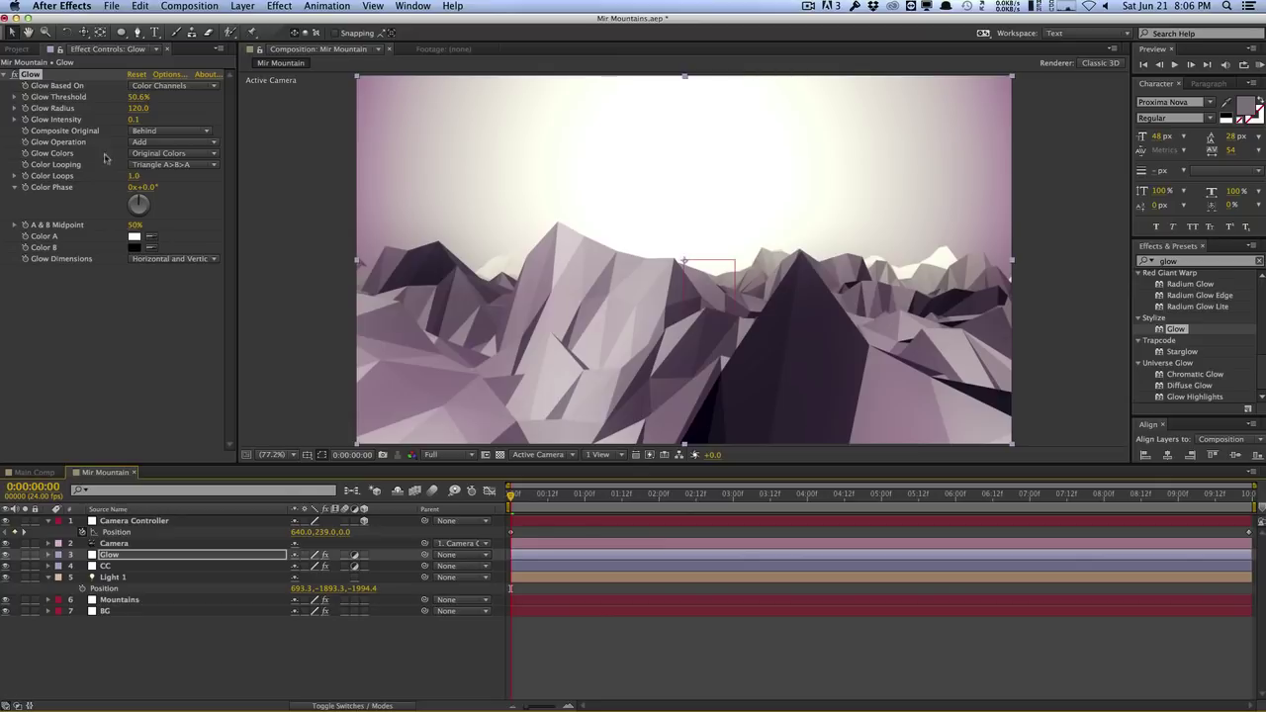
Set the project's color depth to 16 bits per channel in the project settings.
click(25, 49)
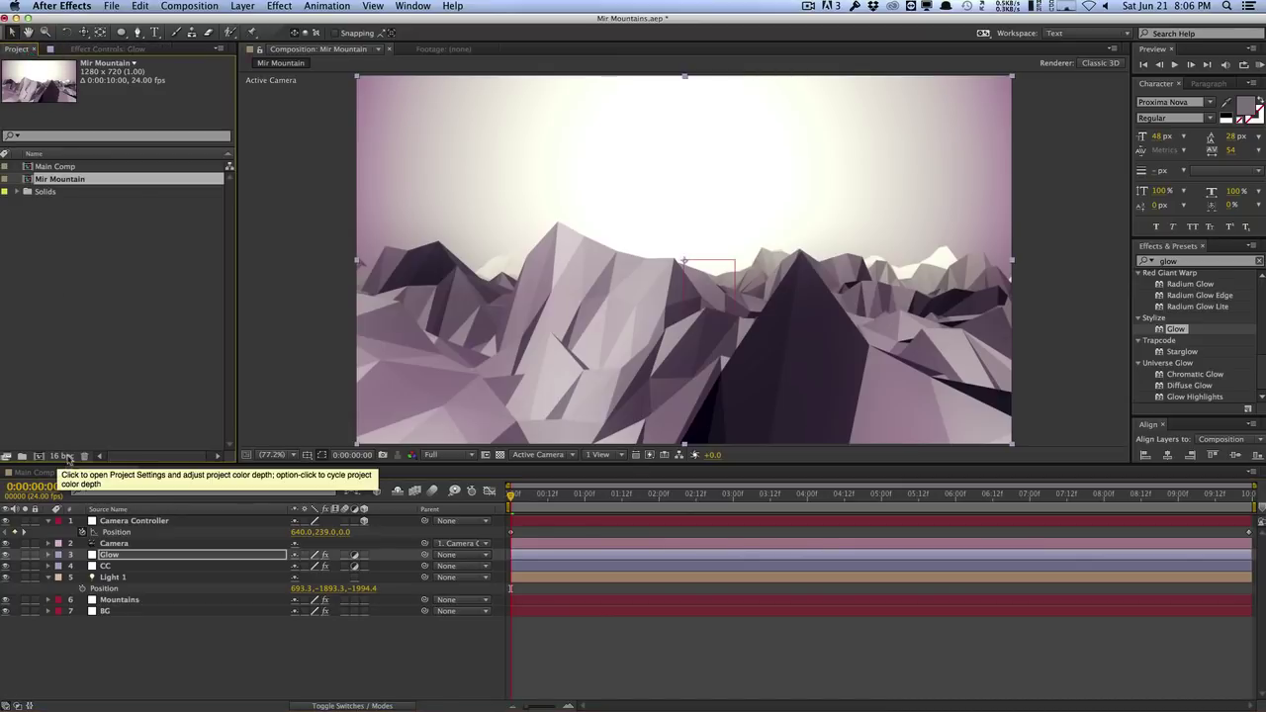
click(65, 456)
drag(253, 77, 624, 64)
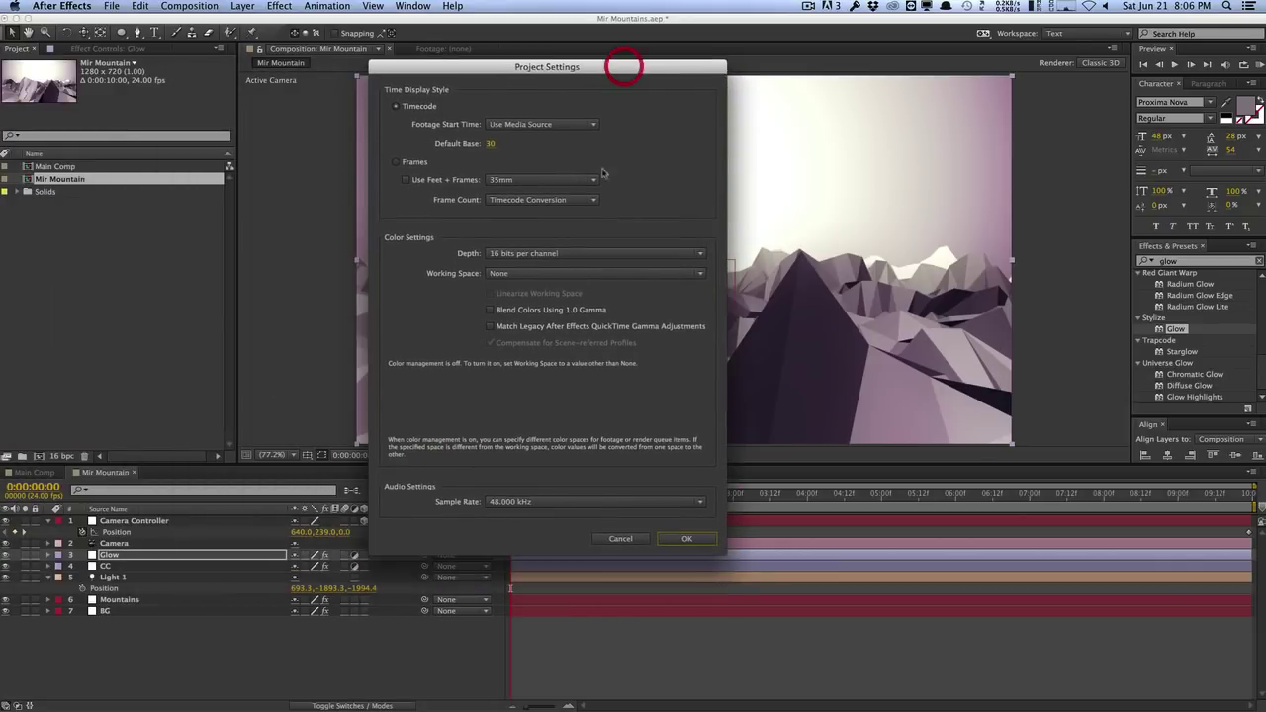
click(585, 259)
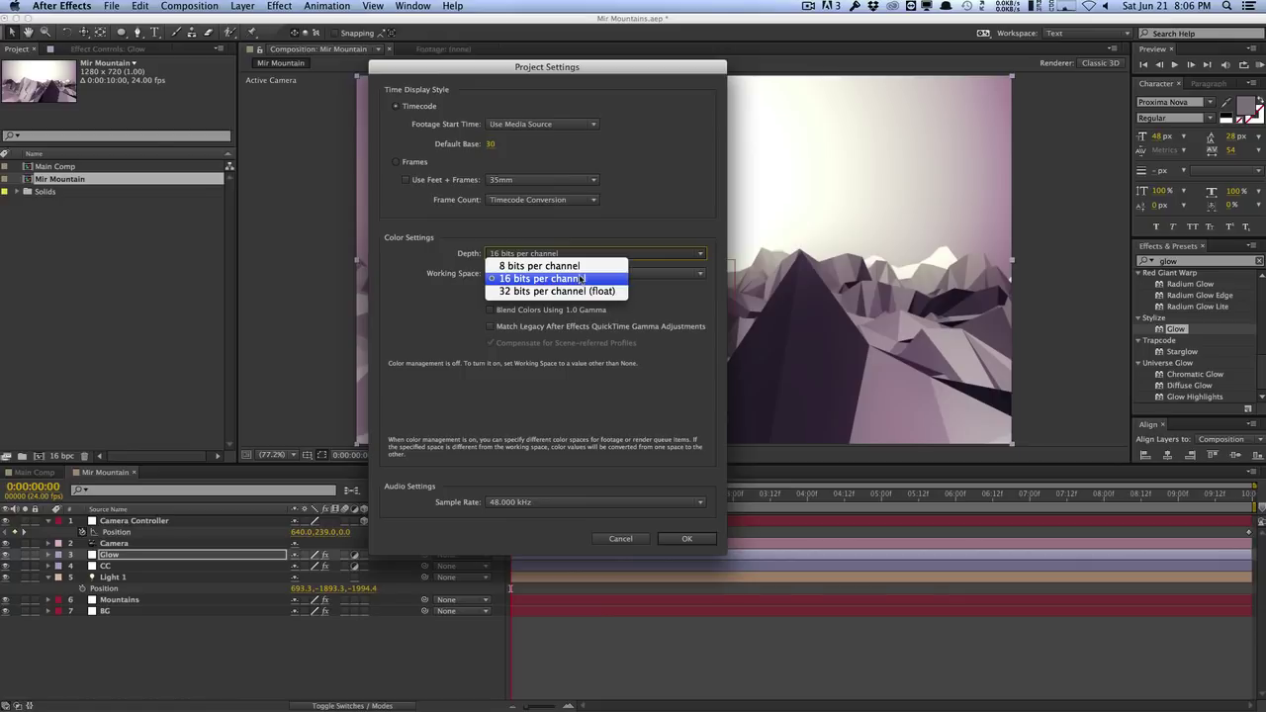
click(579, 274)
click(684, 538)
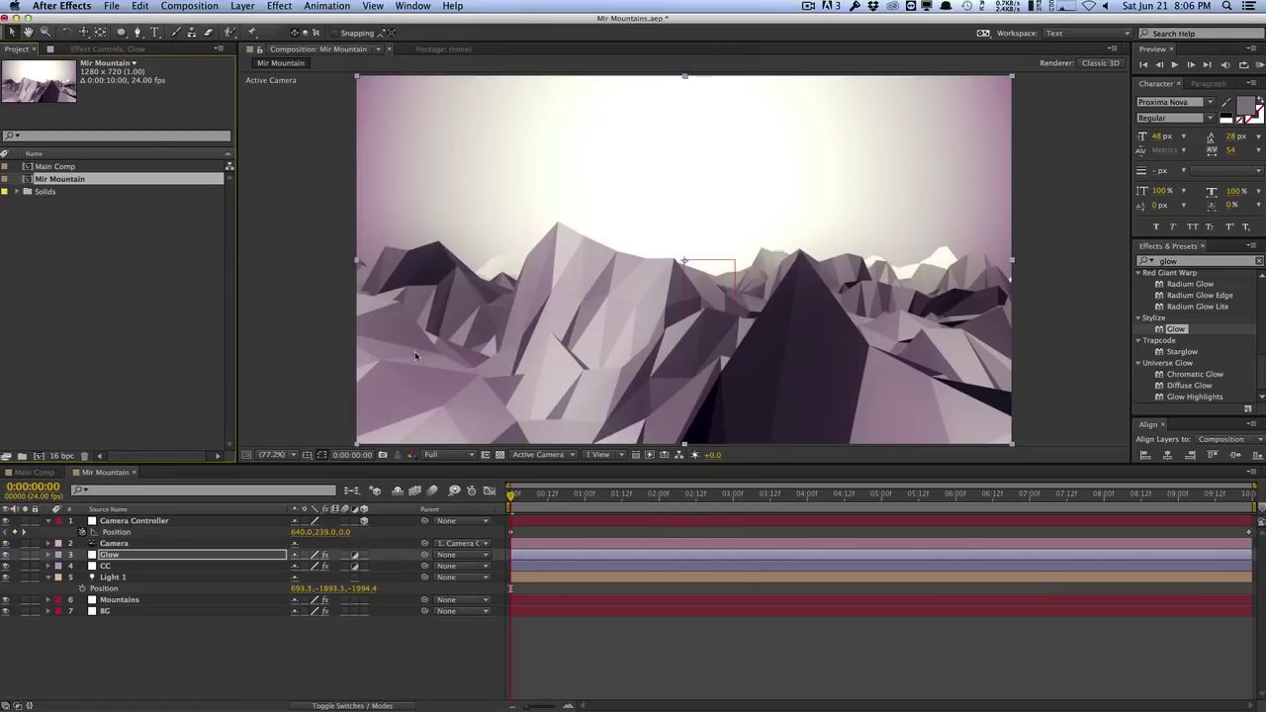
Set the Ramp Scatter of the BG layer's Gradient Ramp to 25.
click(119, 610)
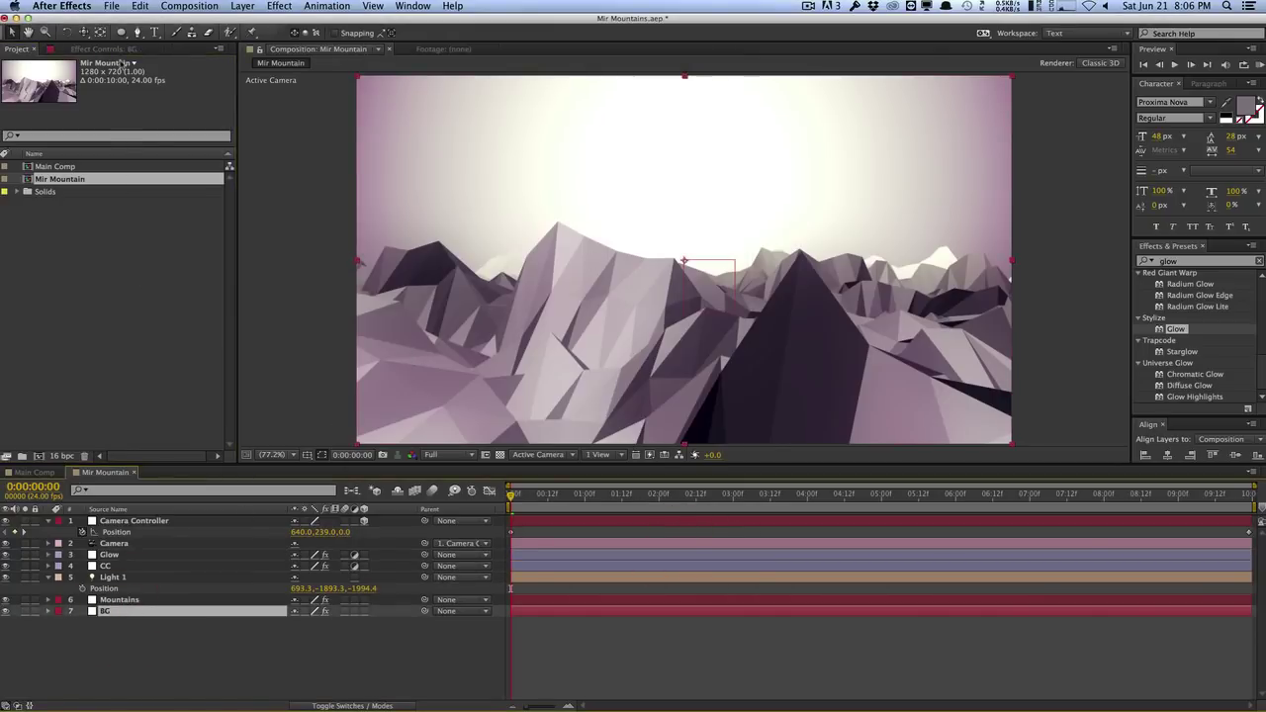
click(118, 51)
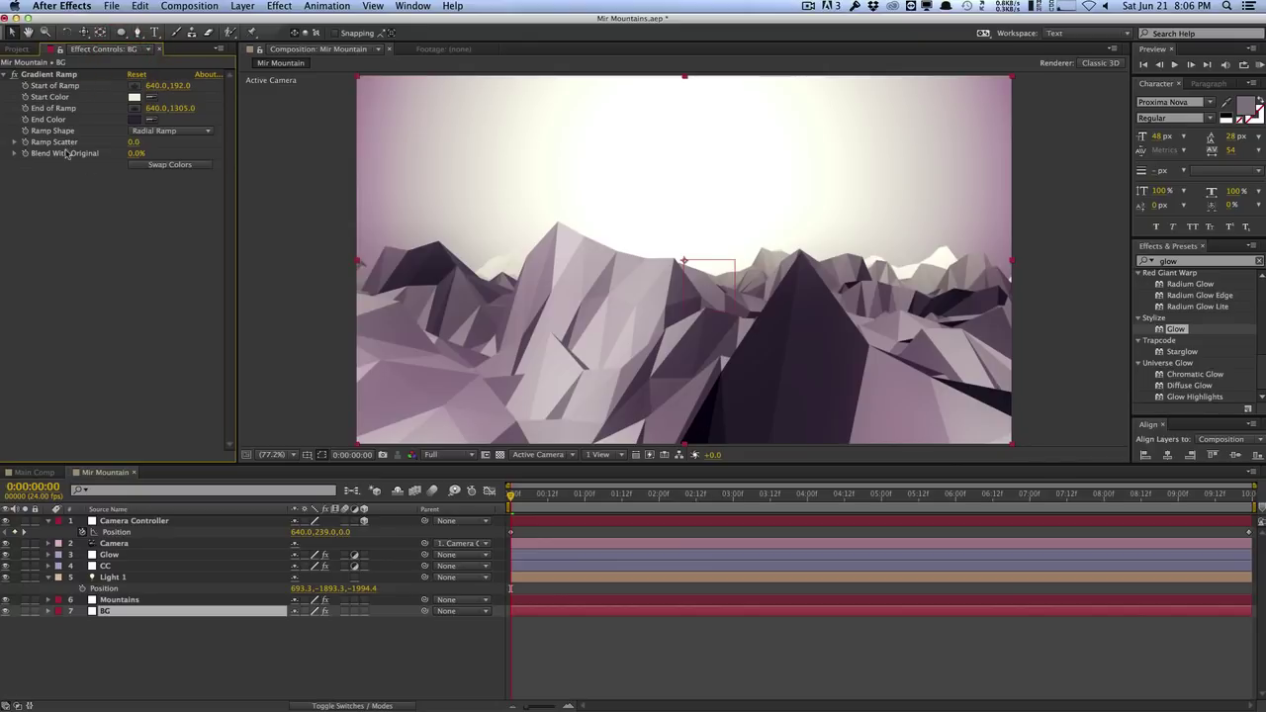
click(137, 143)
text(25)
key(Return)
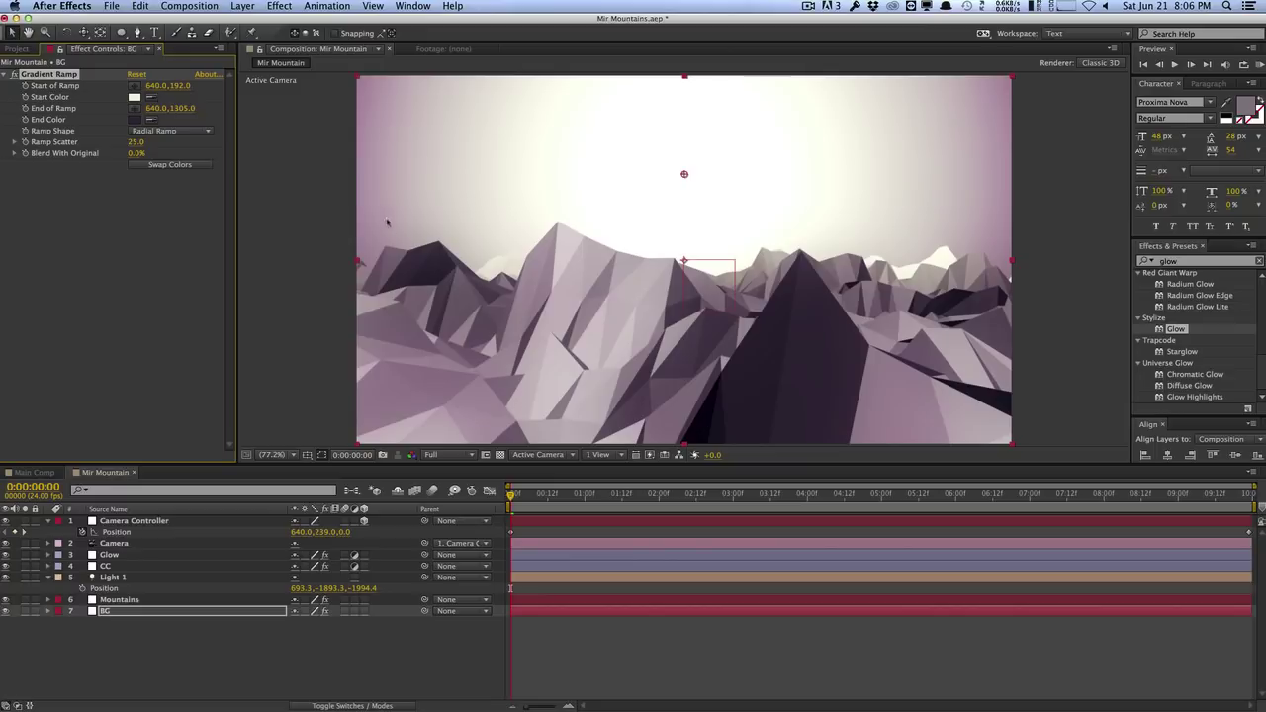
Move the CC layer above Glow and add a new adjustment layer named Vignette on top of it.
click(105, 554)
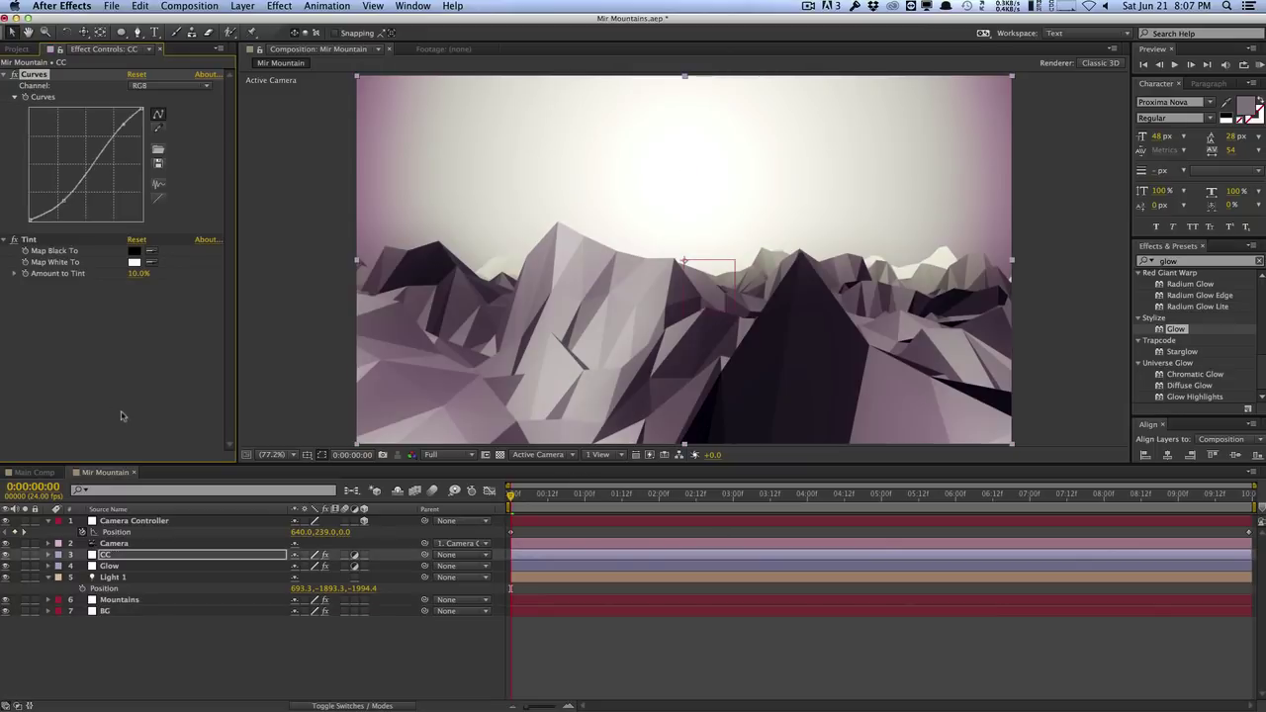
click(243, 6)
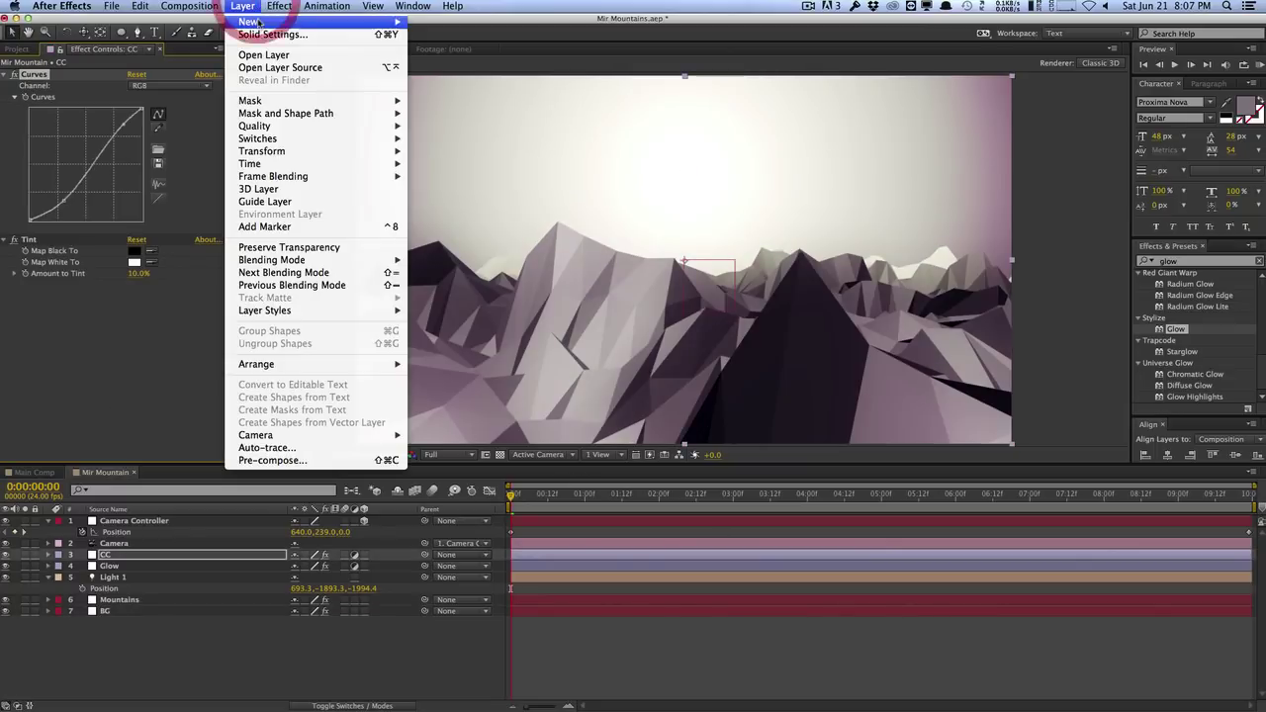
mouse_move(296, 22)
click(515, 101)
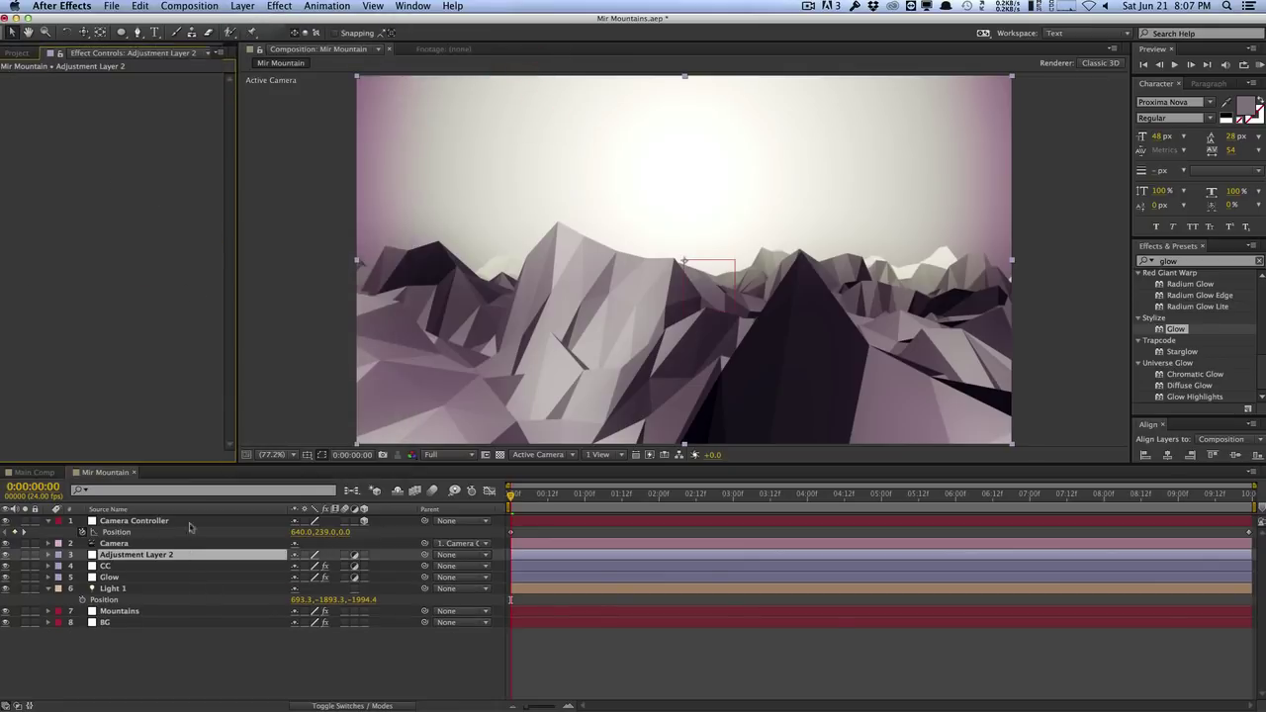
click(229, 6)
click(269, 32)
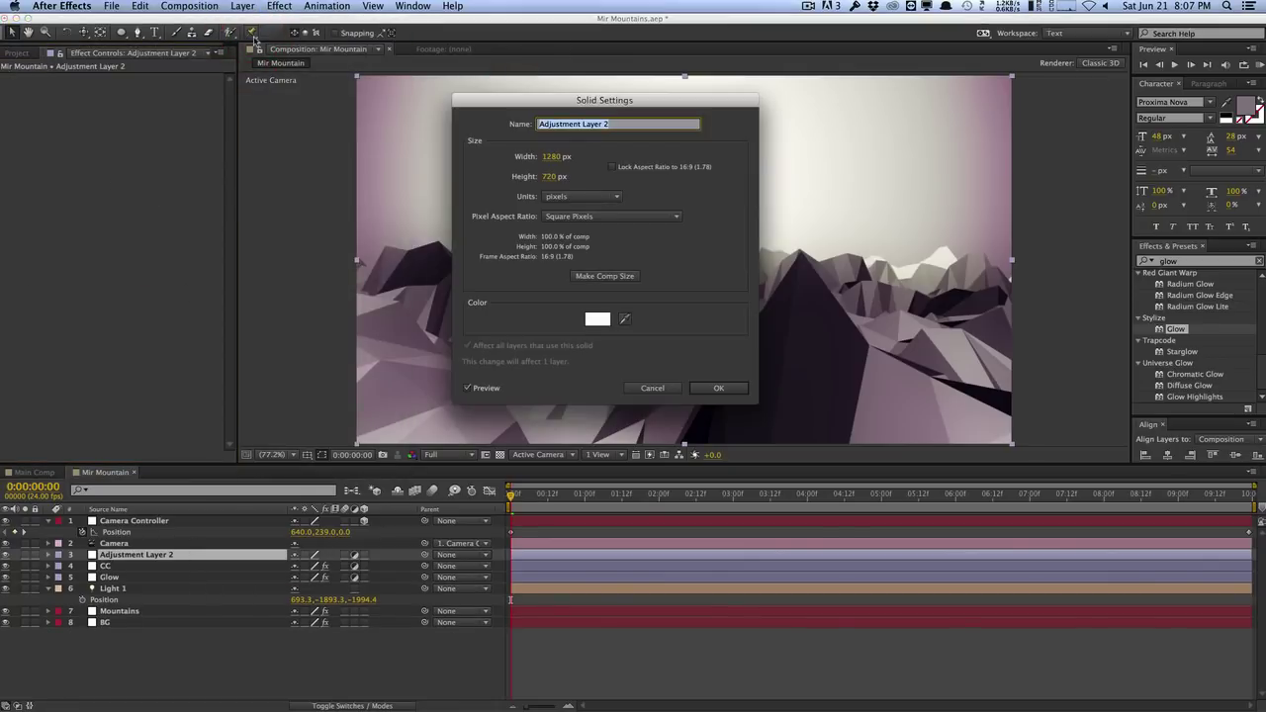
text(Vignette)
key(Return)
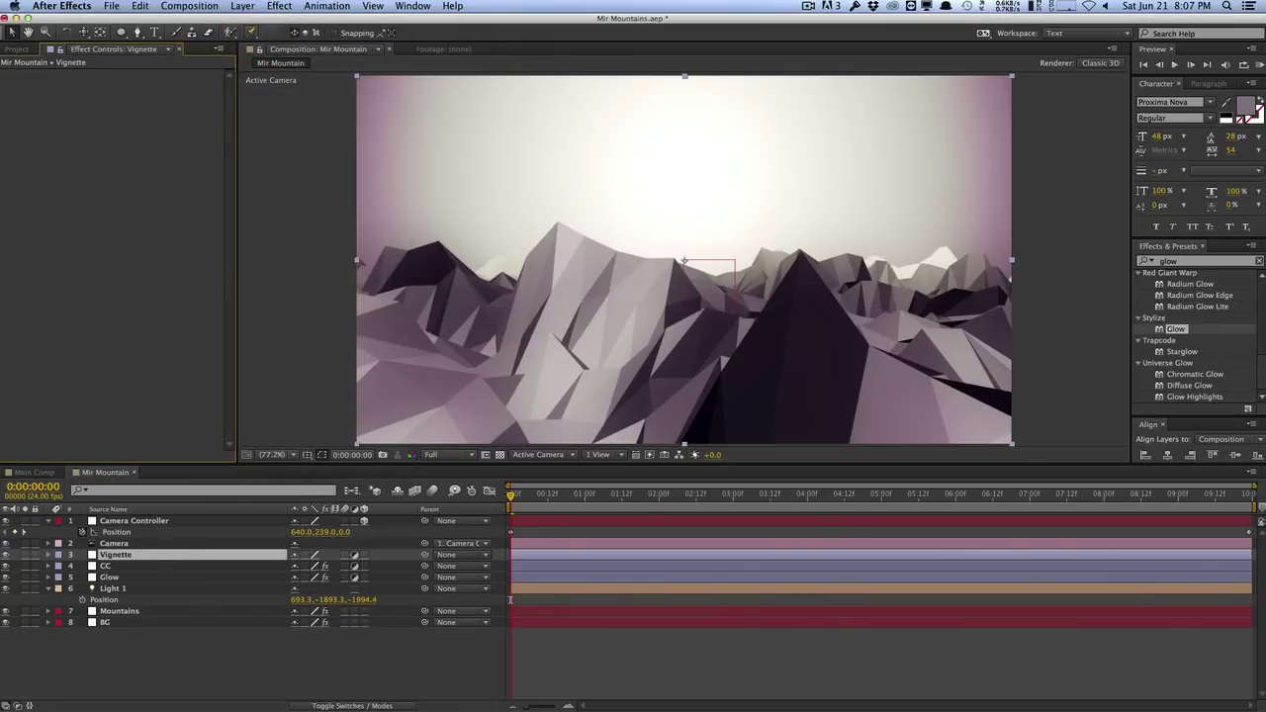
Apply the Color Correction Curves effect to the Vignette layer and darken the image by lowering the RGB curve's white point and shadows.
click(1216, 260)
text(cu)
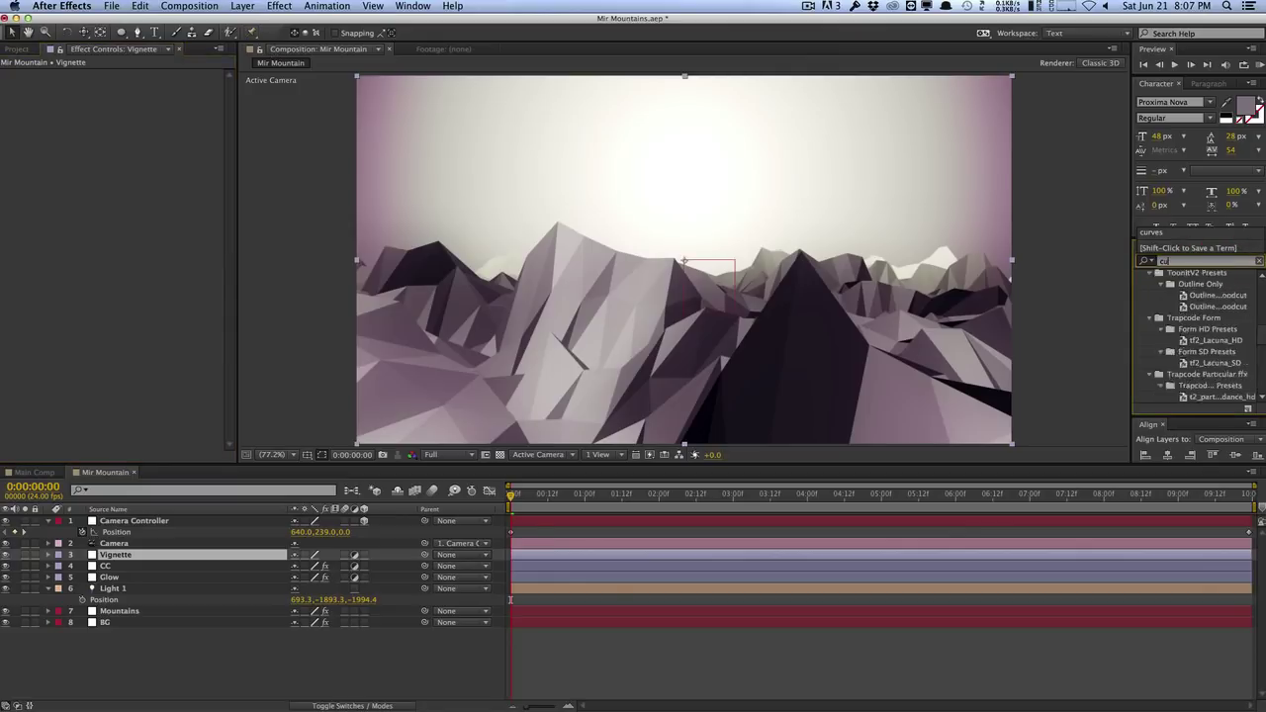
text(rves)
drag(1179, 321, 204, 557)
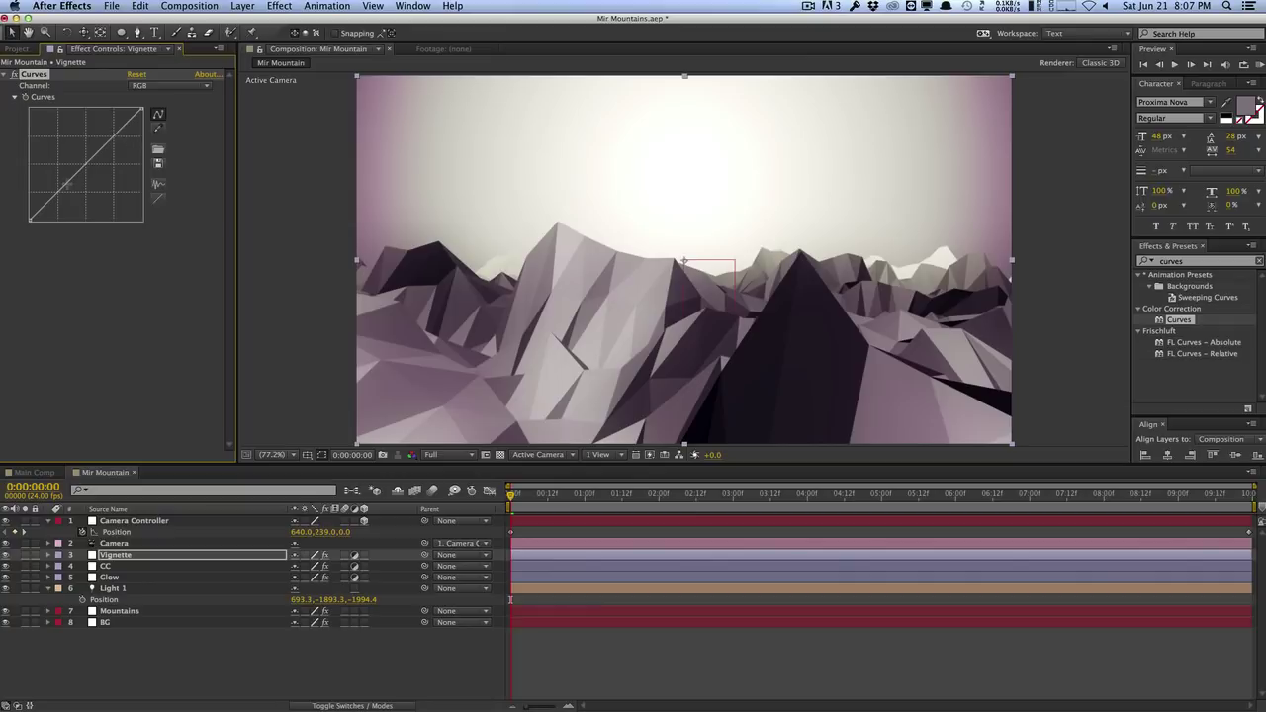
drag(141, 109, 172, 153)
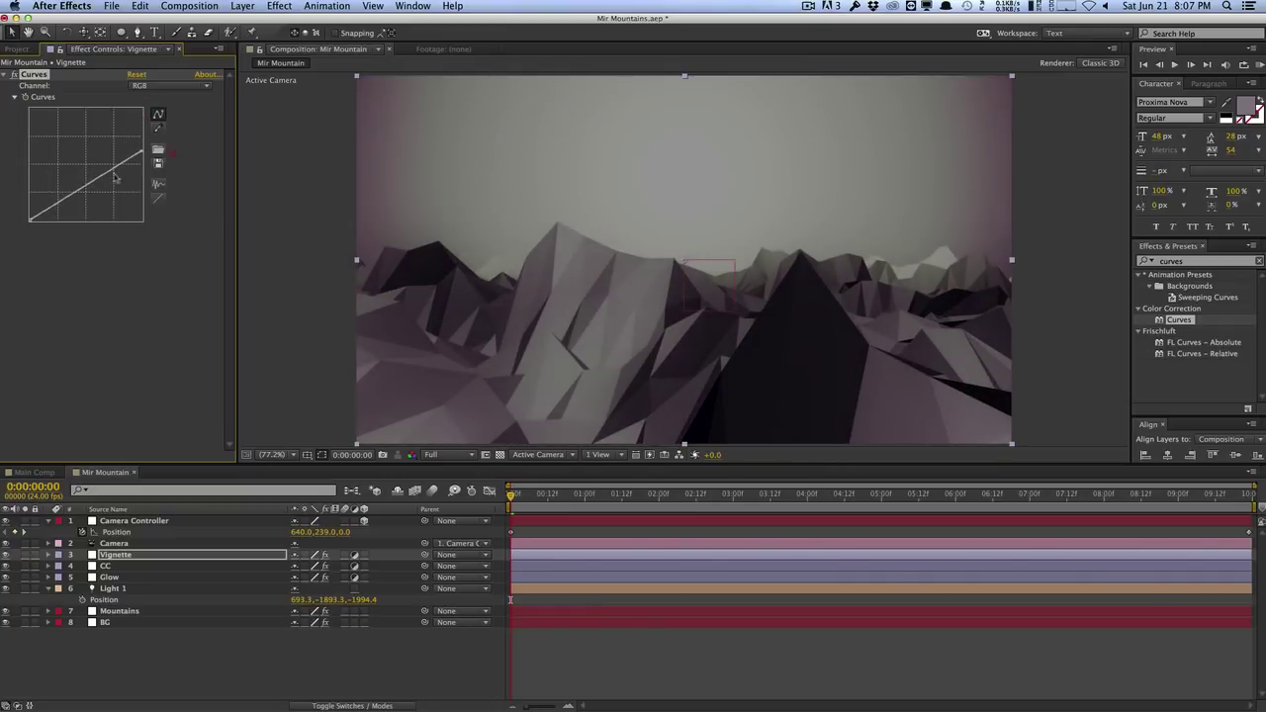
click(68, 201)
Add a full-frame elliptical mask to the Vignette layer and set its mode to Subtract.
drag(121, 32, 143, 66)
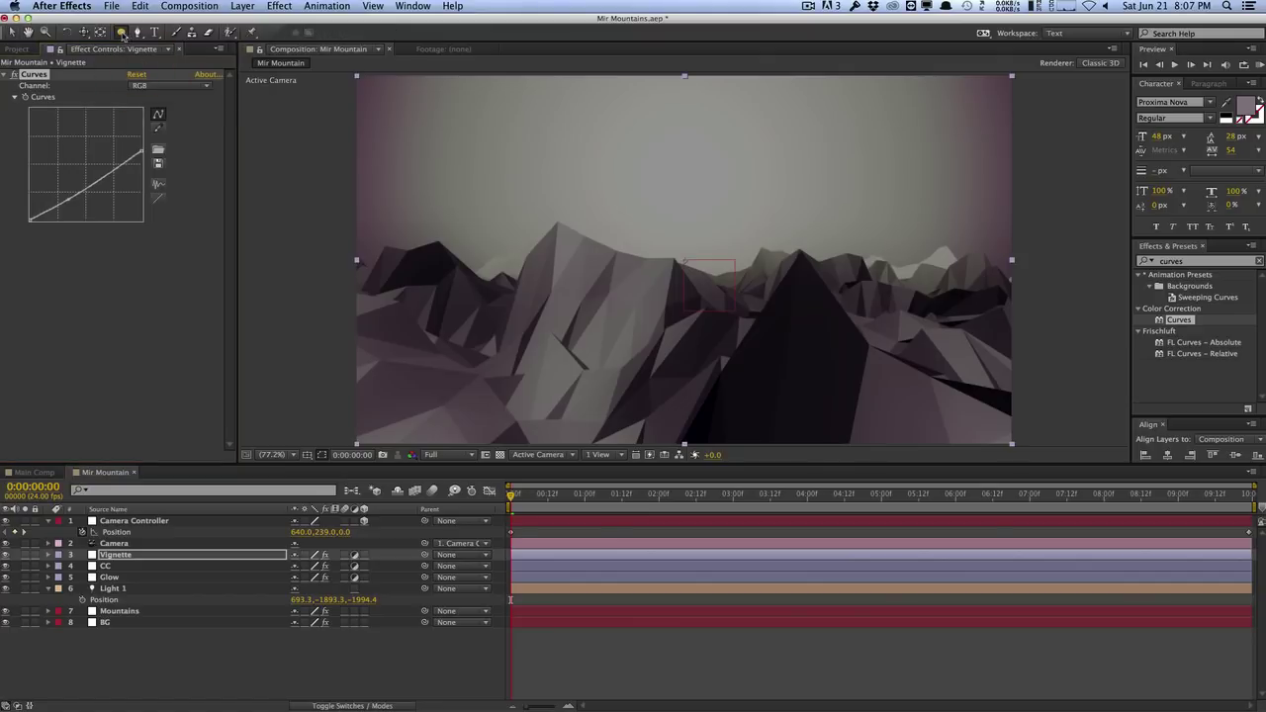
double_click(121, 31)
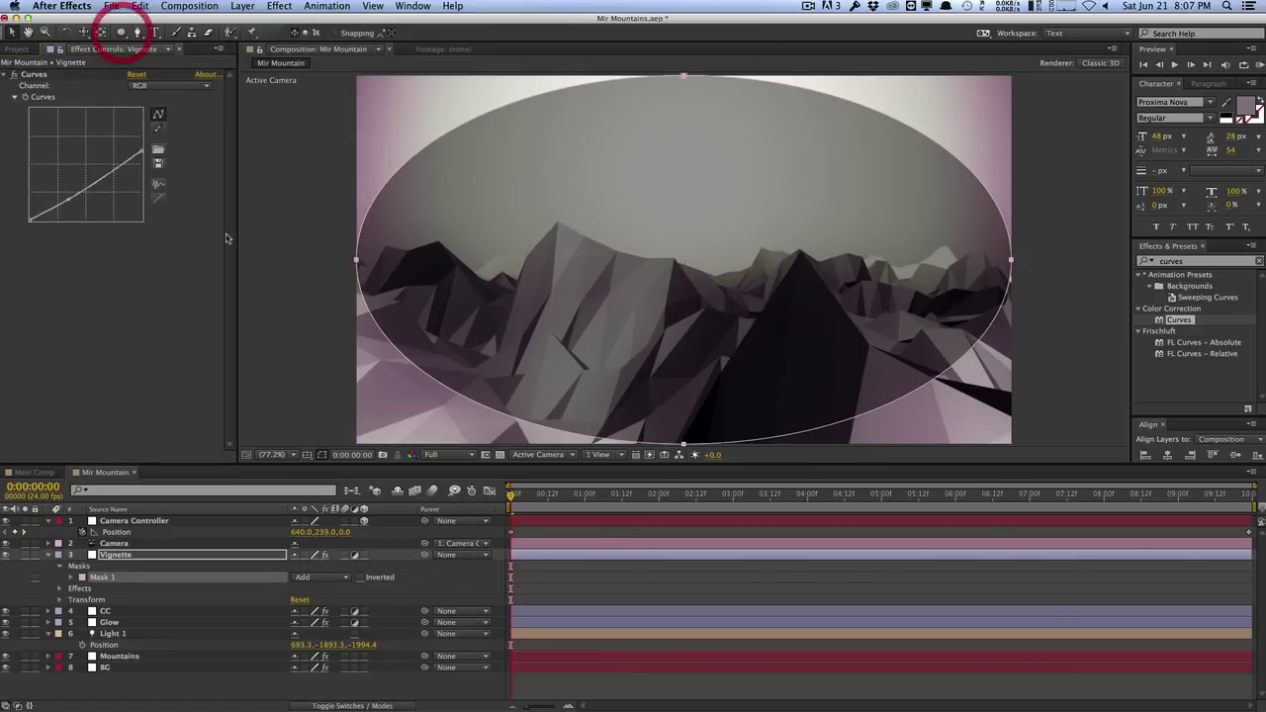
click(314, 581)
click(315, 610)
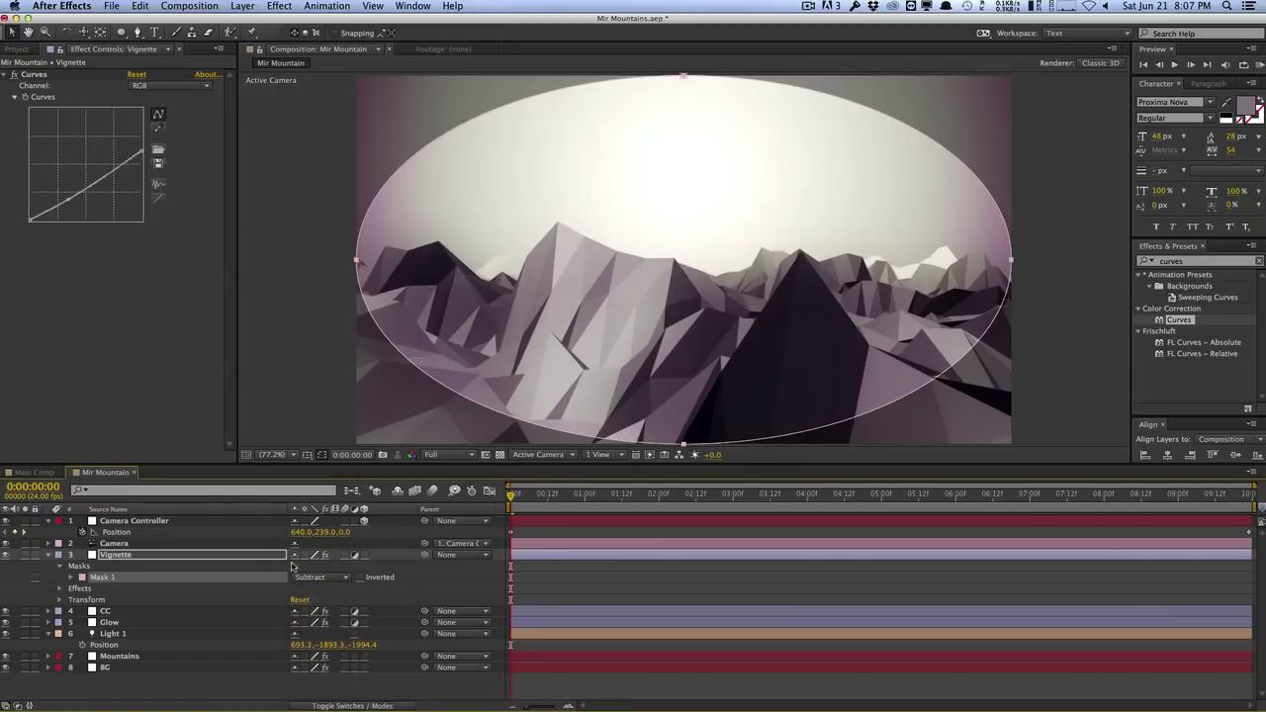
Set the Mask Feather of the Vignette layer's mask to 250 pixels.
key(f)
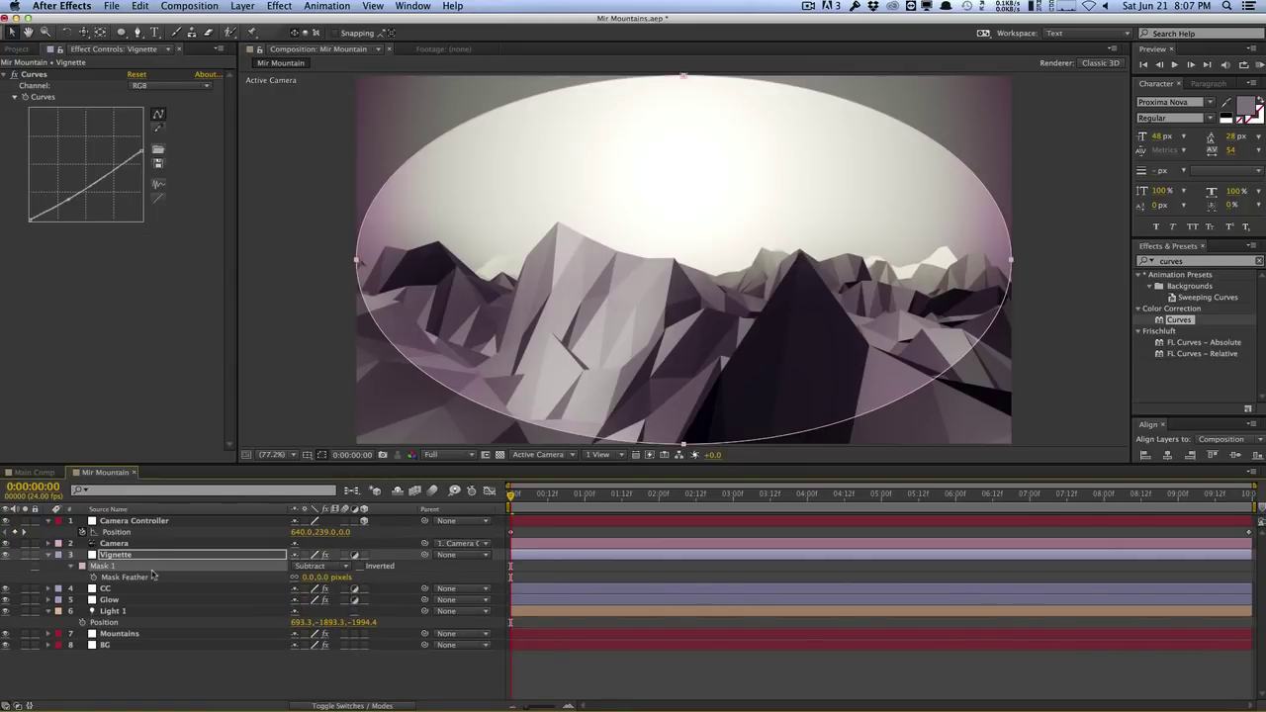
drag(312, 576, 426, 574)
click(317, 577)
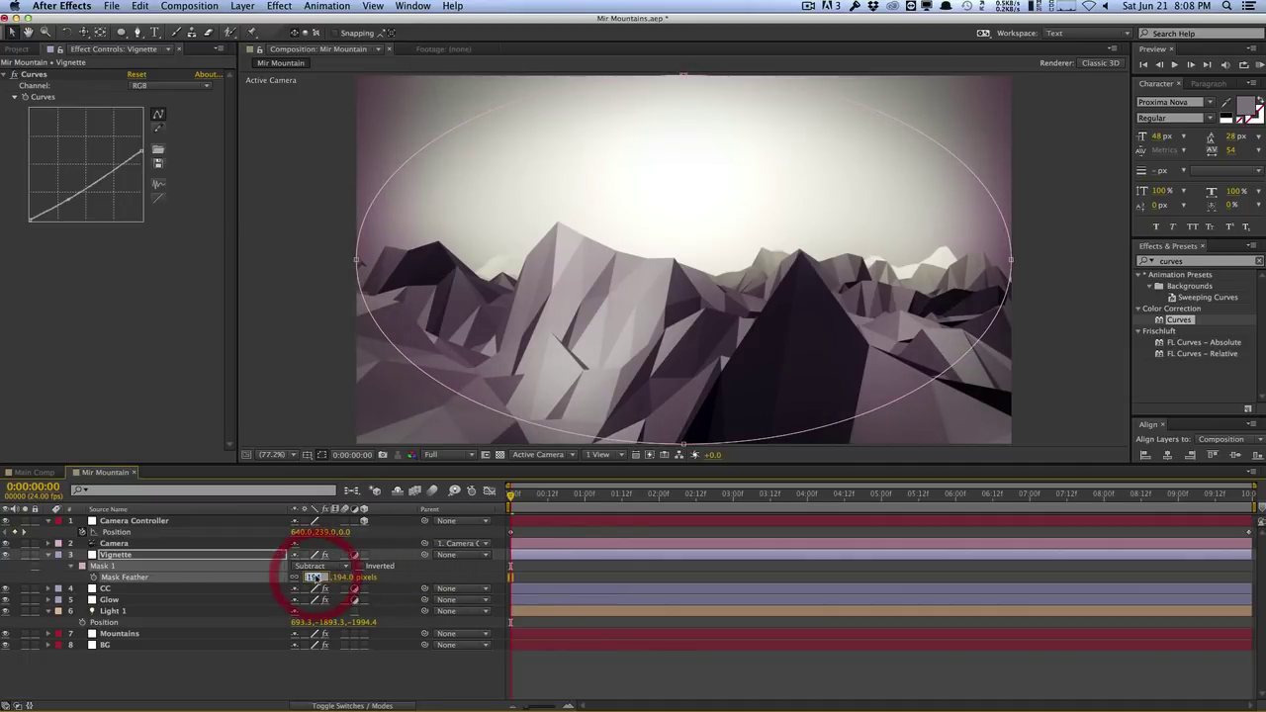
text(250)
key(Return)
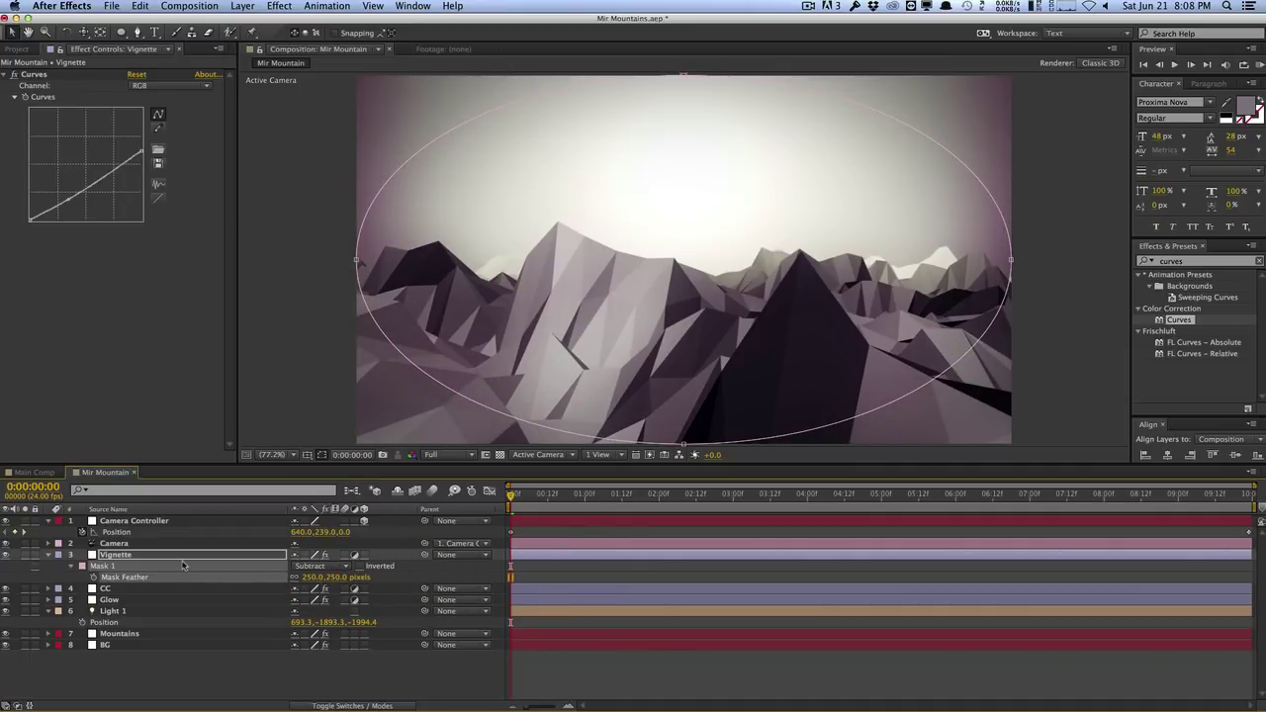
Show all mask properties of the Vignette layer and set the Mask Expansion to 108 pixels.
key(m)
key(m)
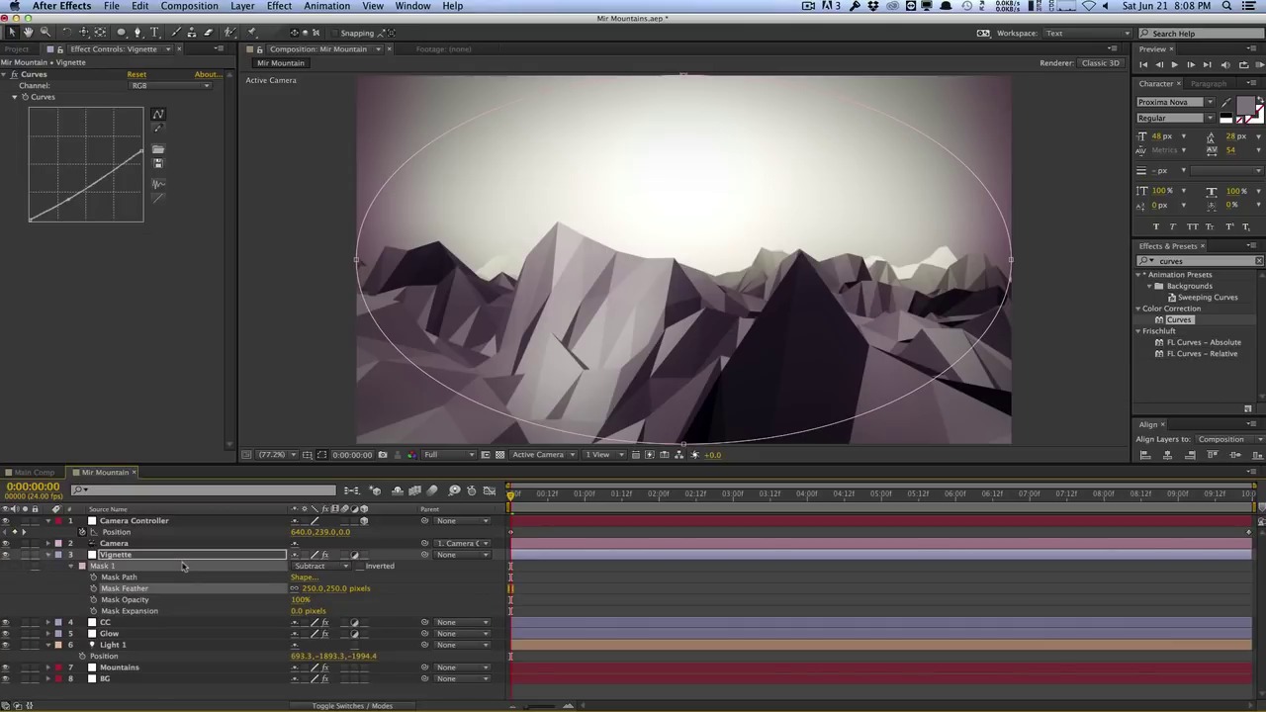
click(295, 611)
text(100)
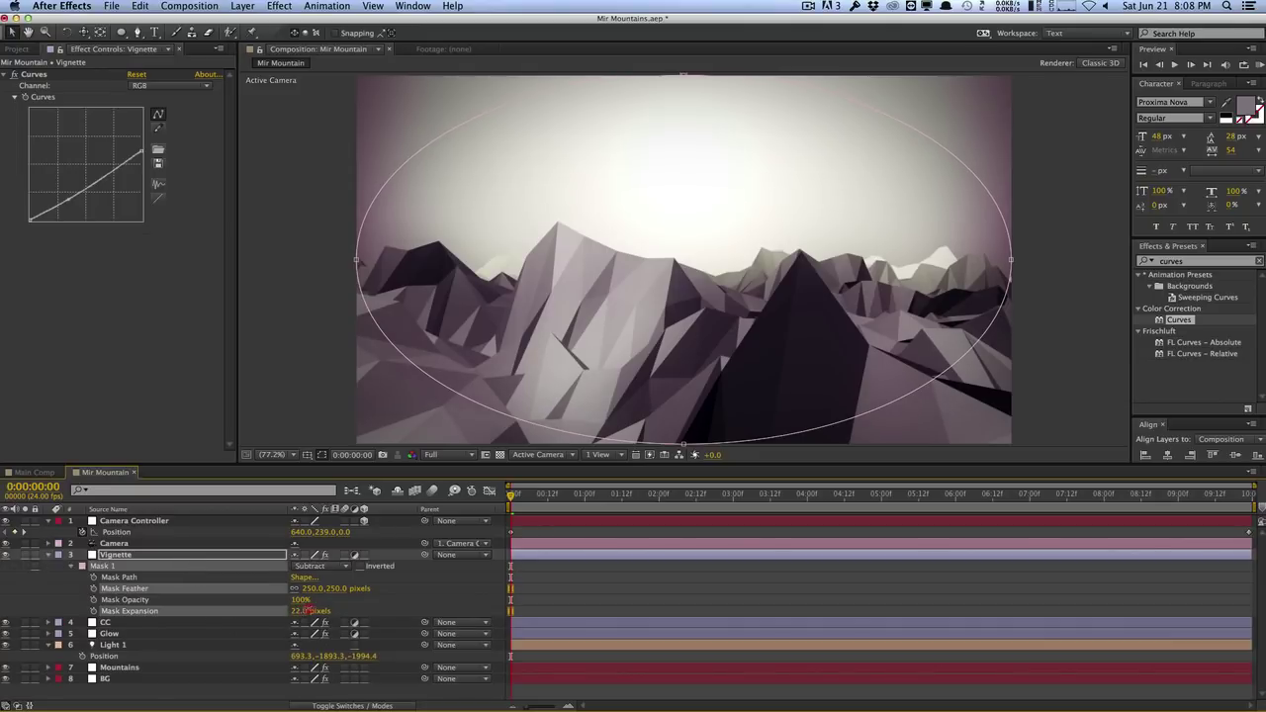
key(Return)
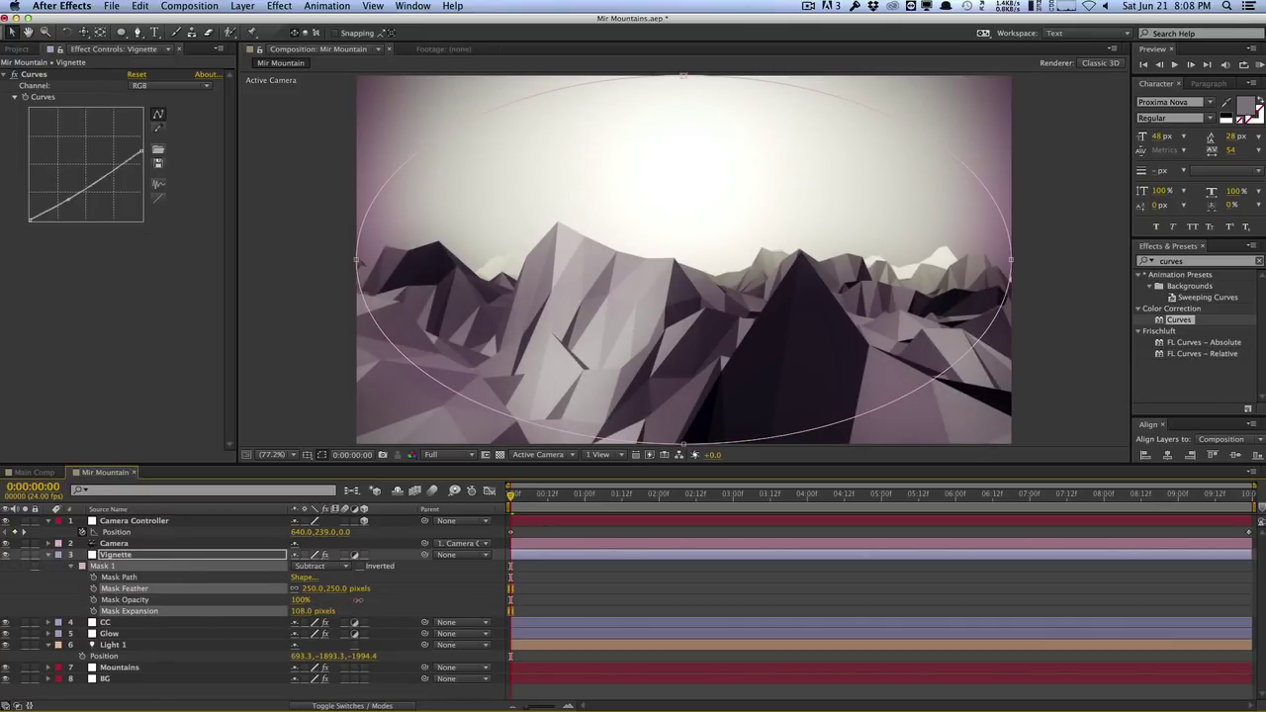
Set the Vignette layer's opacity to 70% and collapse the Camera Controller and Vignette layers.
click(341, 600)
key(t)
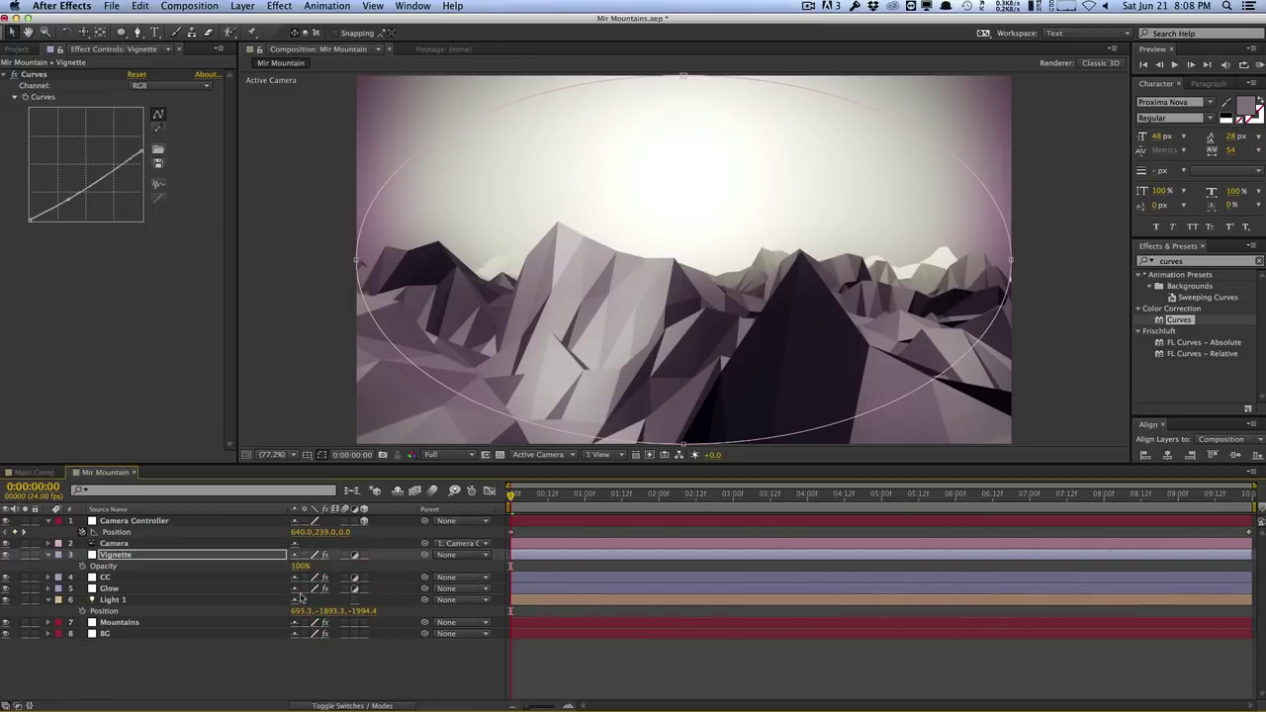
click(298, 566)
text(70)
key(Return)
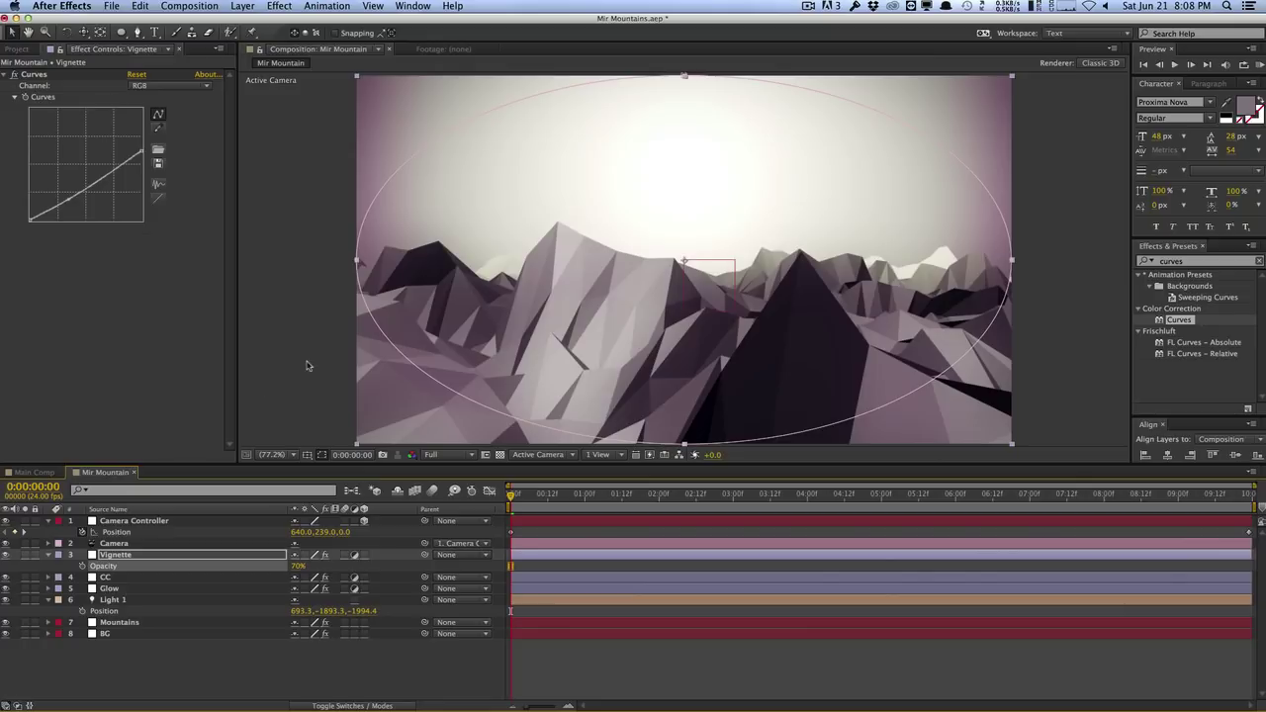
click(307, 366)
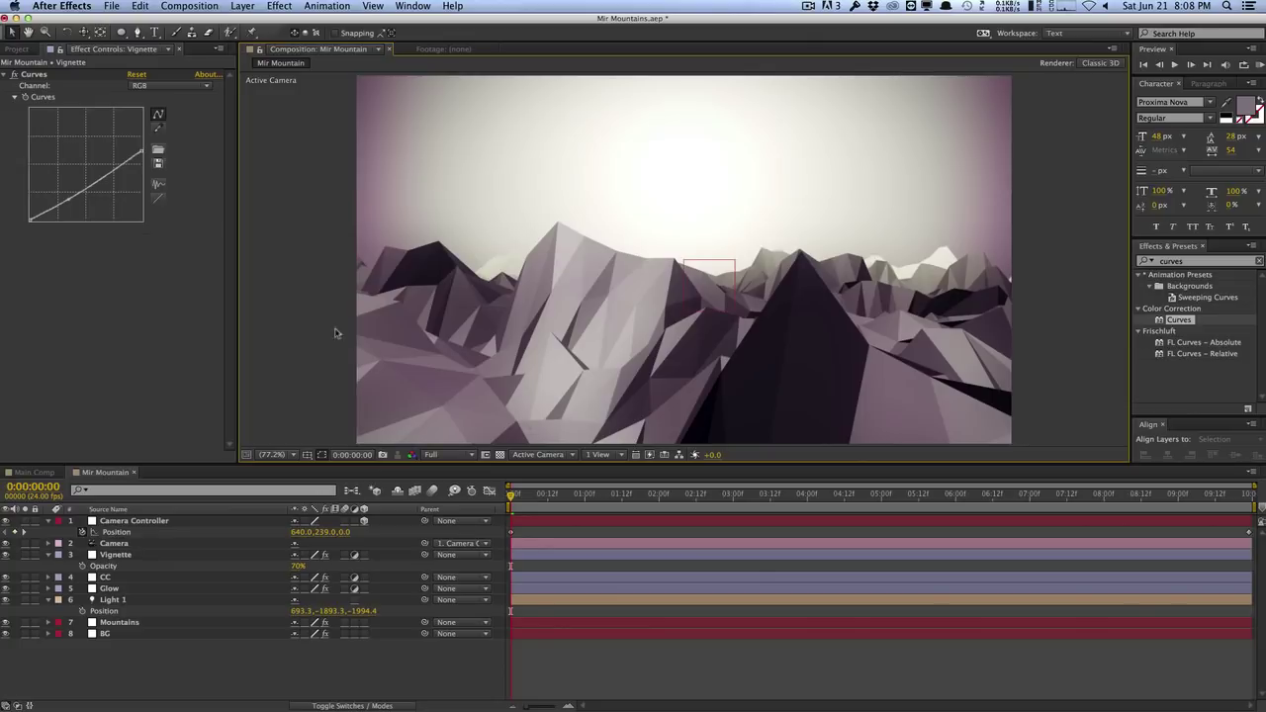
click(48, 521)
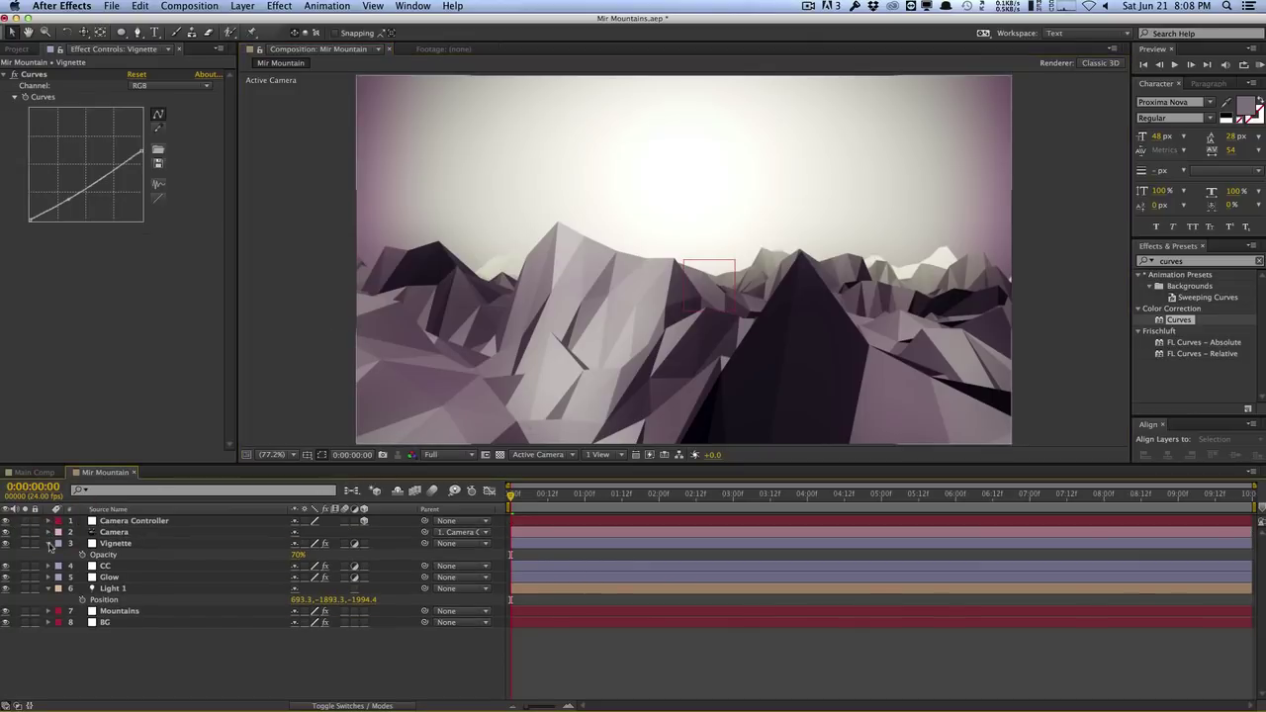
click(49, 544)
Try bending the Mountains mesh into a tunnel with Mir's Bend Y and set the Camera Controller's Y position to 75.
click(124, 600)
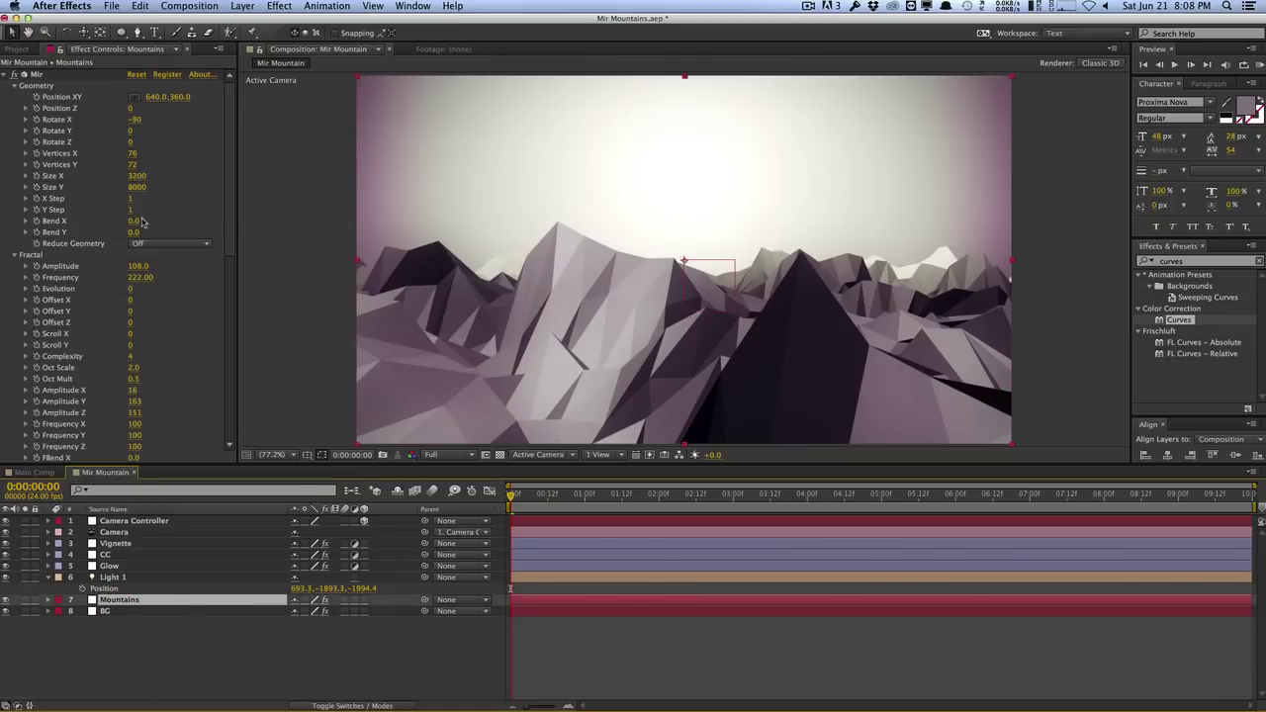
drag(135, 240, 141, 231)
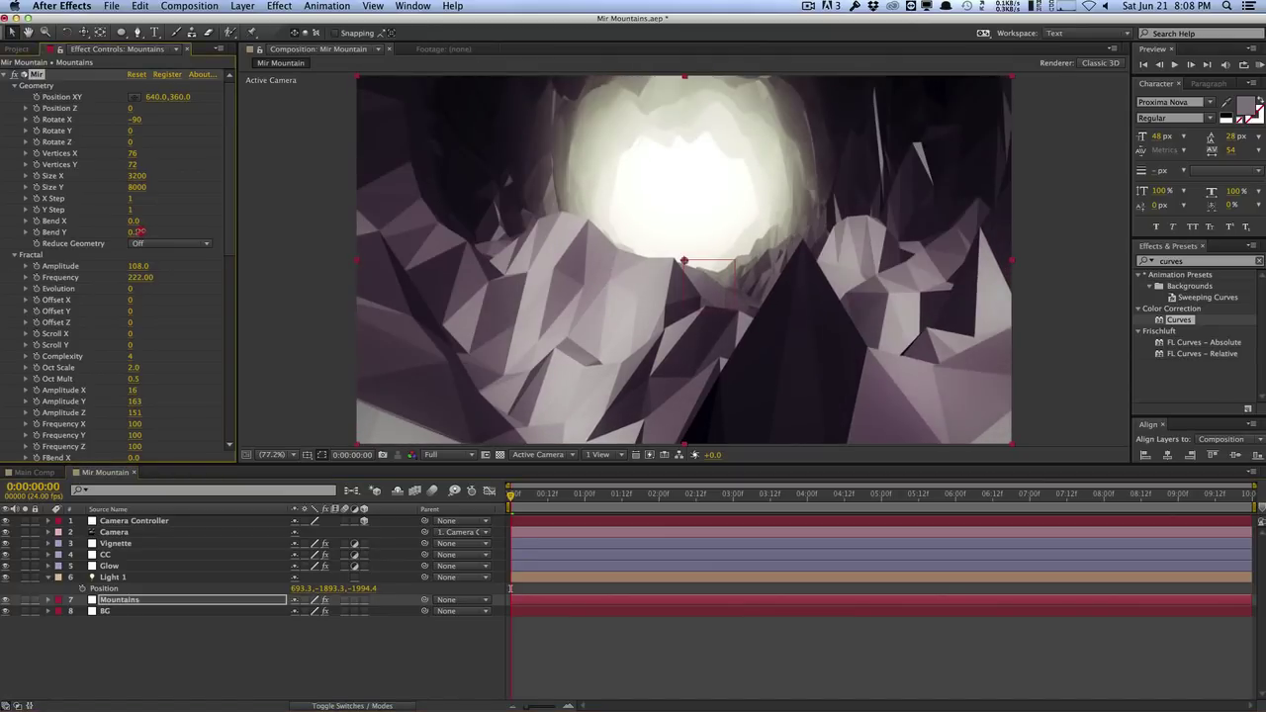
click(164, 521)
key(p)
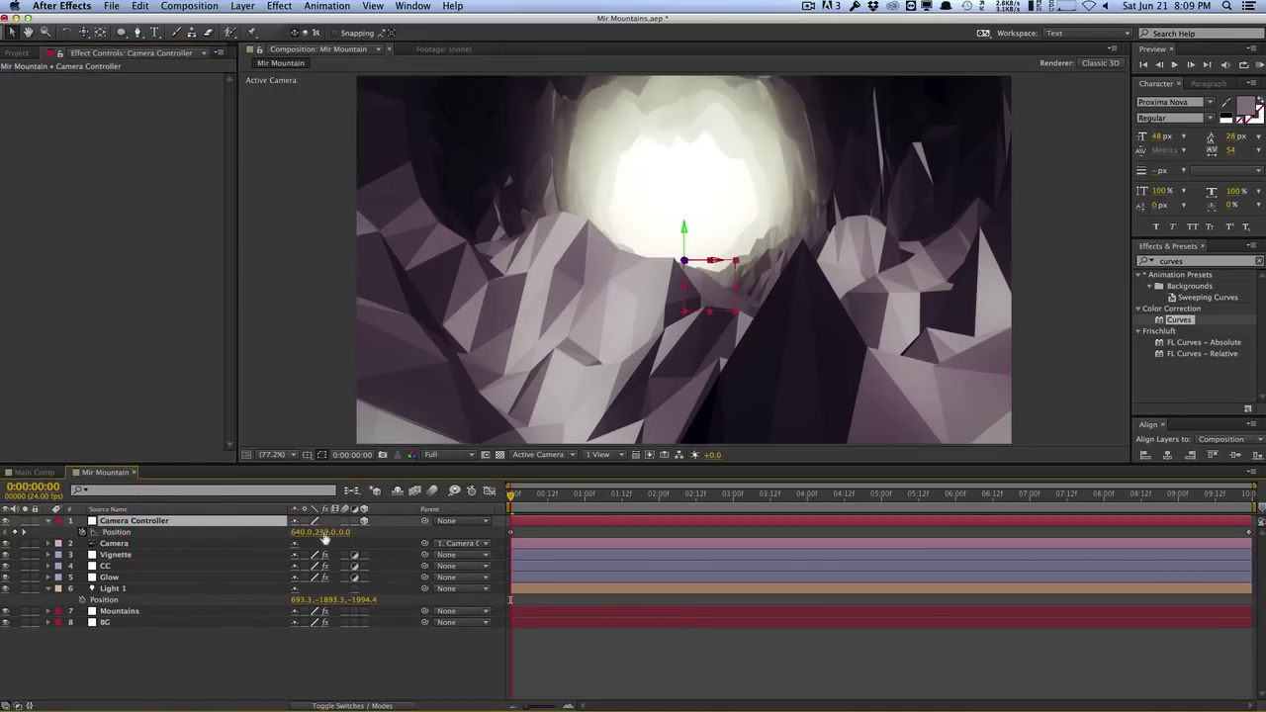
drag(318, 532, 193, 552)
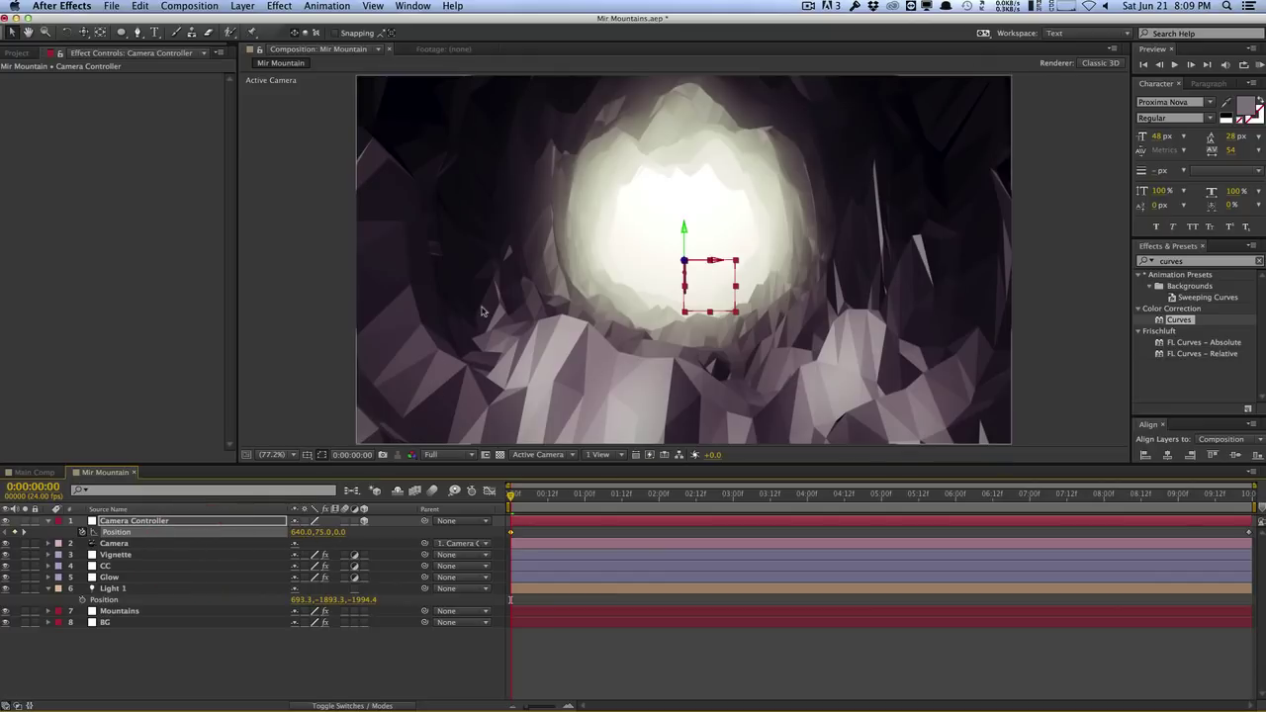
drag(482, 311, 551, 379)
Try curving the Mountains layer's fractal displacement with Mir's FBend Y set to 0.1.
click(118, 610)
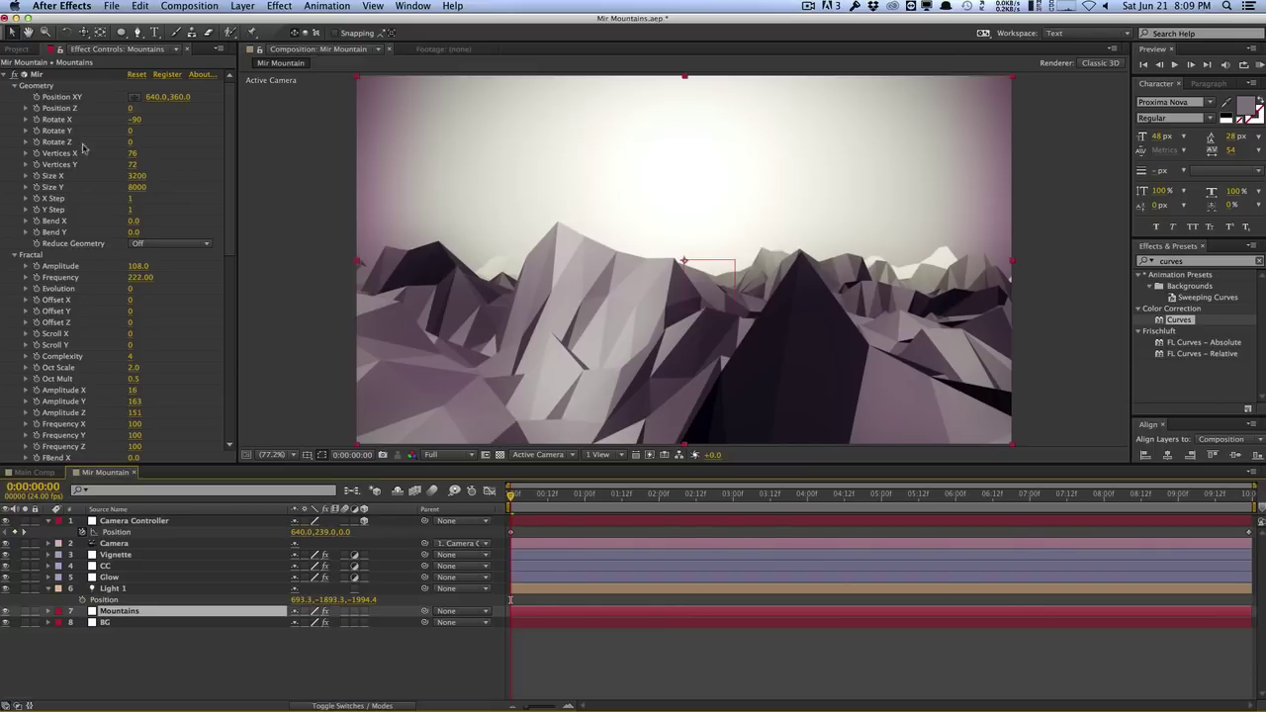
scroll(62, 160, down, 1)
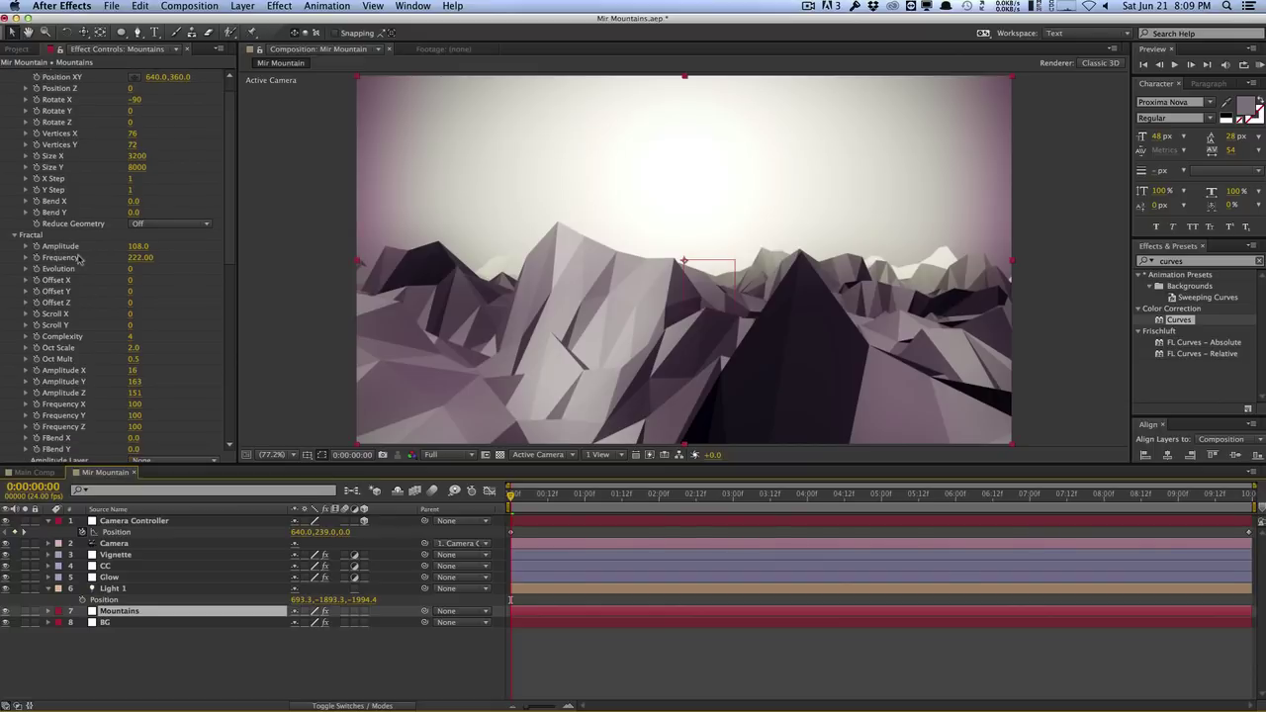
scroll(61, 164, down, 3)
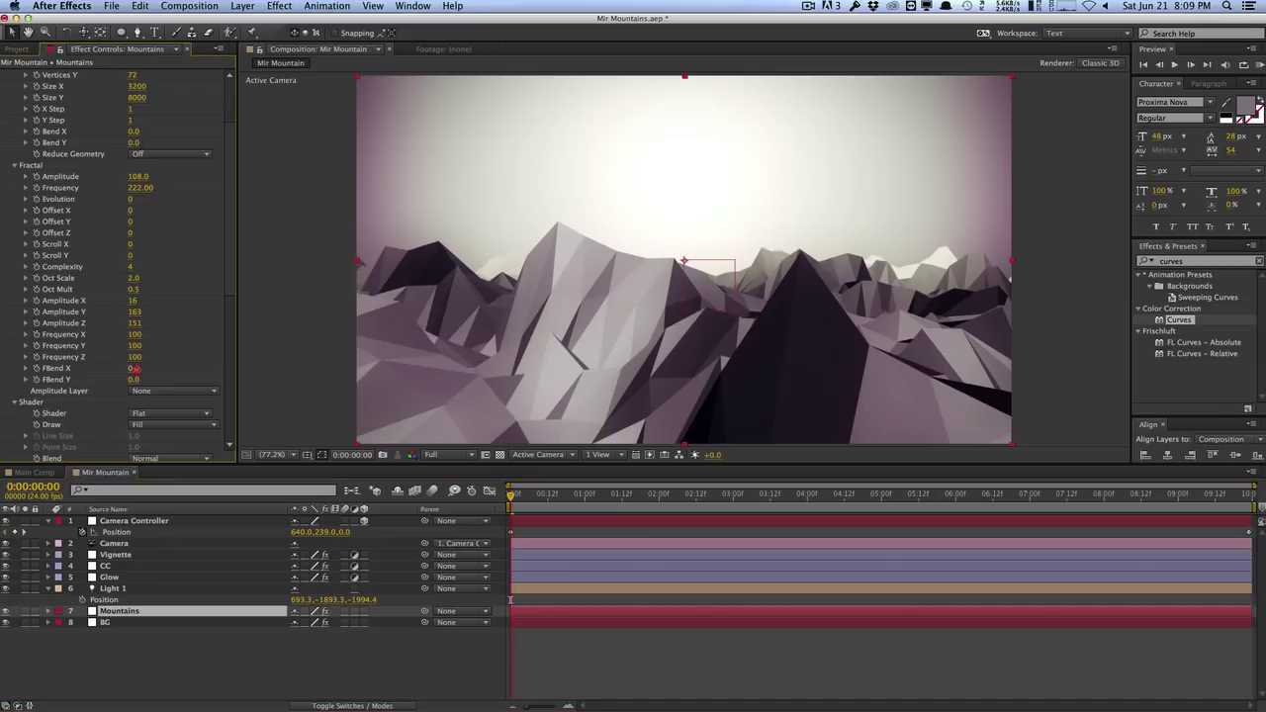
mouse_move(132, 368)
mouse_down()
mouse_move(145, 367)
mouse_move(136, 379)
mouse_up()
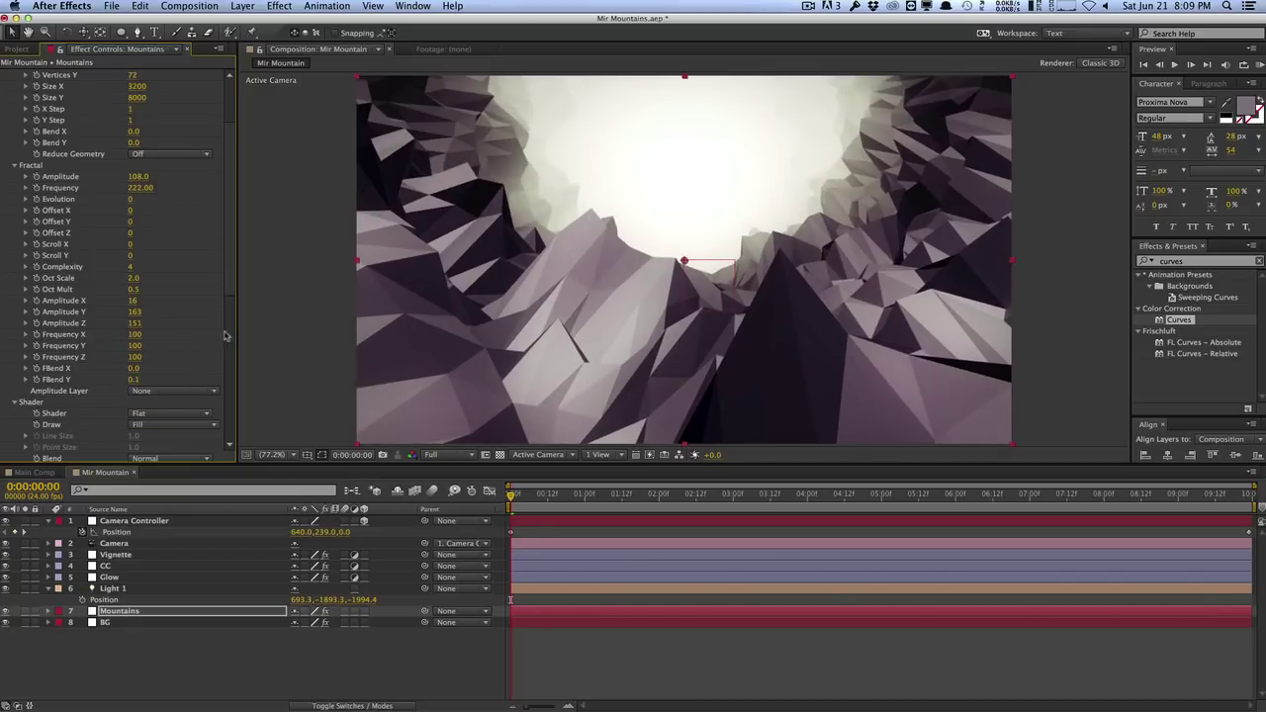
Try the Phong shader on the Mountains layer's Mir effect and switch the shader back to Flat.
drag(228, 254, 226, 306)
click(188, 283)
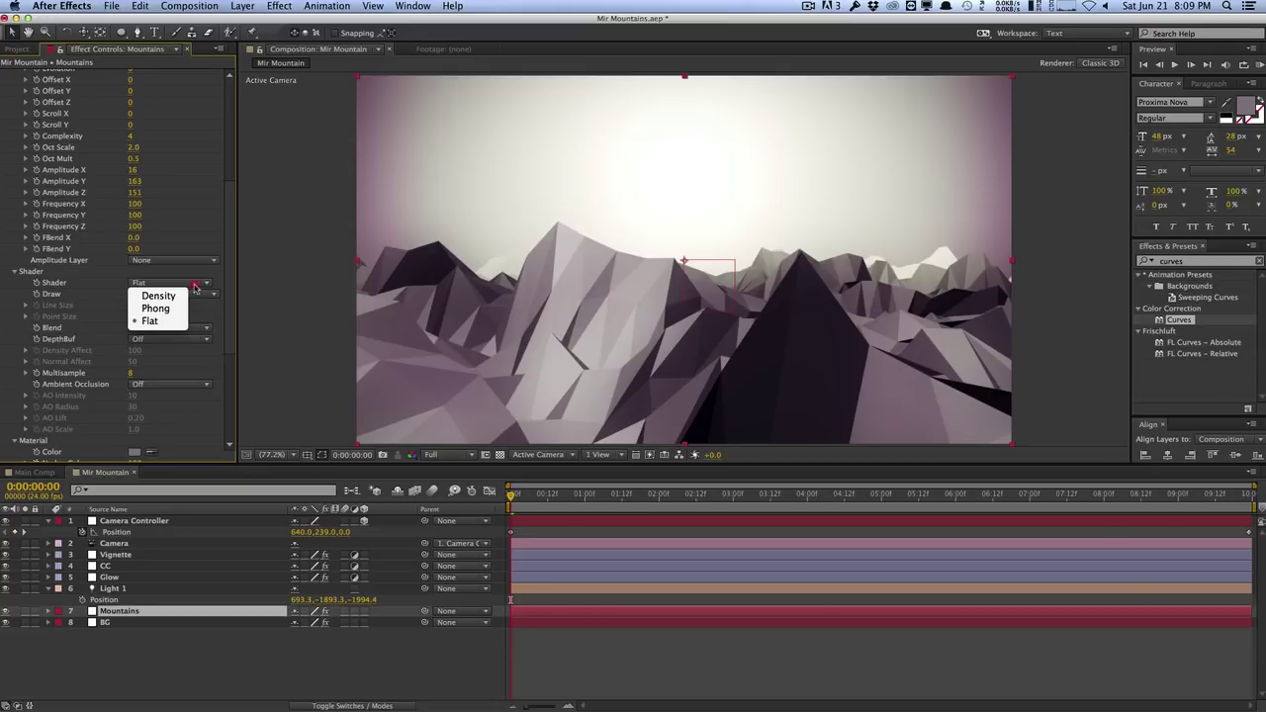
click(148, 305)
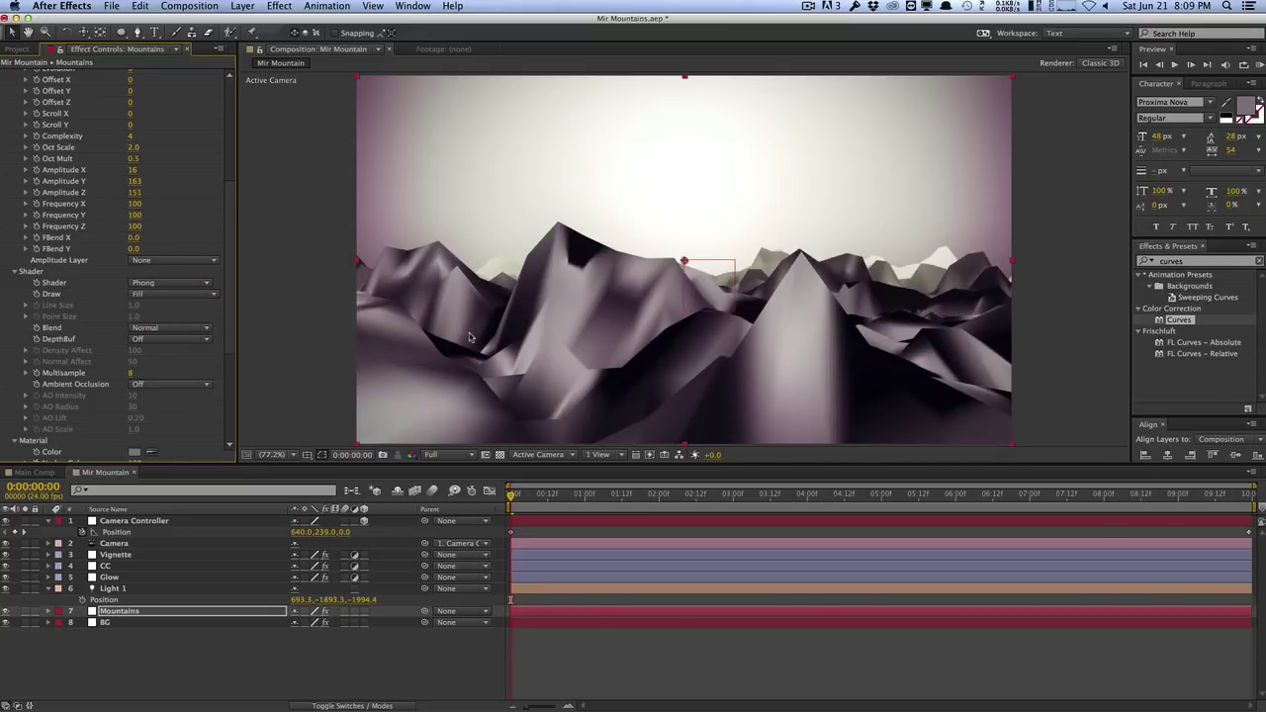
click(188, 284)
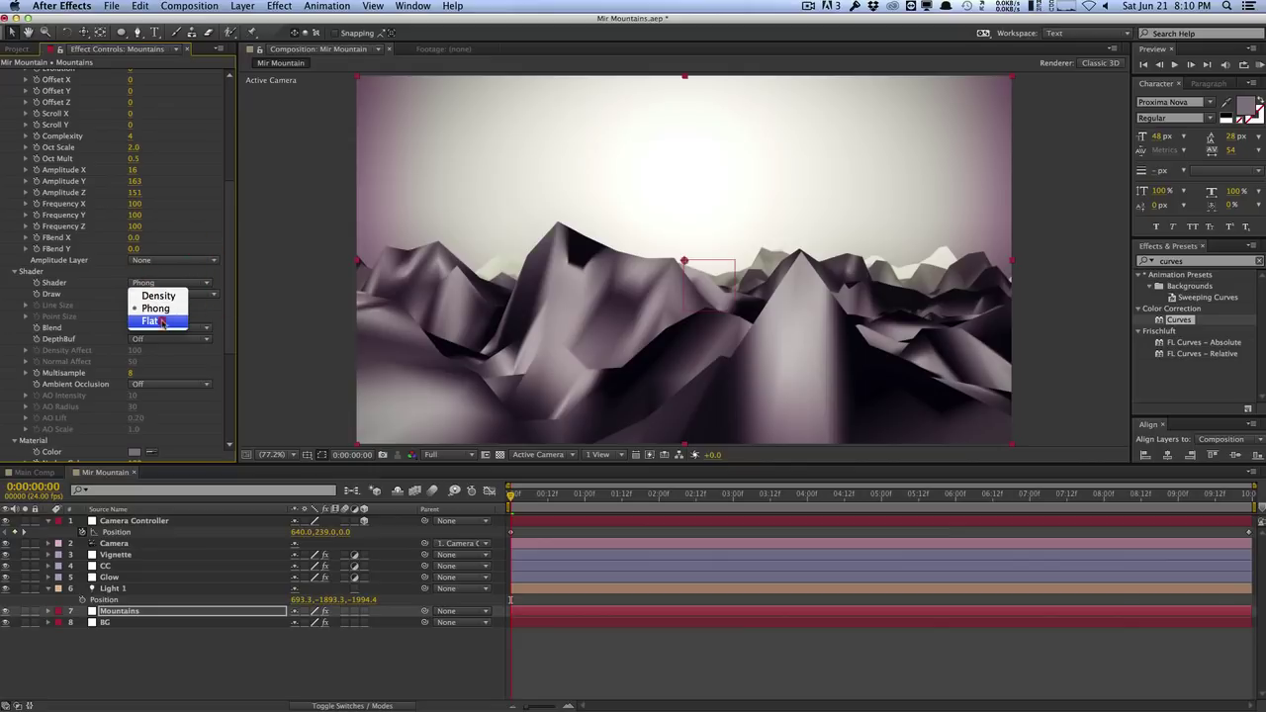
click(160, 322)
Try the Wireframe draw mode on the Mountains layer's Mir effect and undo the change.
click(158, 294)
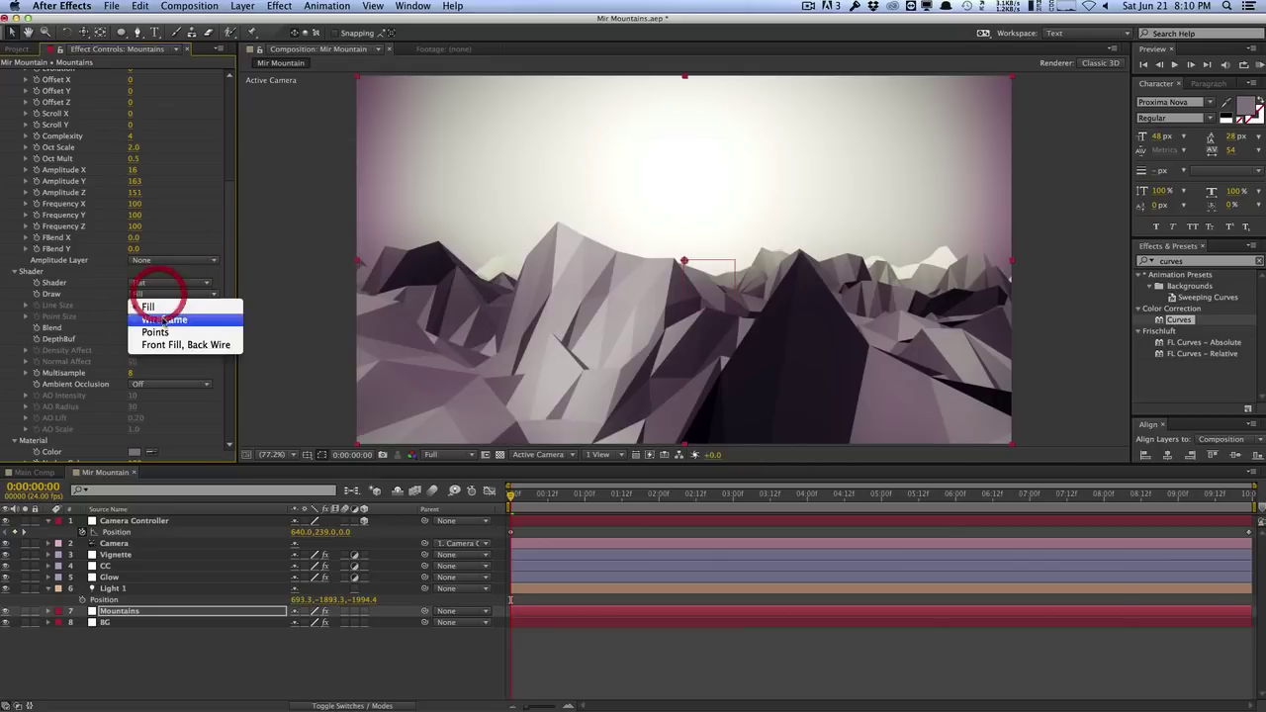
click(163, 319)
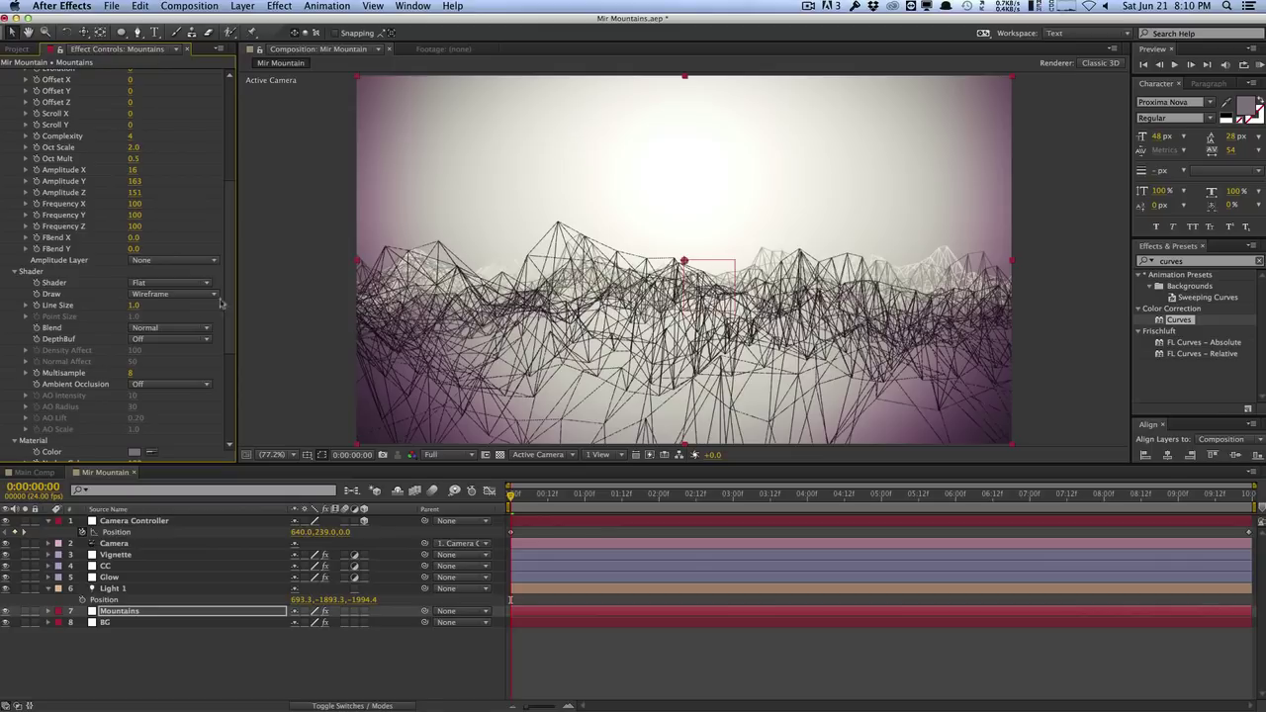
key(super+z)
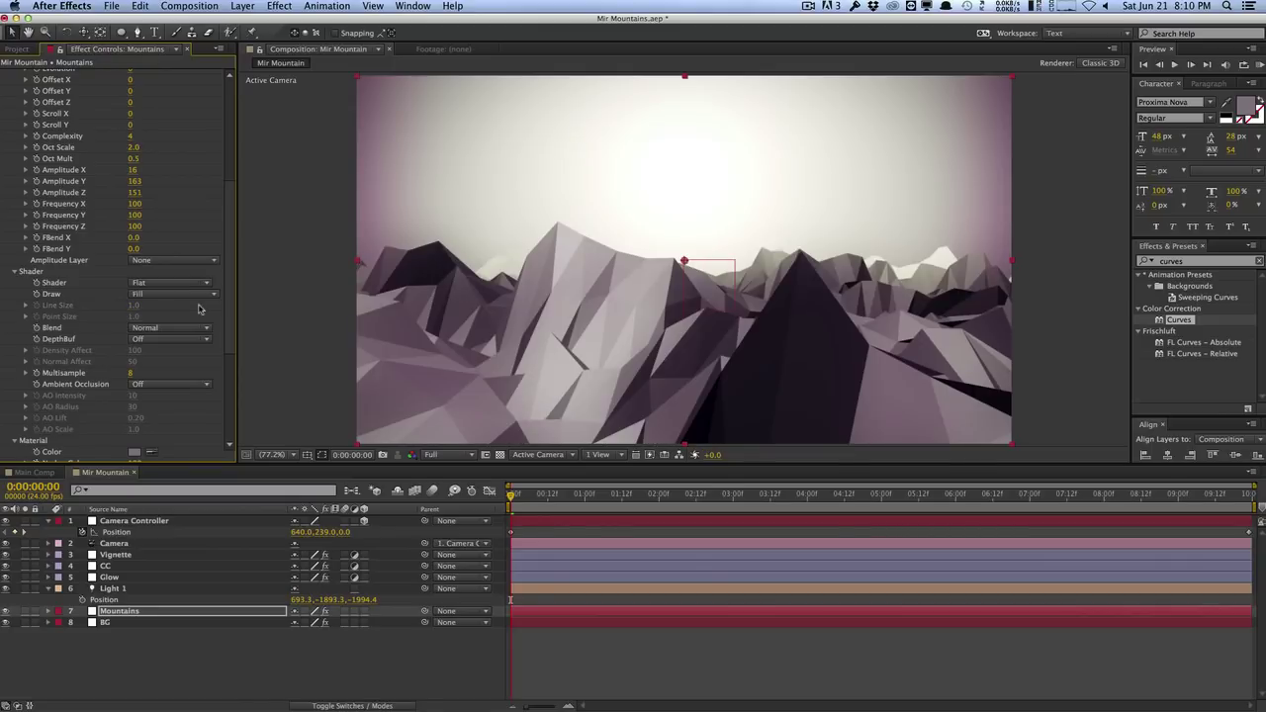
Try Ambient Occlusion on the Mountains layer by turning it On, and set it back to Off.
scroll(201, 309, down, 3)
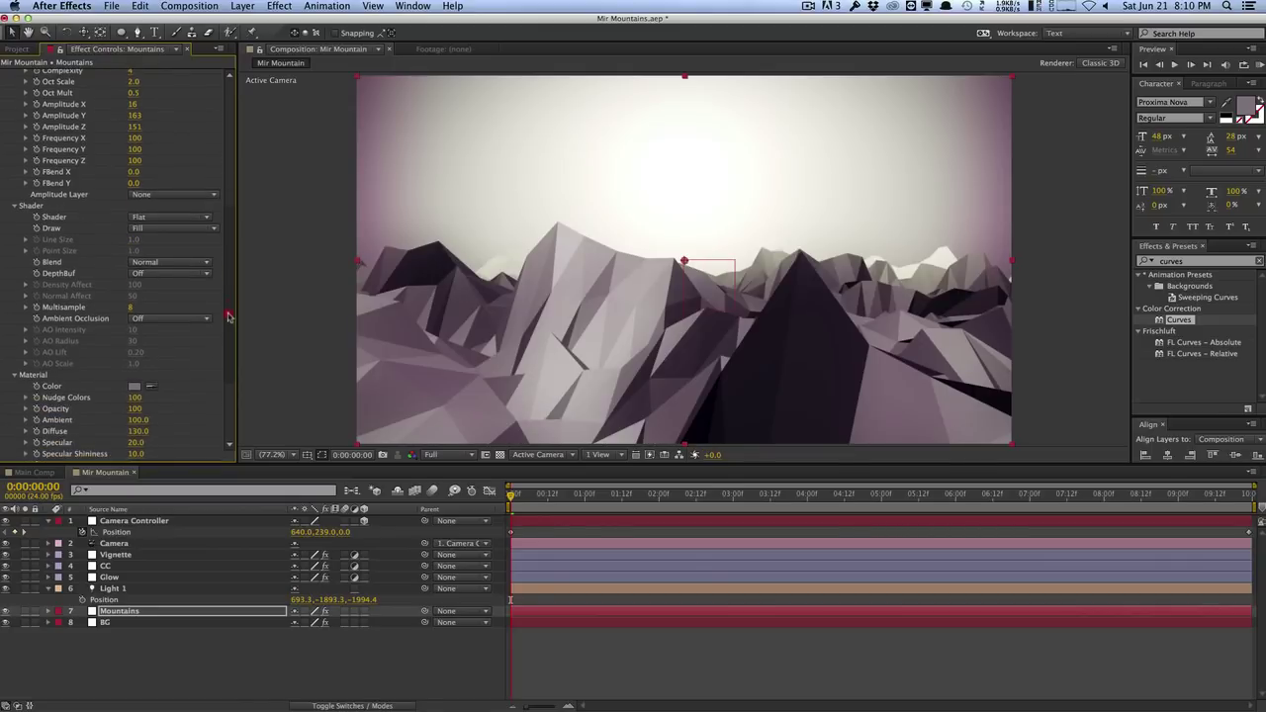
click(170, 319)
click(148, 343)
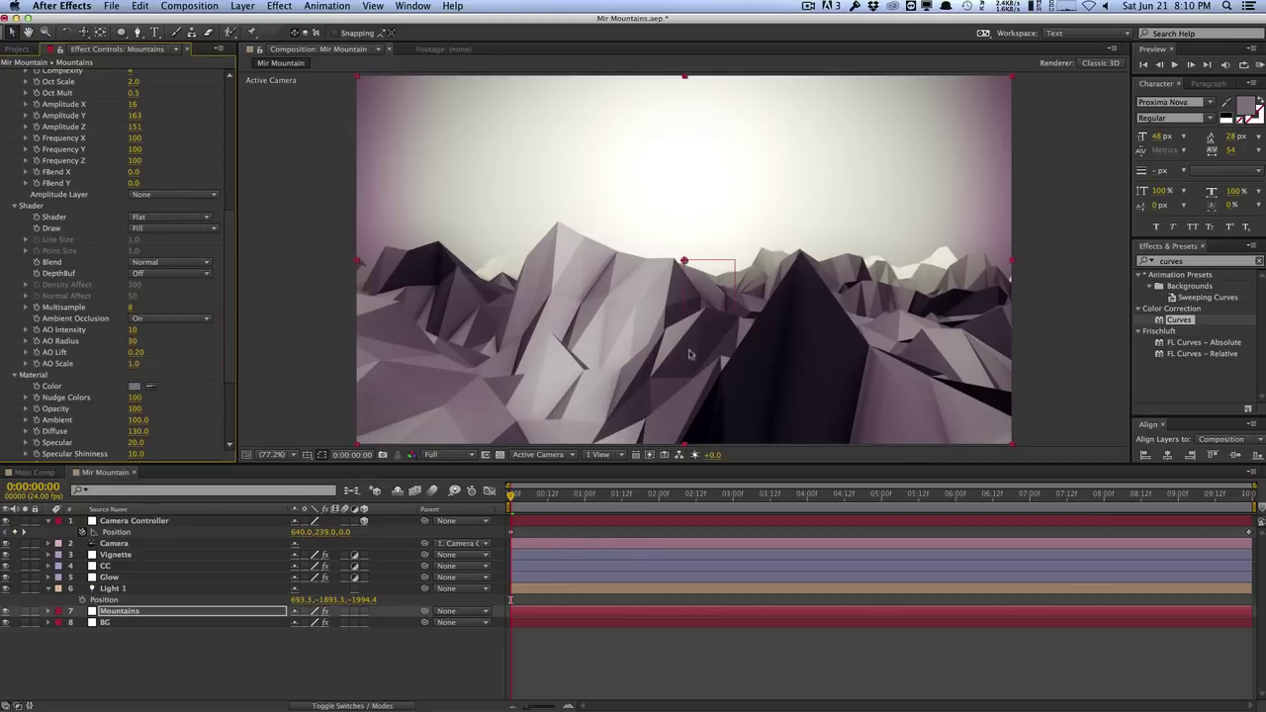
click(205, 319)
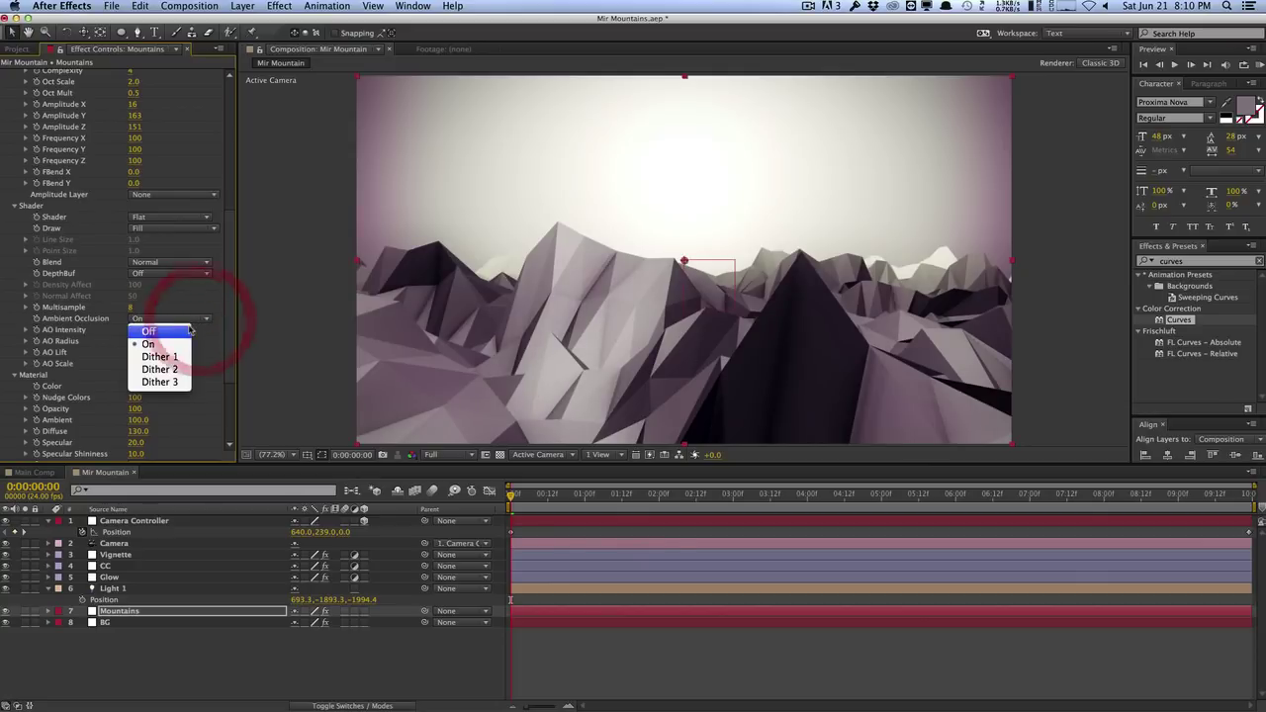
click(148, 329)
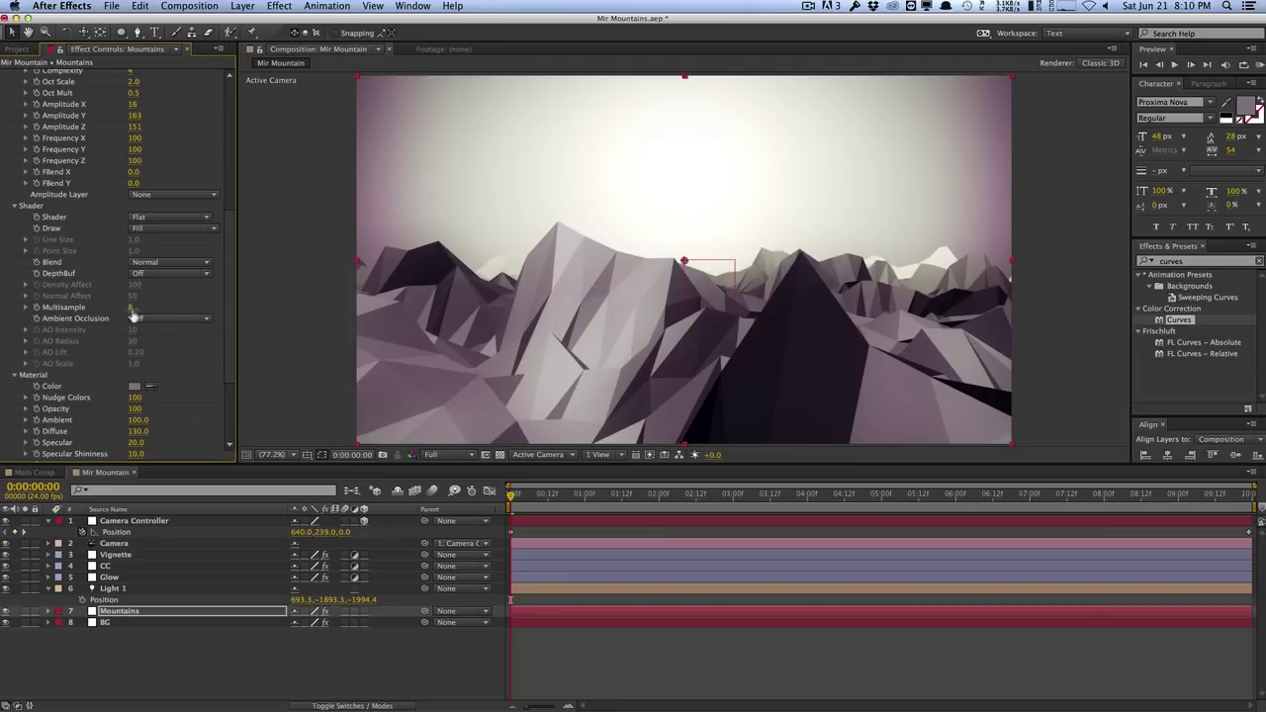
Set the Multisample value of the Mountains layer's Mir shader to 35.
click(136, 308)
text(35)
key(Return)
drag(226, 309, 225, 307)
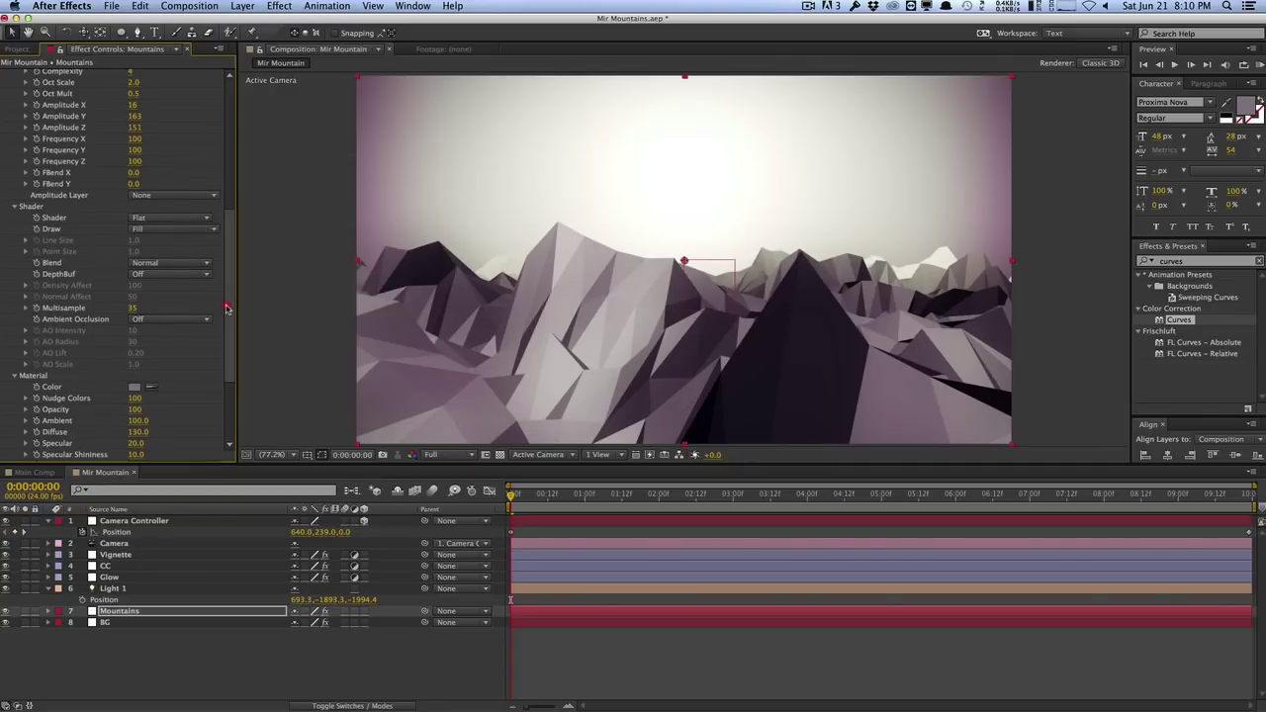
scroll(225, 309, up, 10)
mouse_move(511, 494)
mouse_down()
mouse_move(841, 492)
mouse_move(509, 494)
mouse_up()
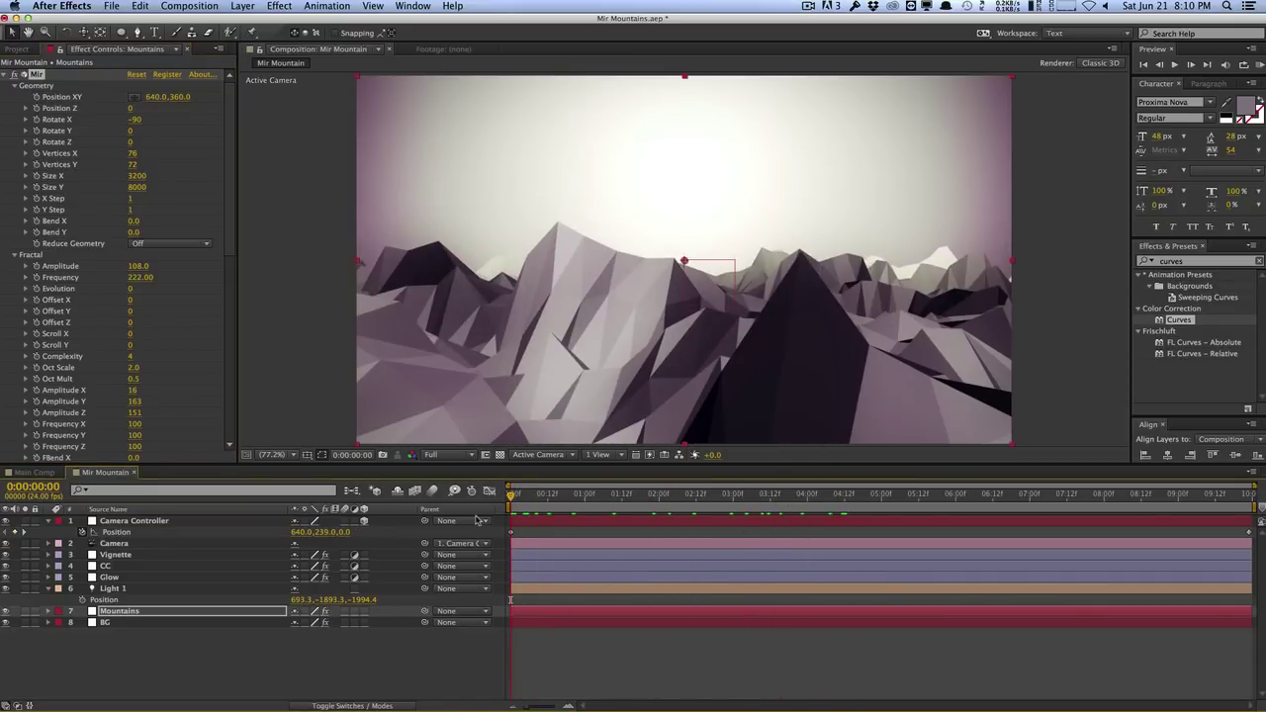